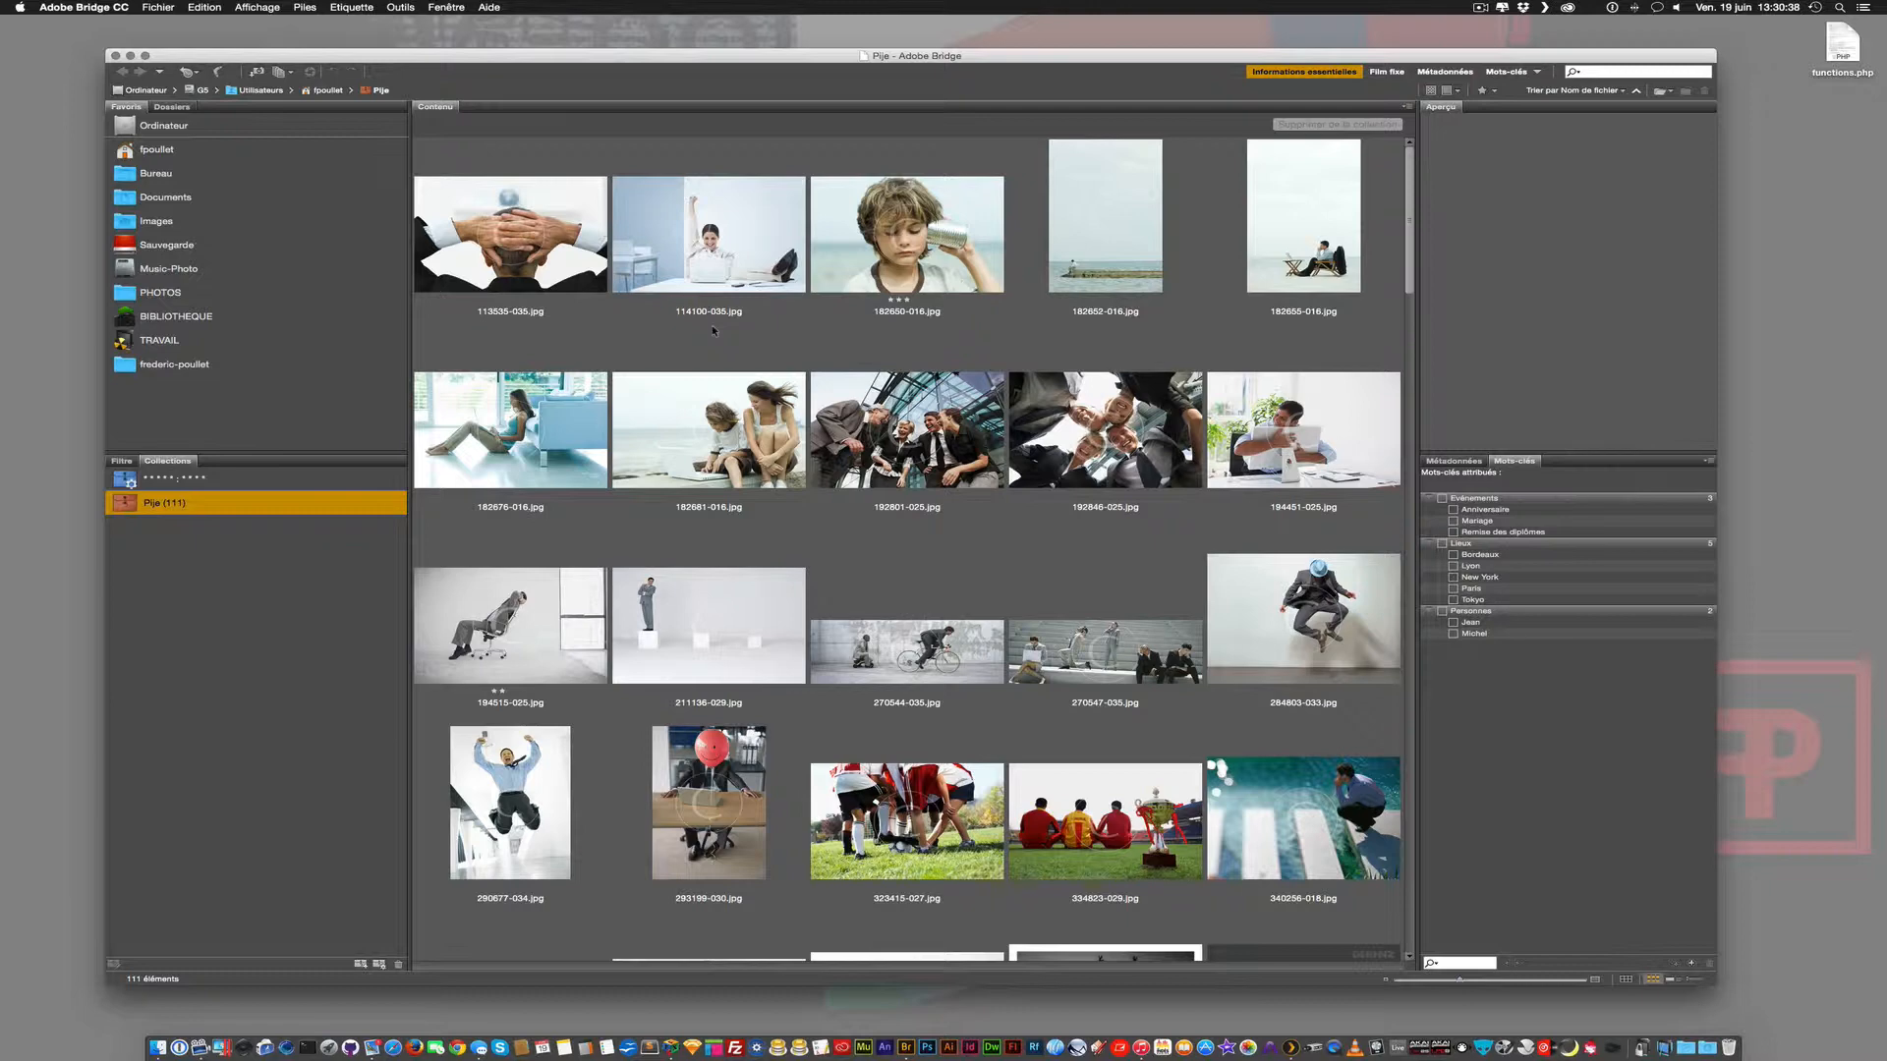
Load images 113535-035.jpg, 114100-035.jpg, 192801-025.jpg and 211136-029.jpg from Bridge as layers of a single Photoshop document.
left_click(588, 228)
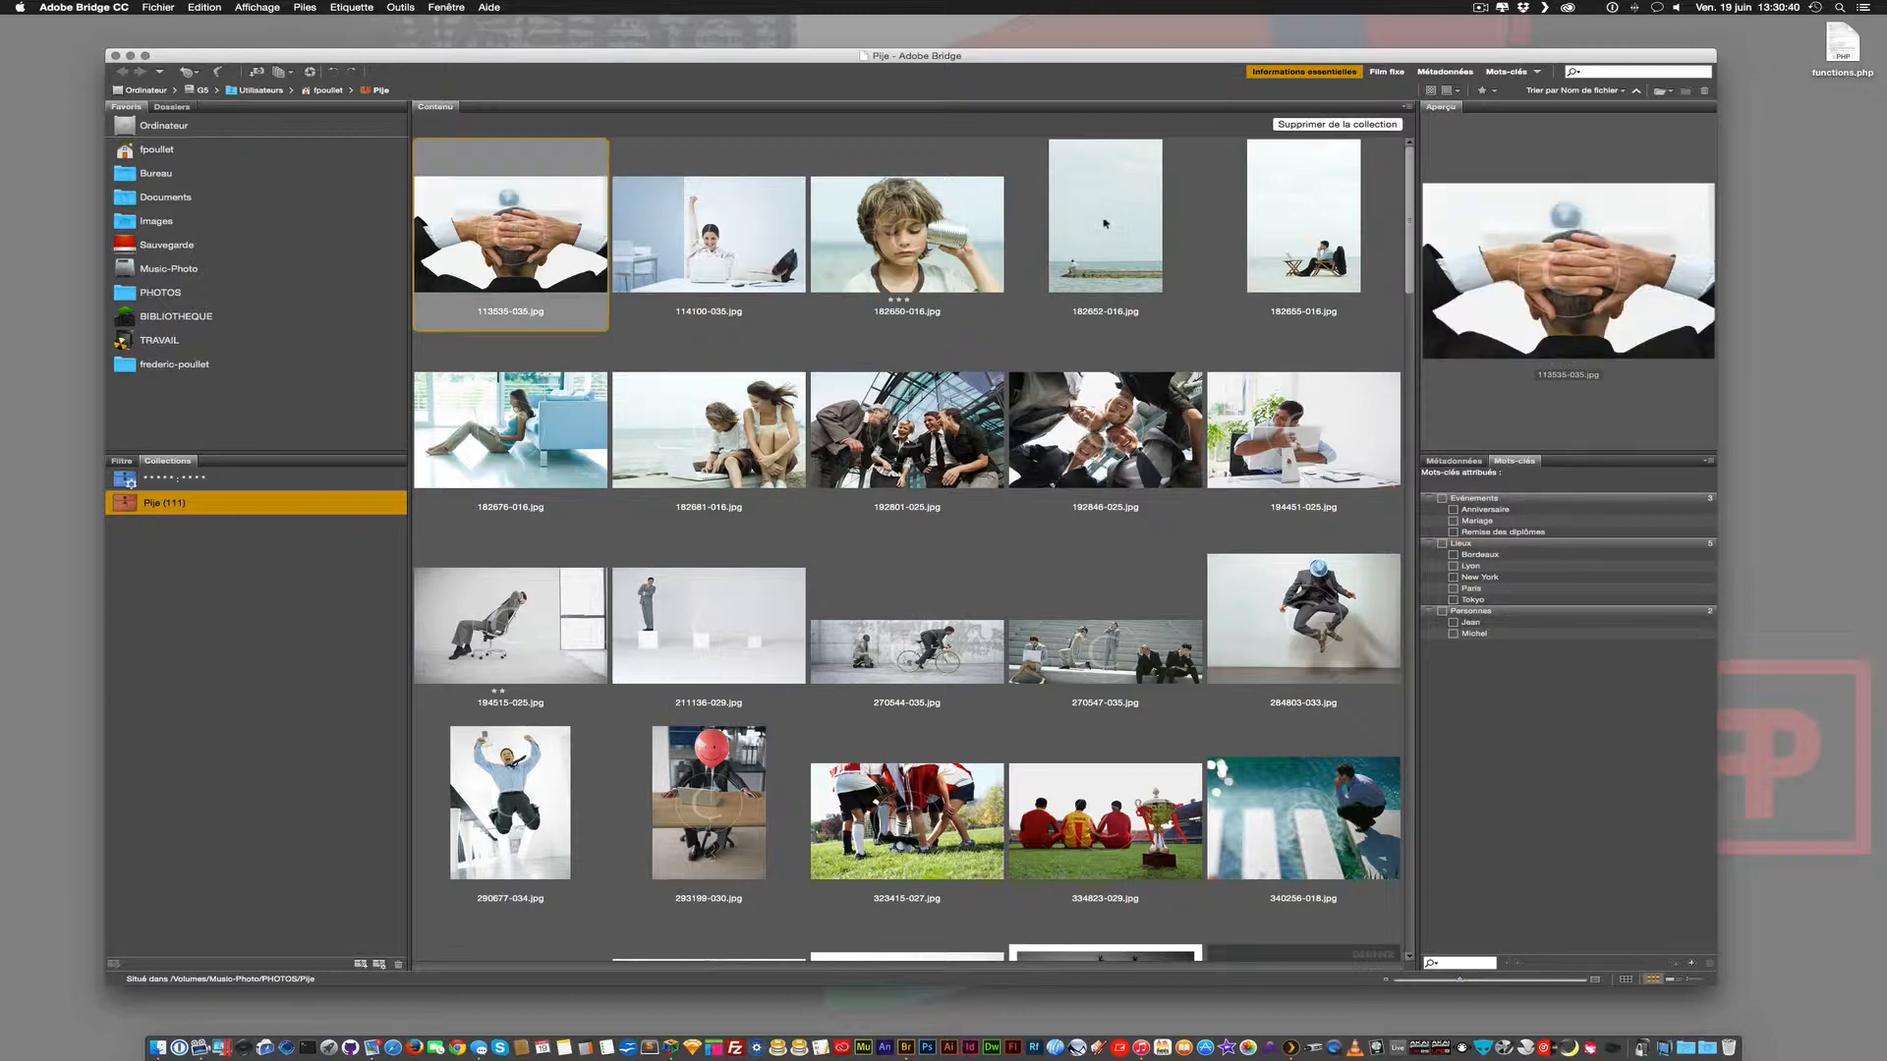
left_click(708, 236, "super")
left_click(906, 432, "super")
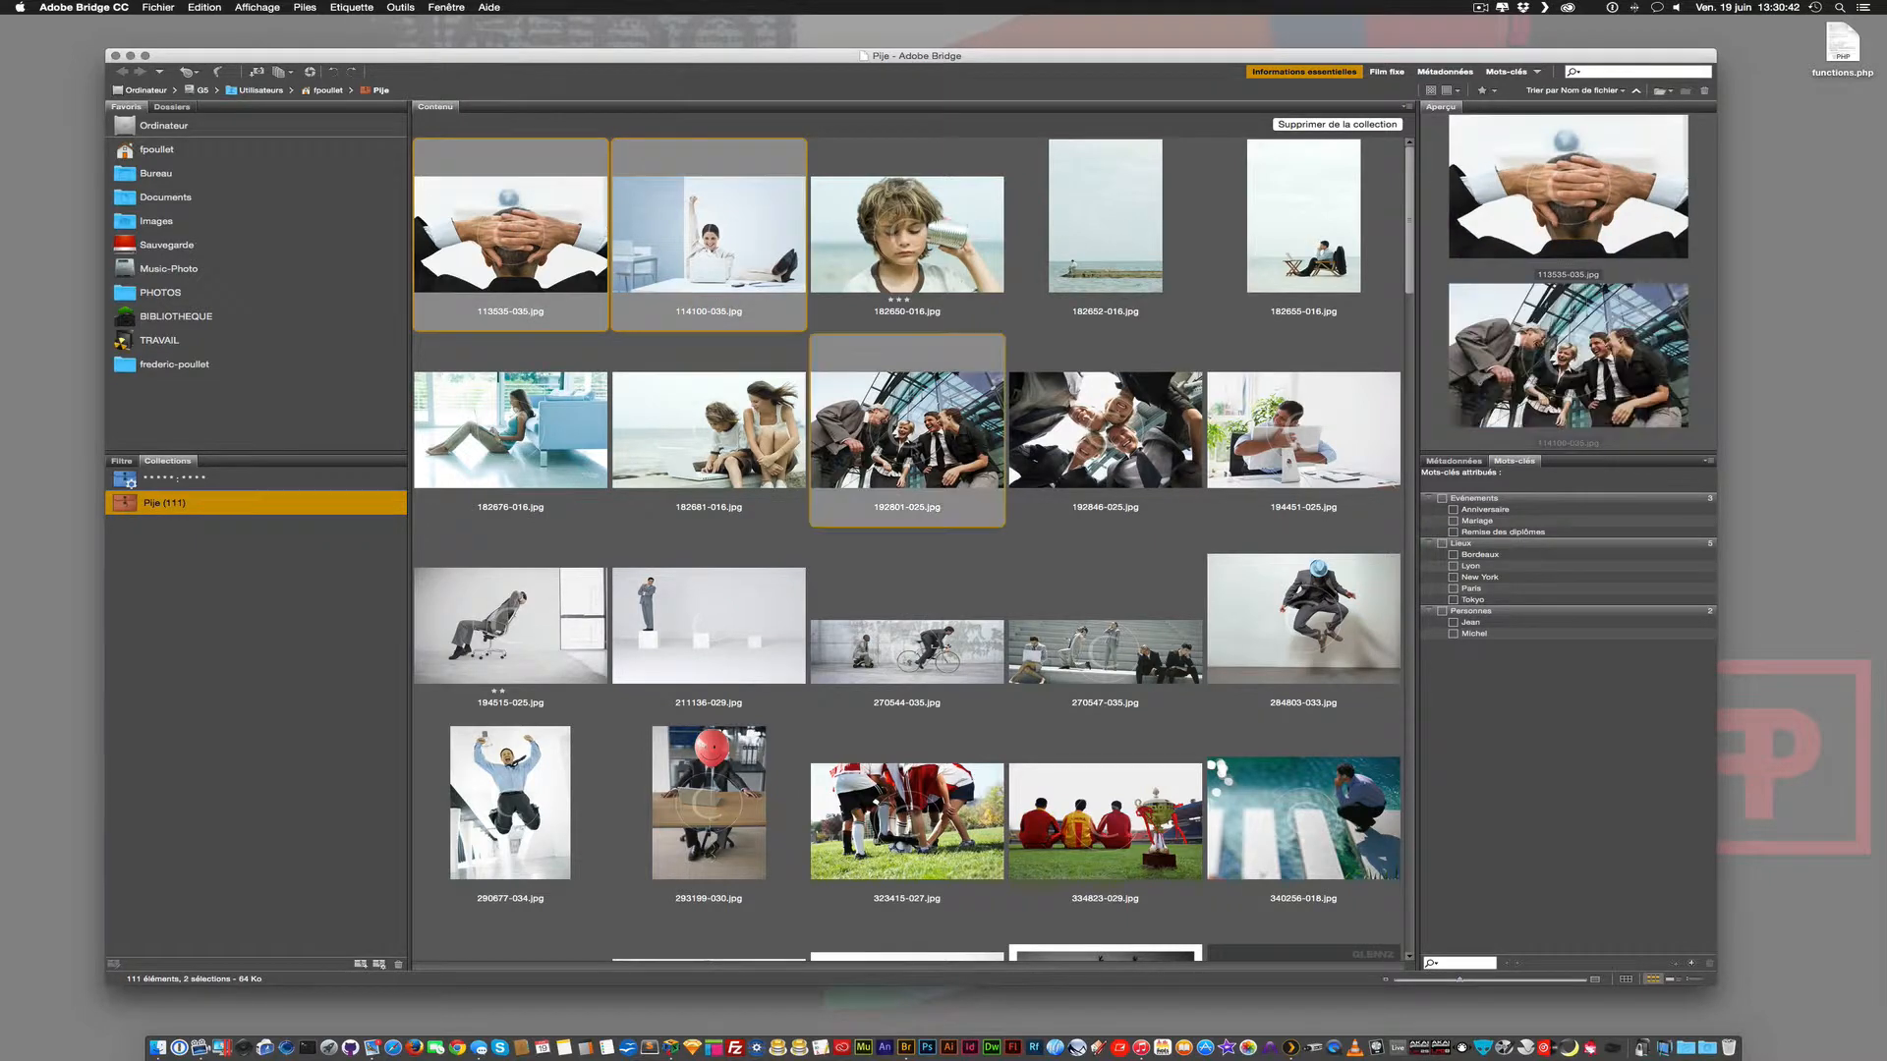
left_click(634, 629, "super")
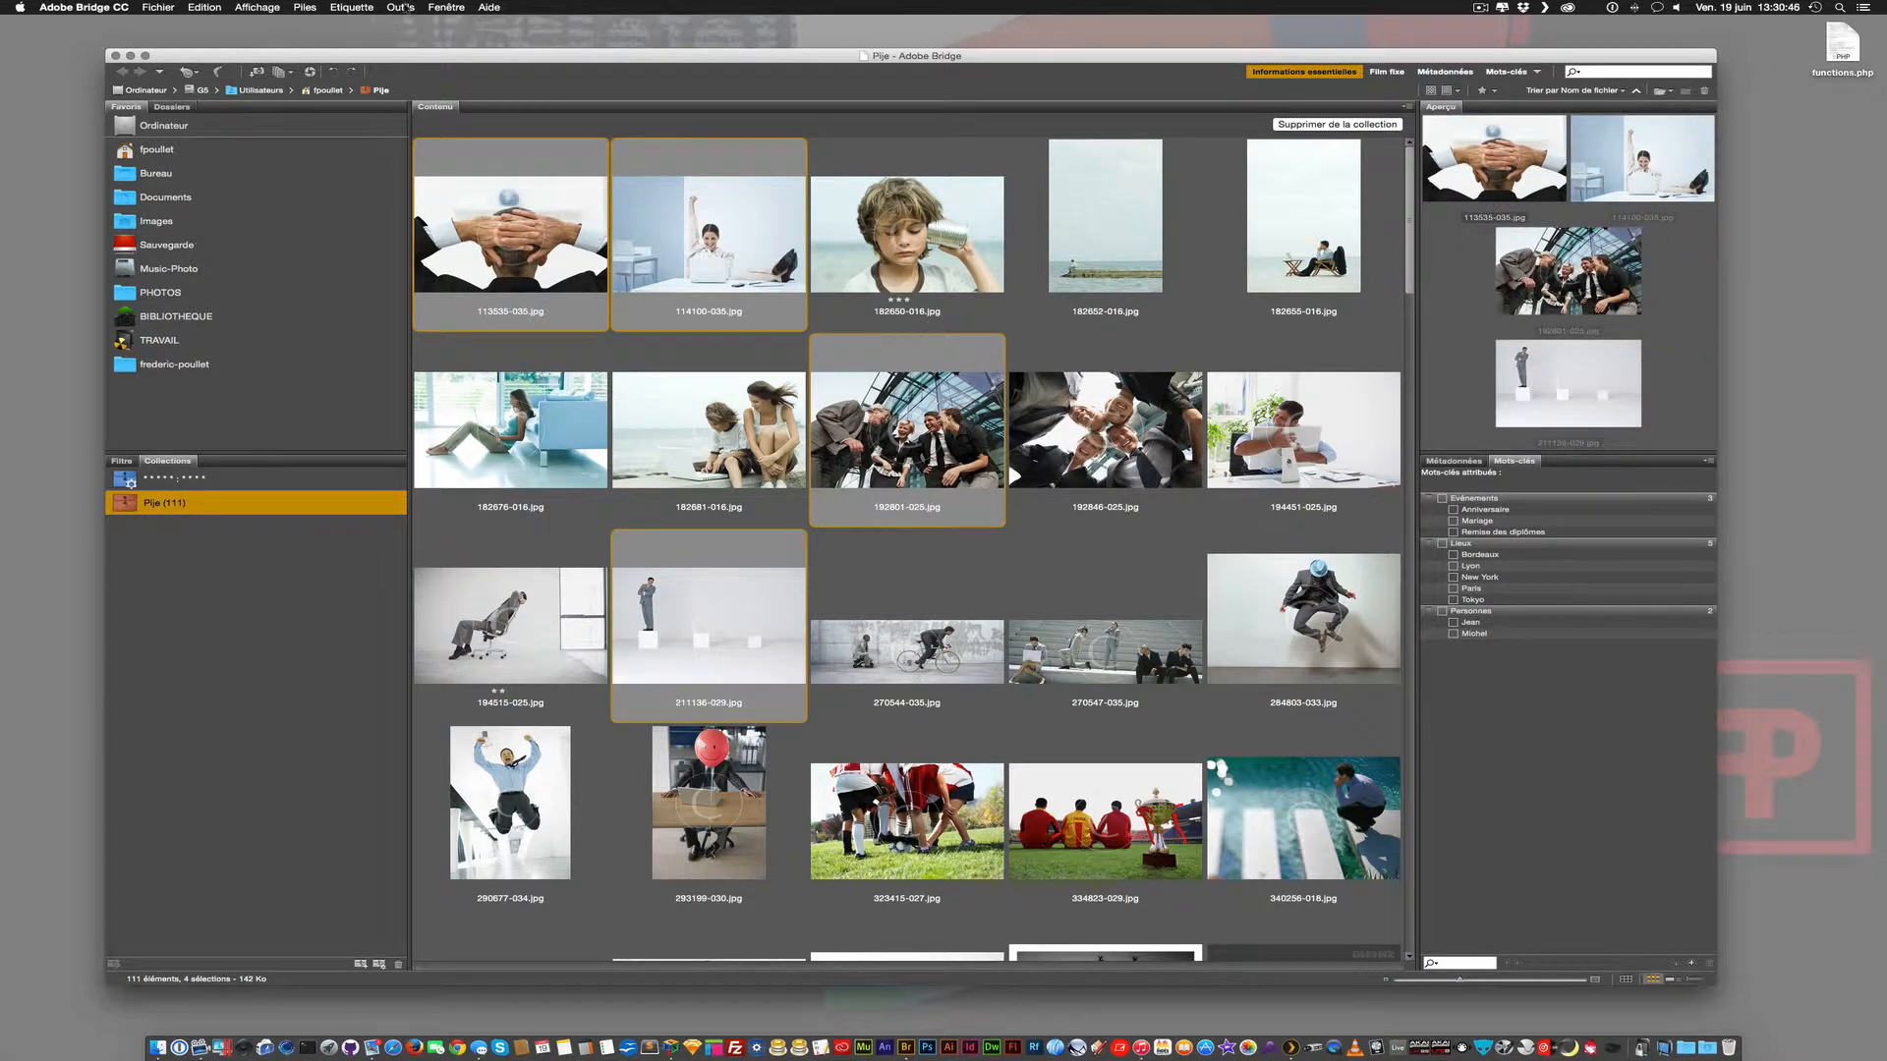
left_click(407, 7)
mouse_move(417, 126)
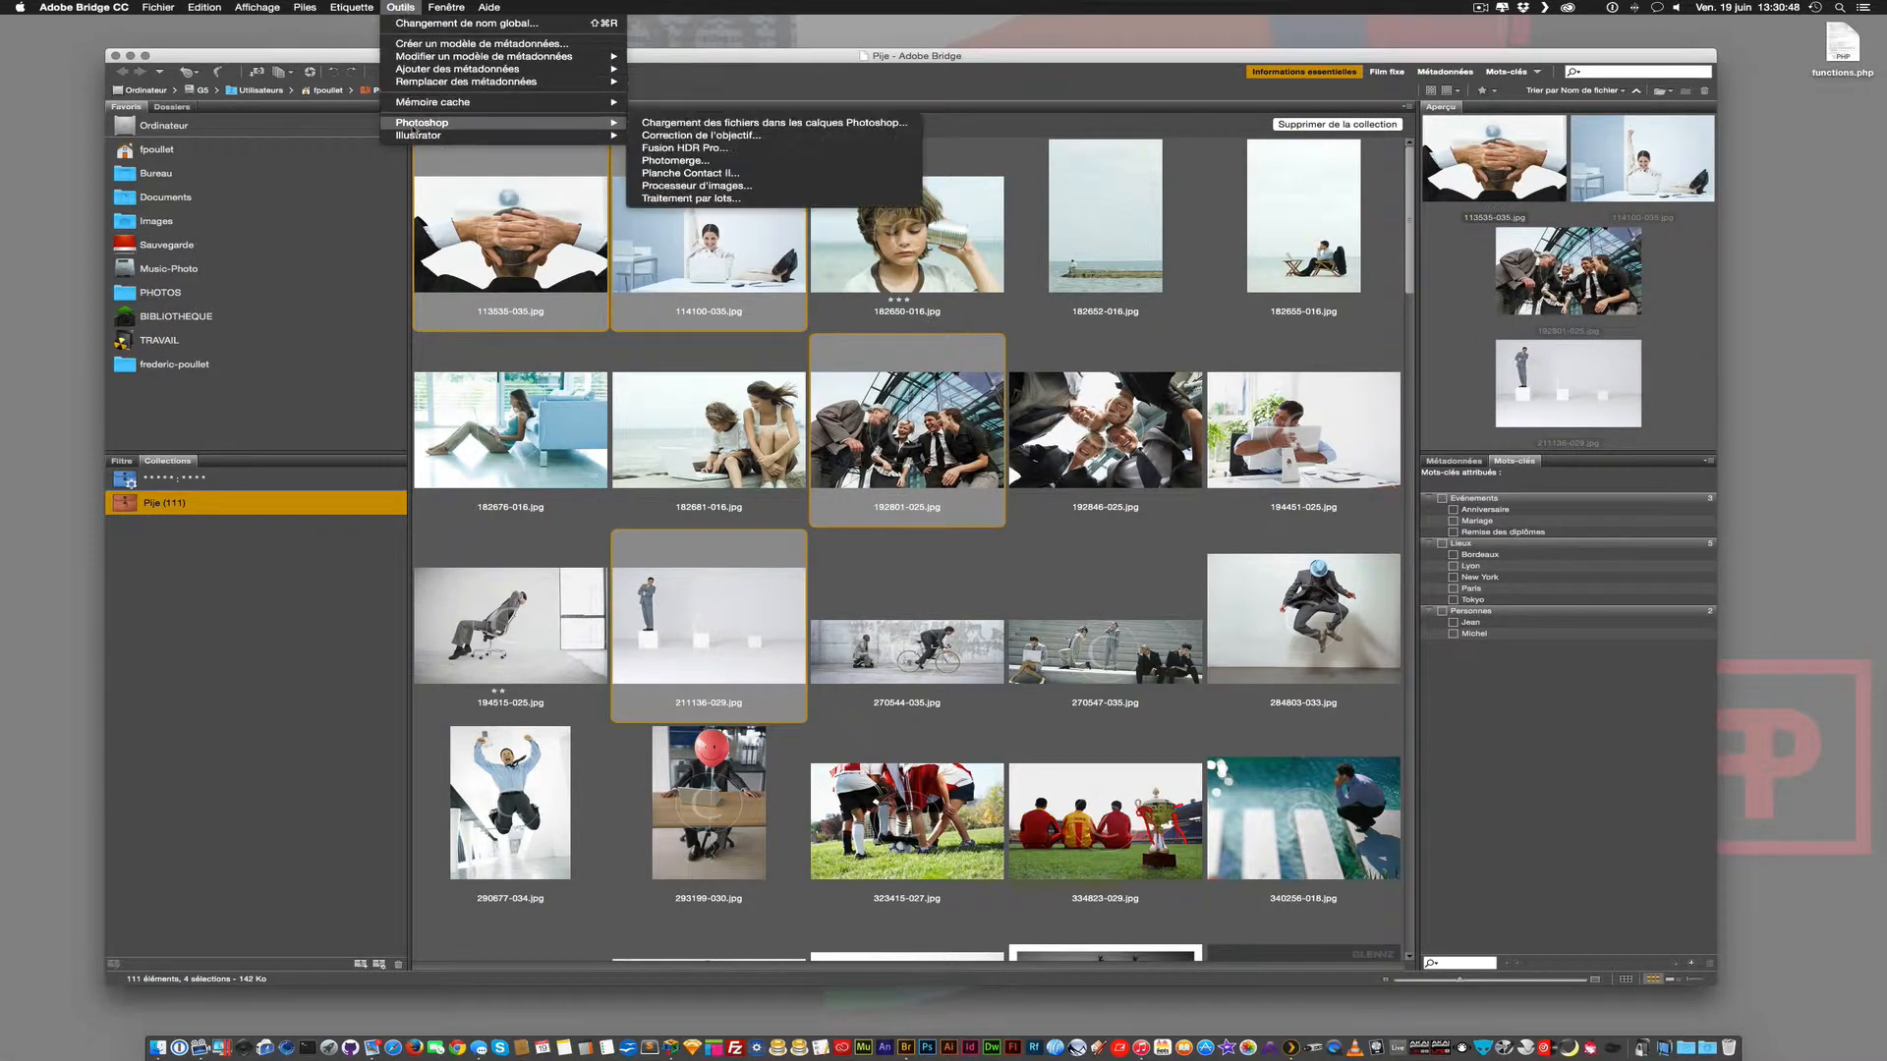
left_click(676, 127)
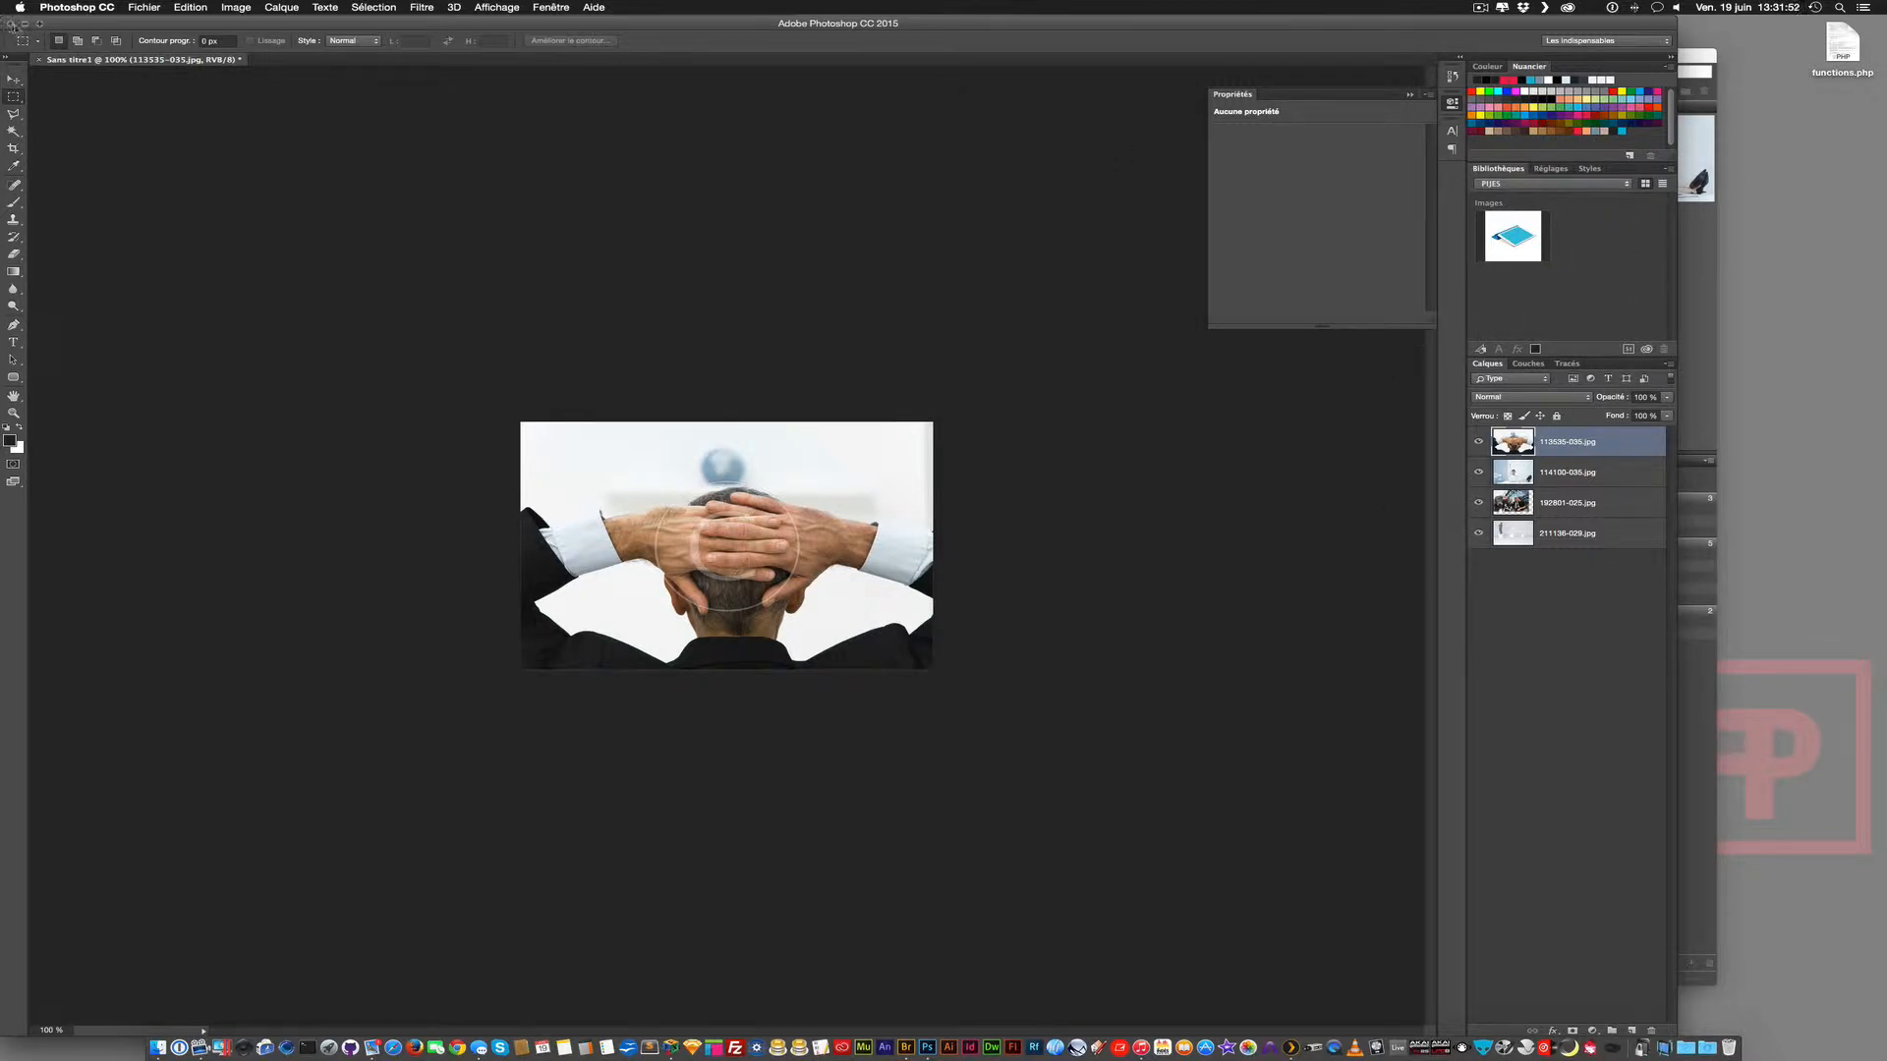
Close the layered Photoshop document without saving and return to Bridge.
left_click(11, 24)
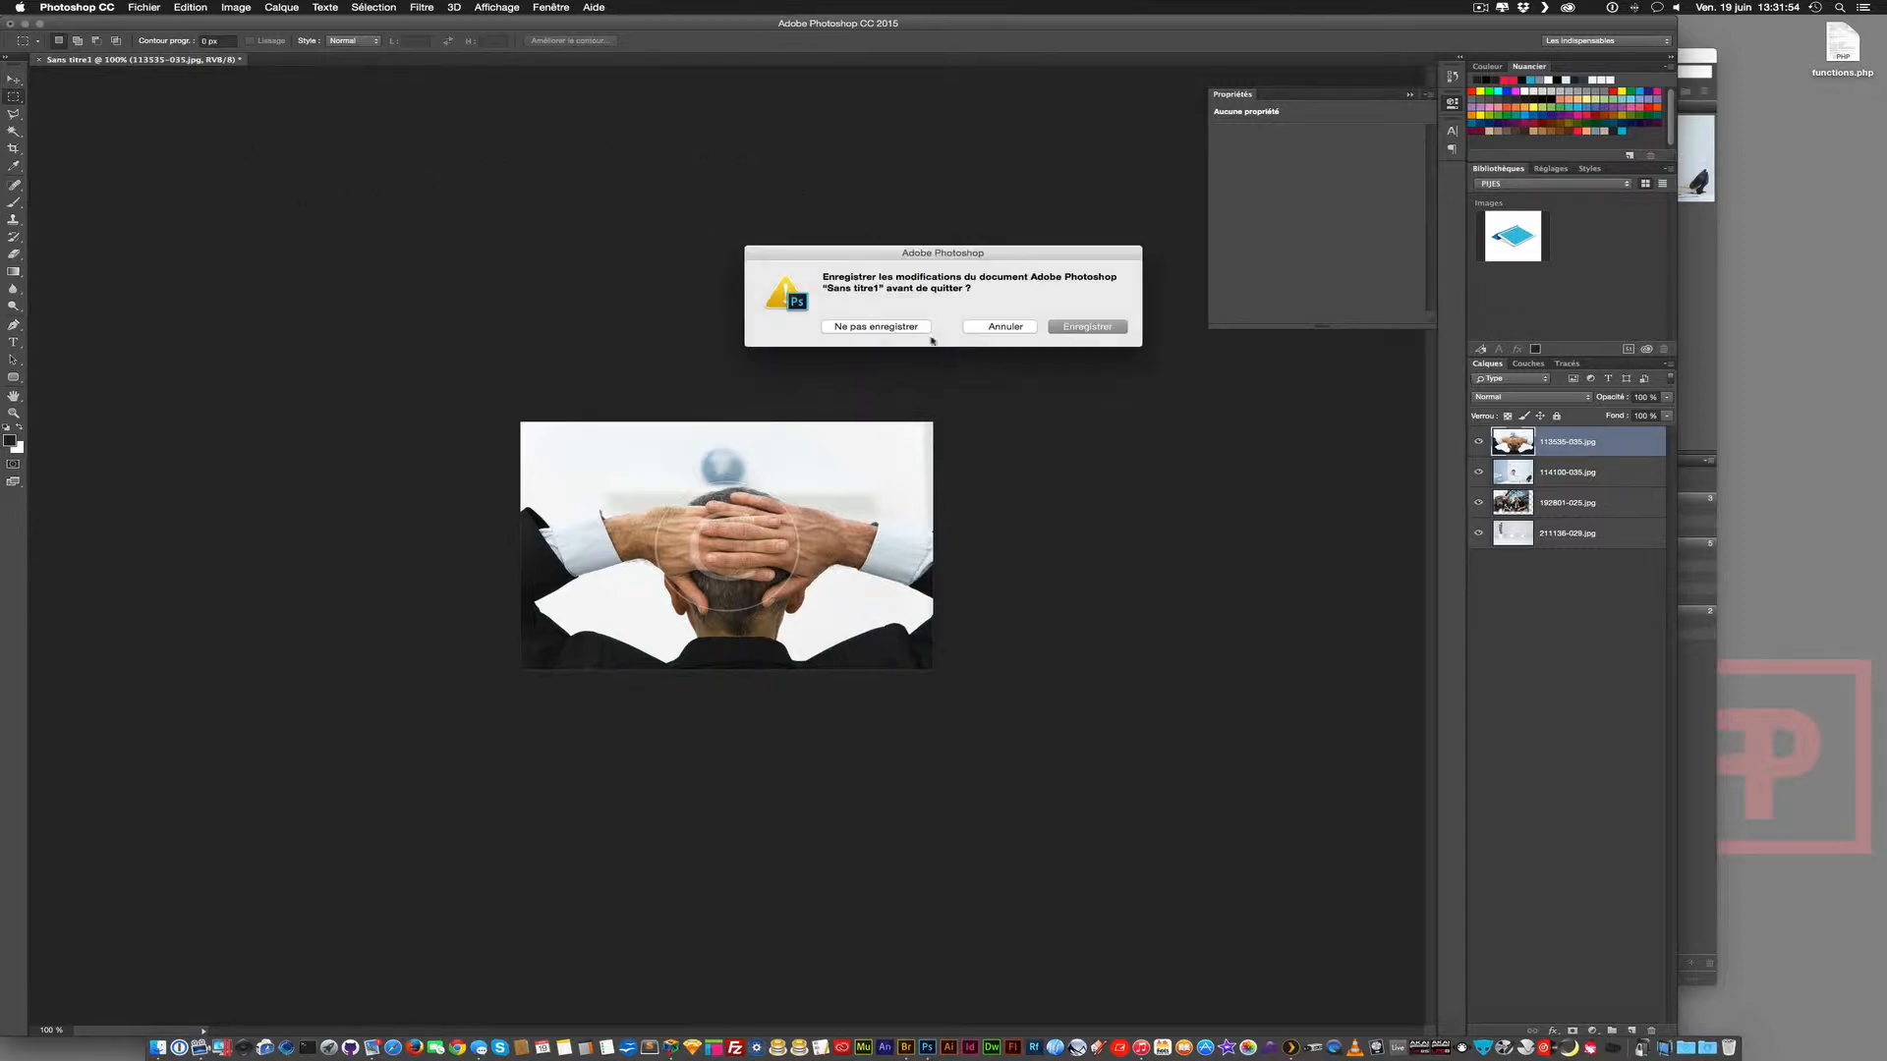
left_click(889, 328)
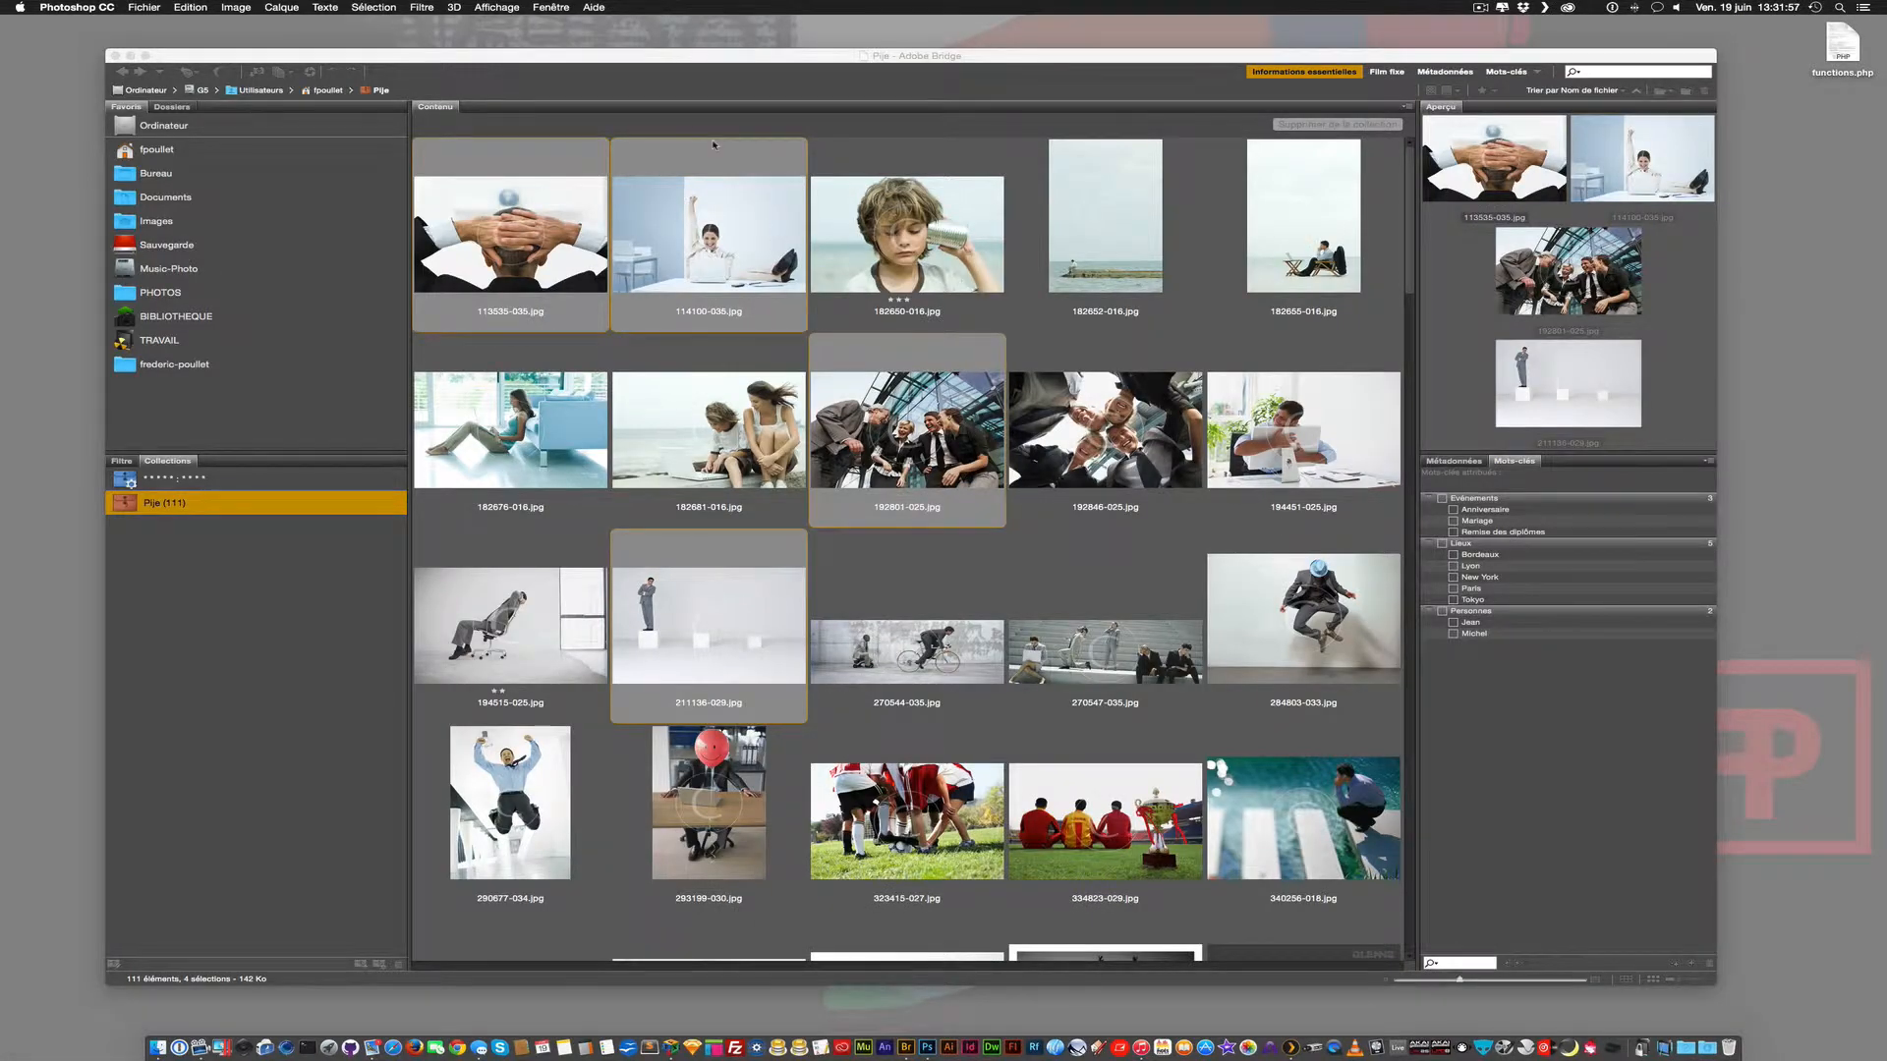
left_click(450, 53)
Generate a Photoshop contact sheet from the four selected images with Planche Contact II, accepting the existing settings.
left_click(397, 7)
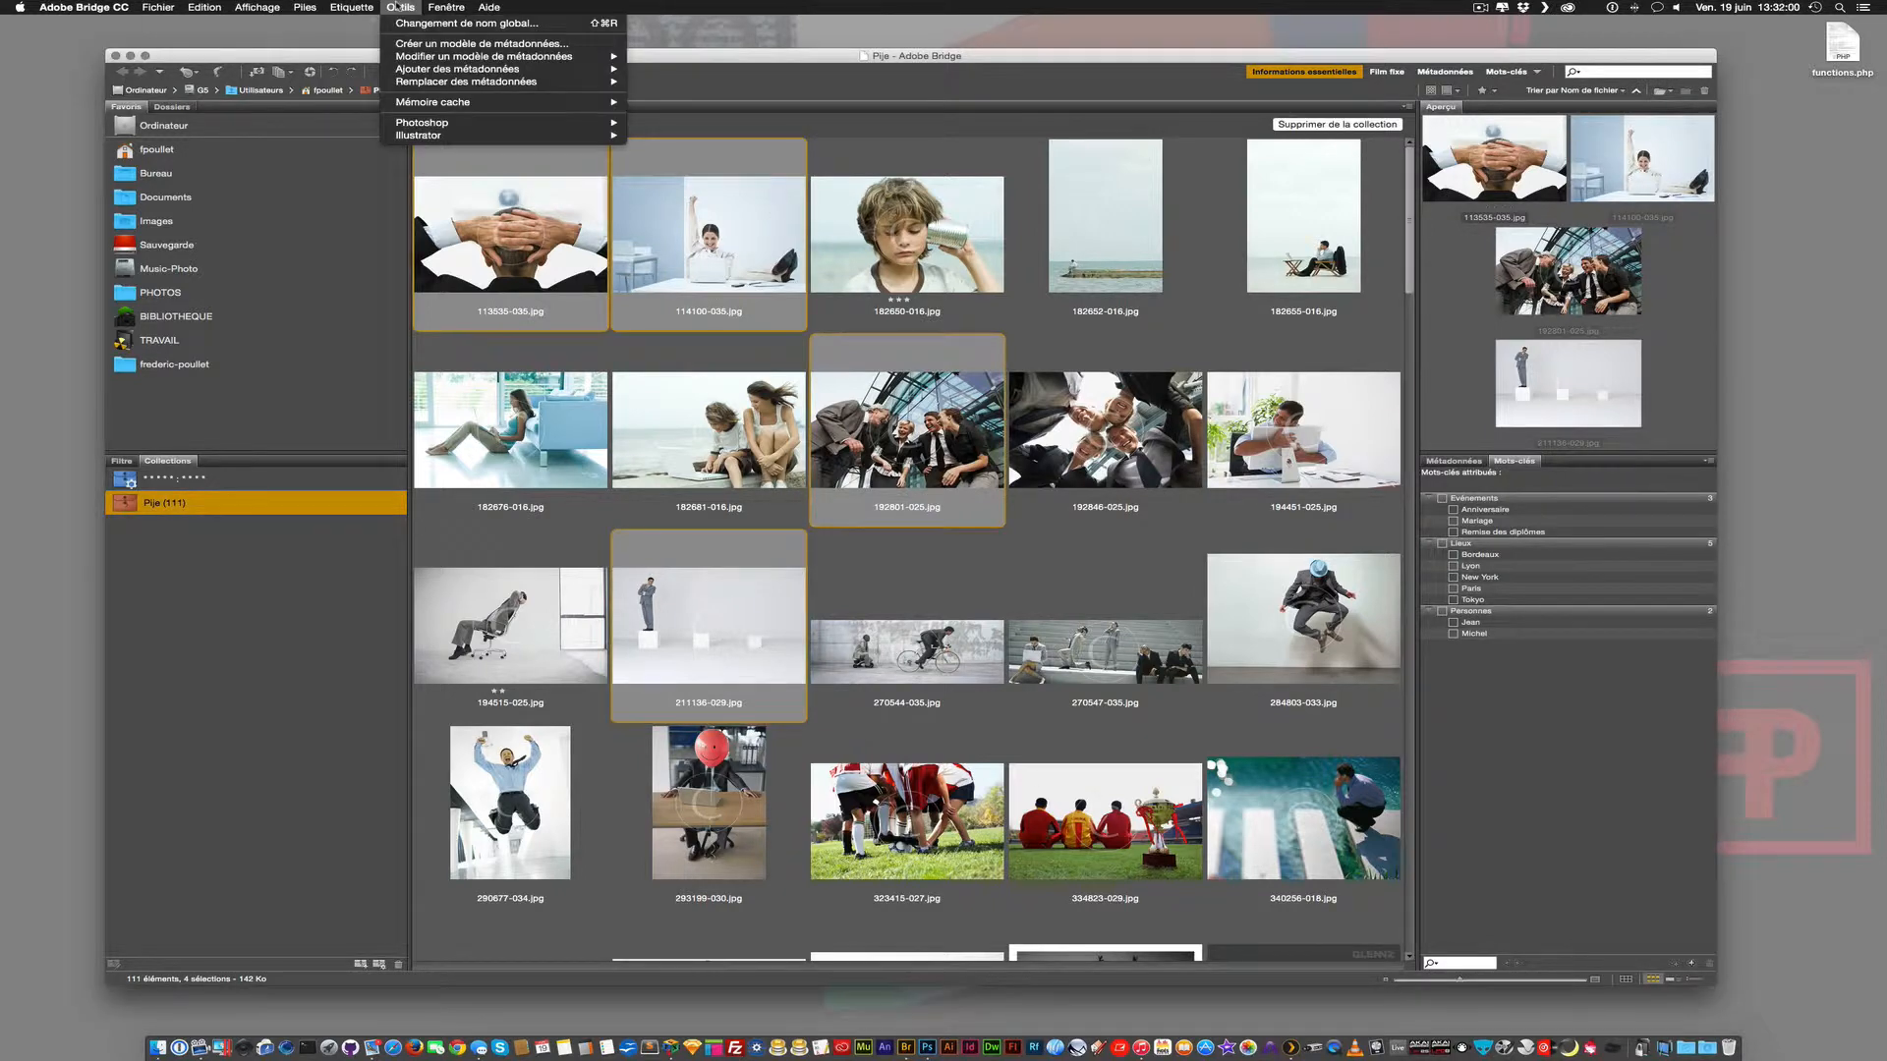
mouse_move(433, 124)
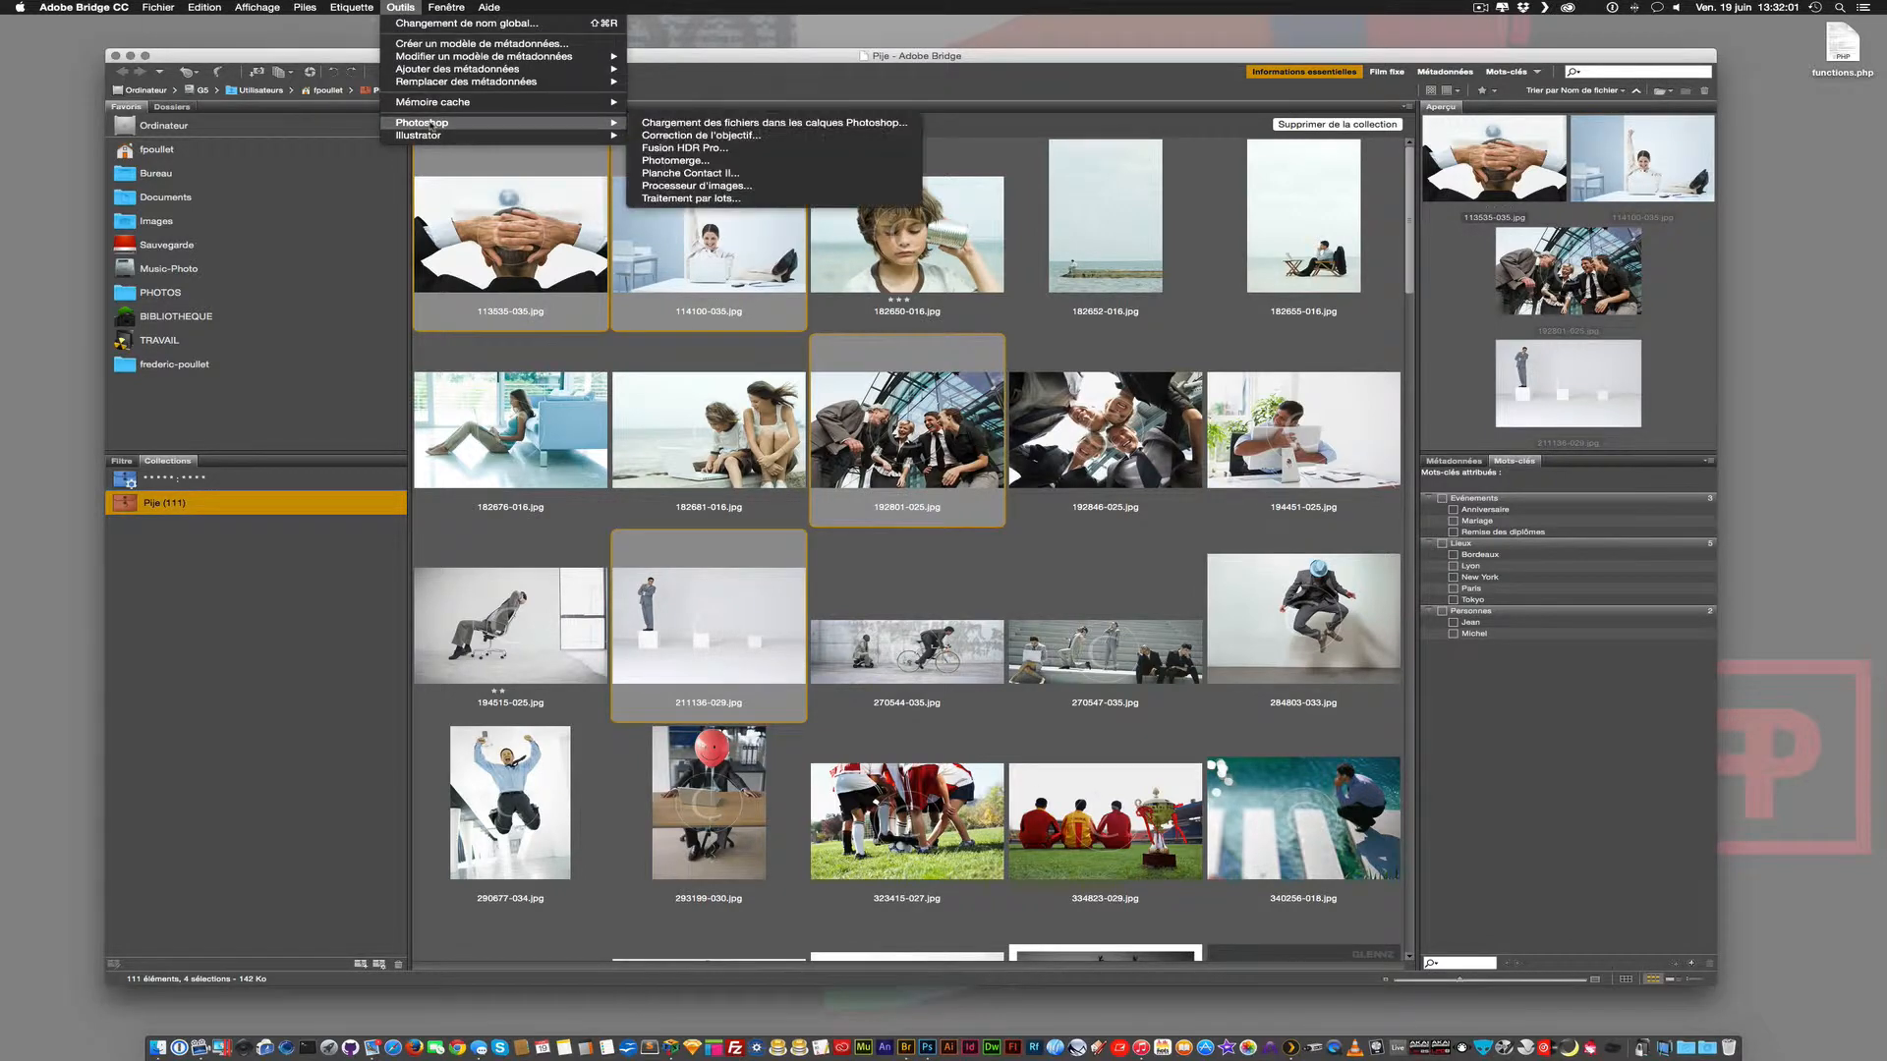
left_click(677, 174)
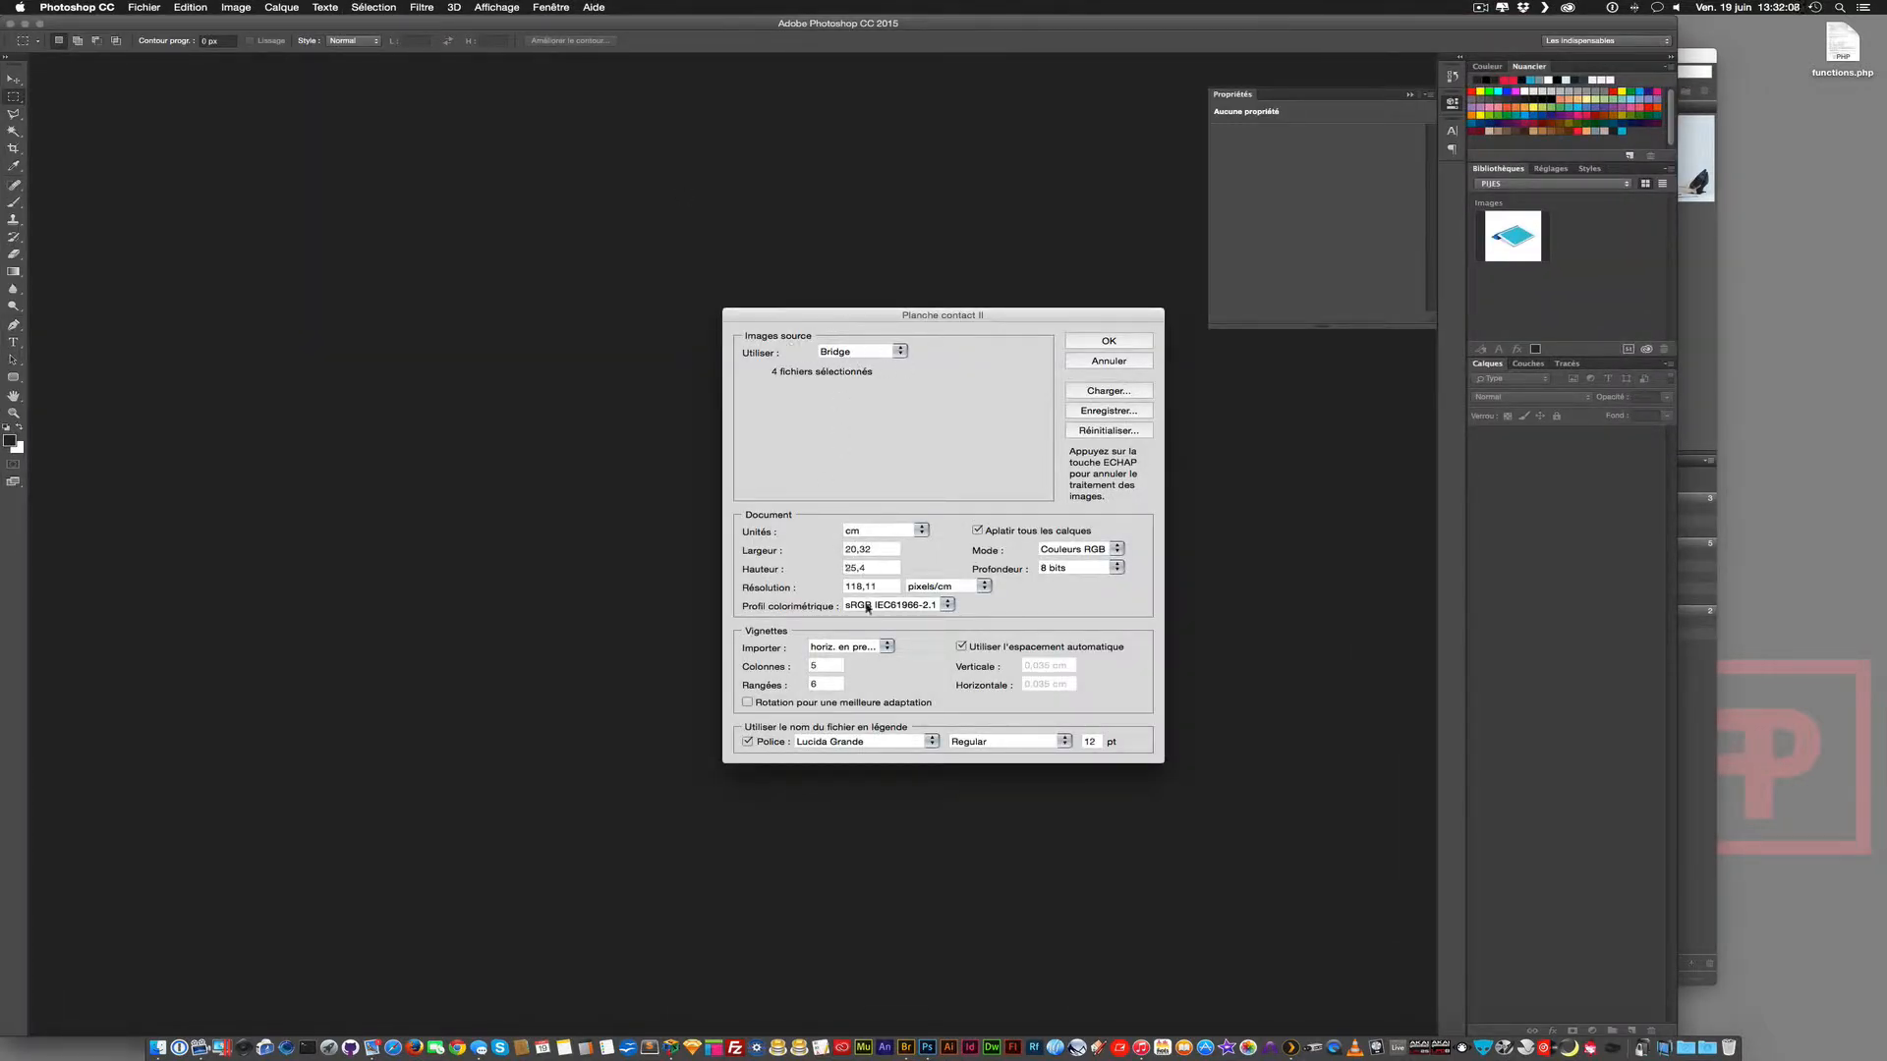
left_click(1110, 342)
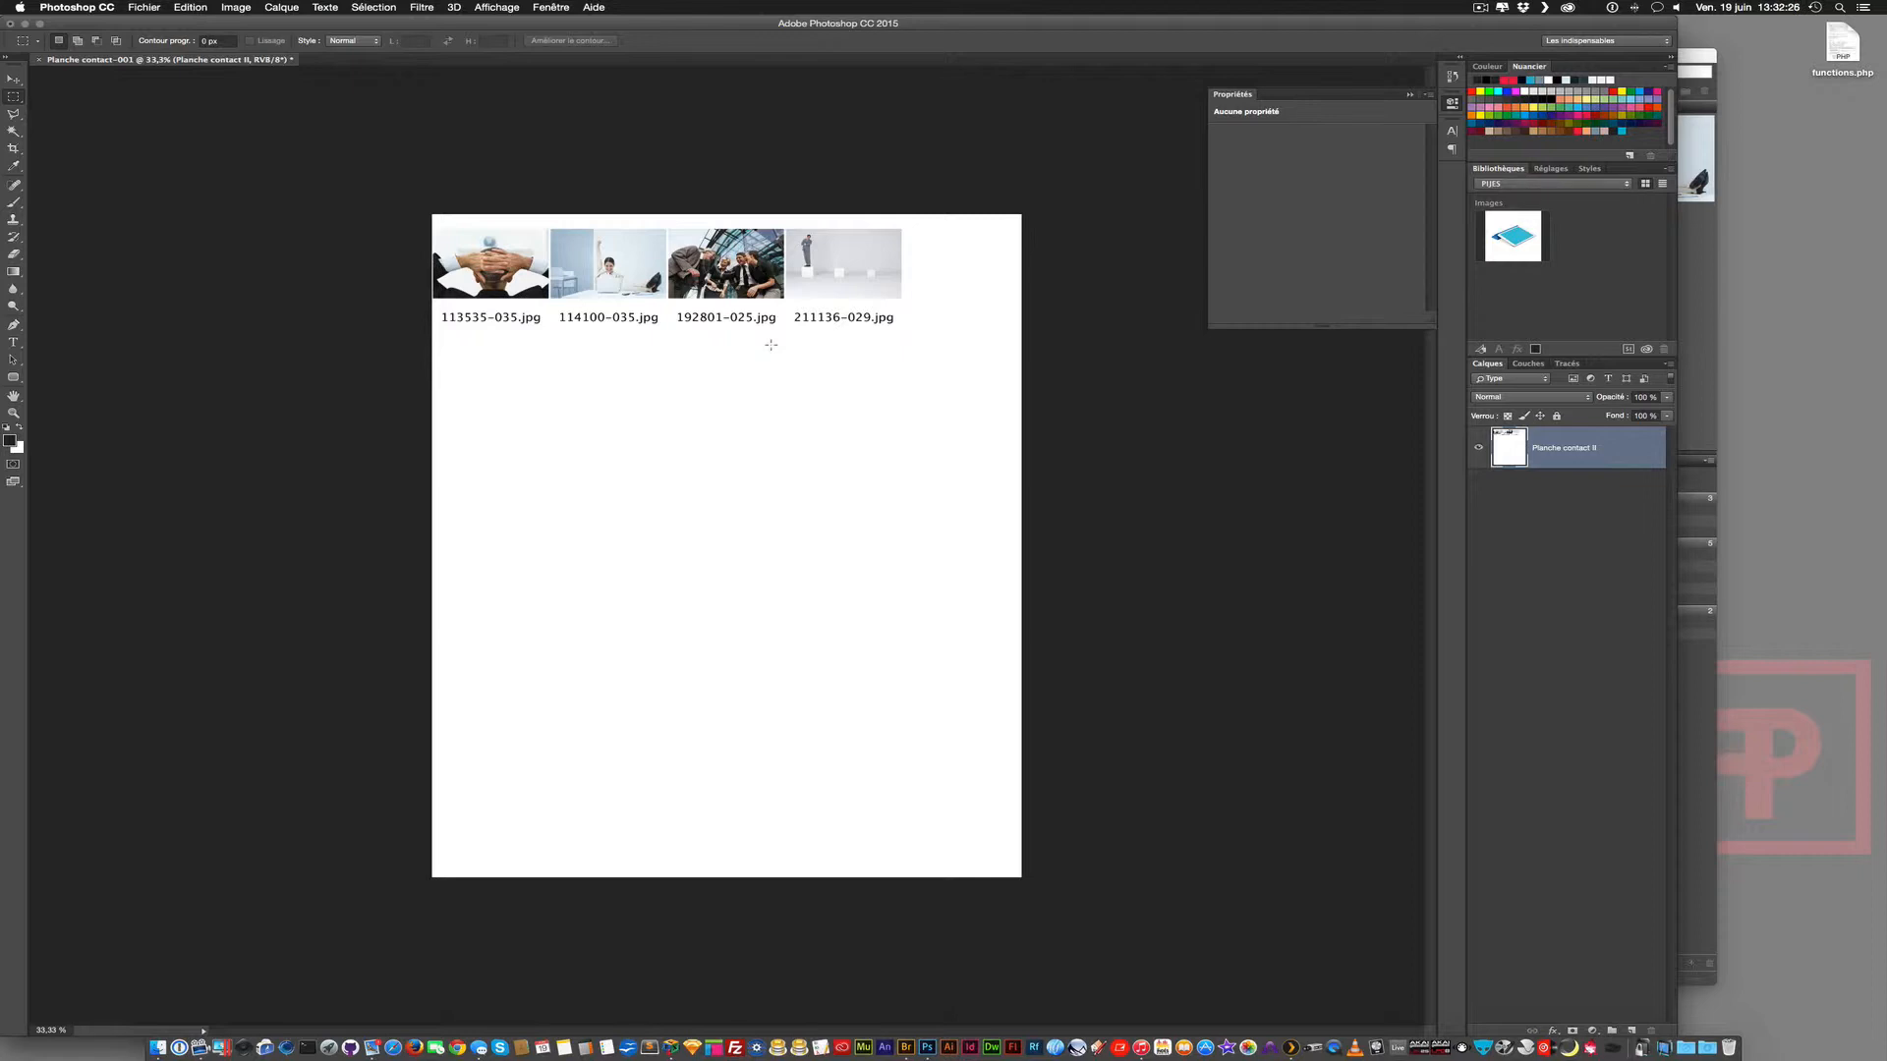
Close the contact sheet without saving and switch back to Bridge.
key("super+w")
key("super+d")
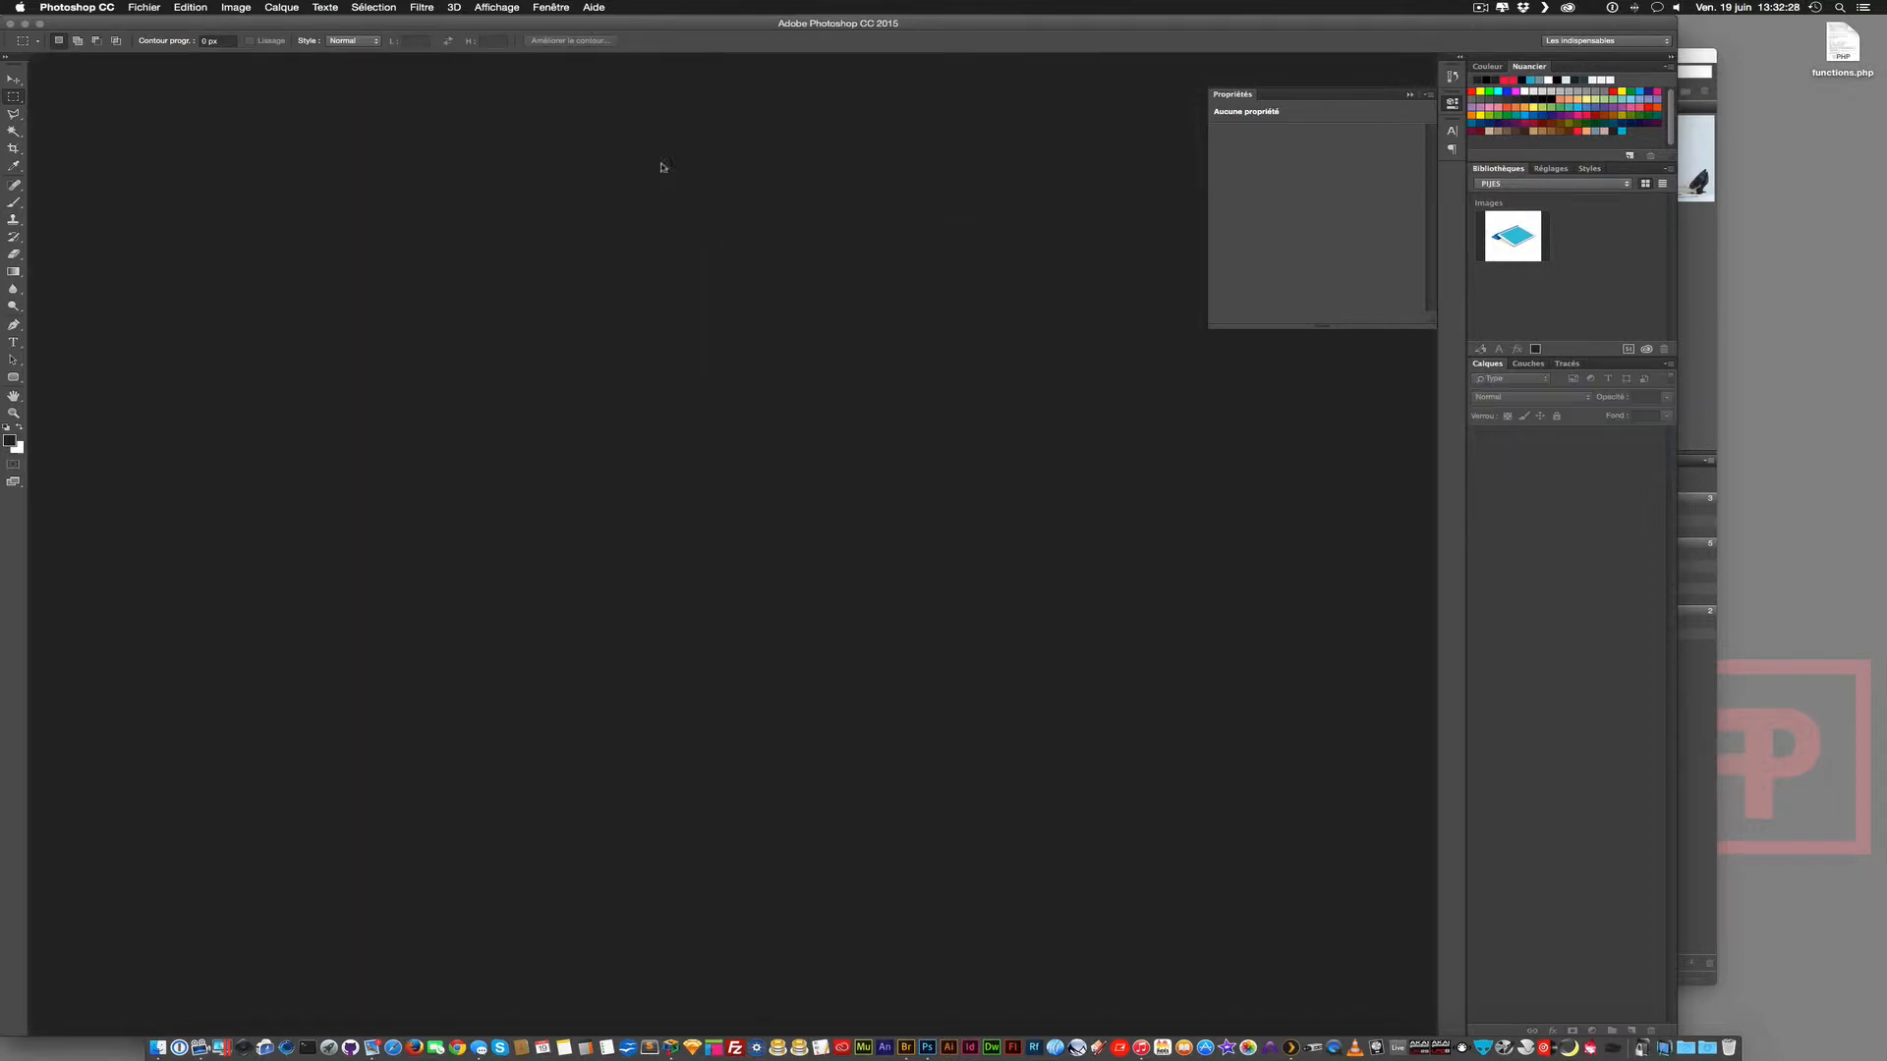
double_click(412, 25)
left_click(506, 56)
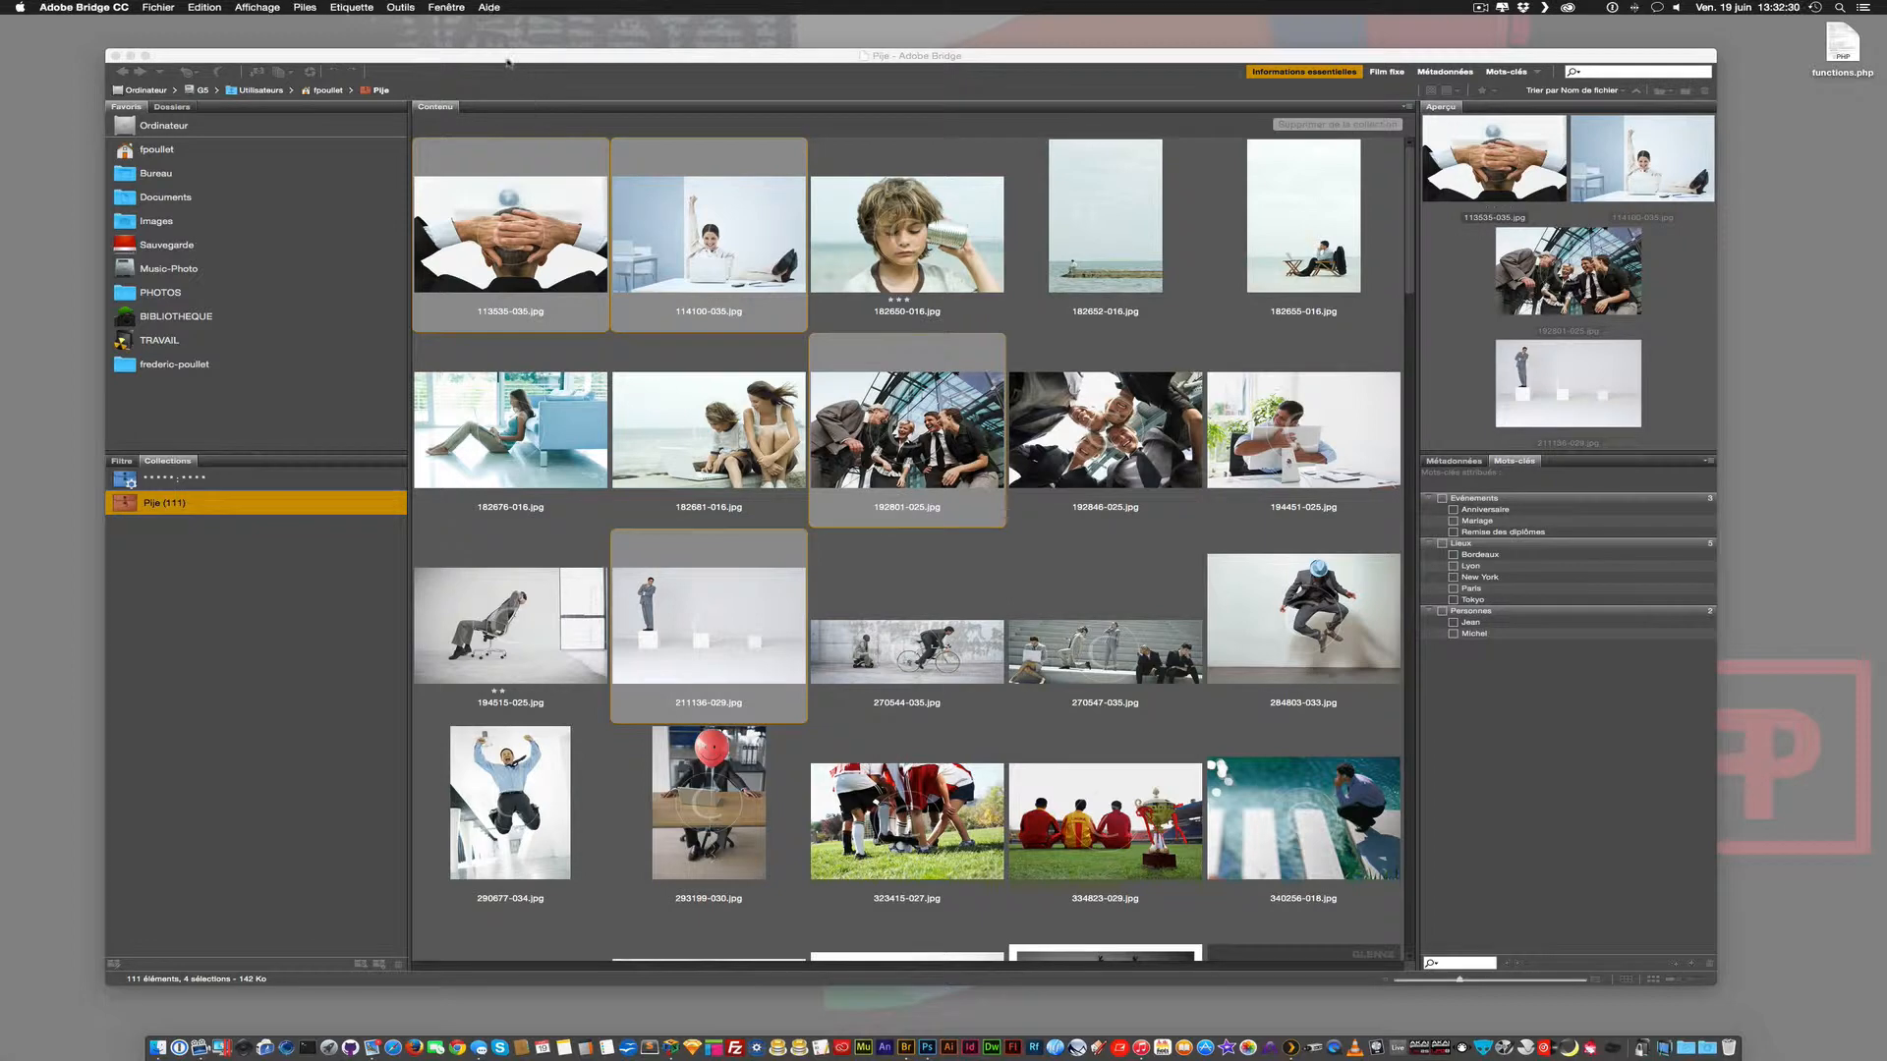
Launch Illustrator's Vectorisation de l'image for the four selected images, dismiss the new-features window and try to run it without a destination.
left_click(400, 8)
mouse_move(443, 137)
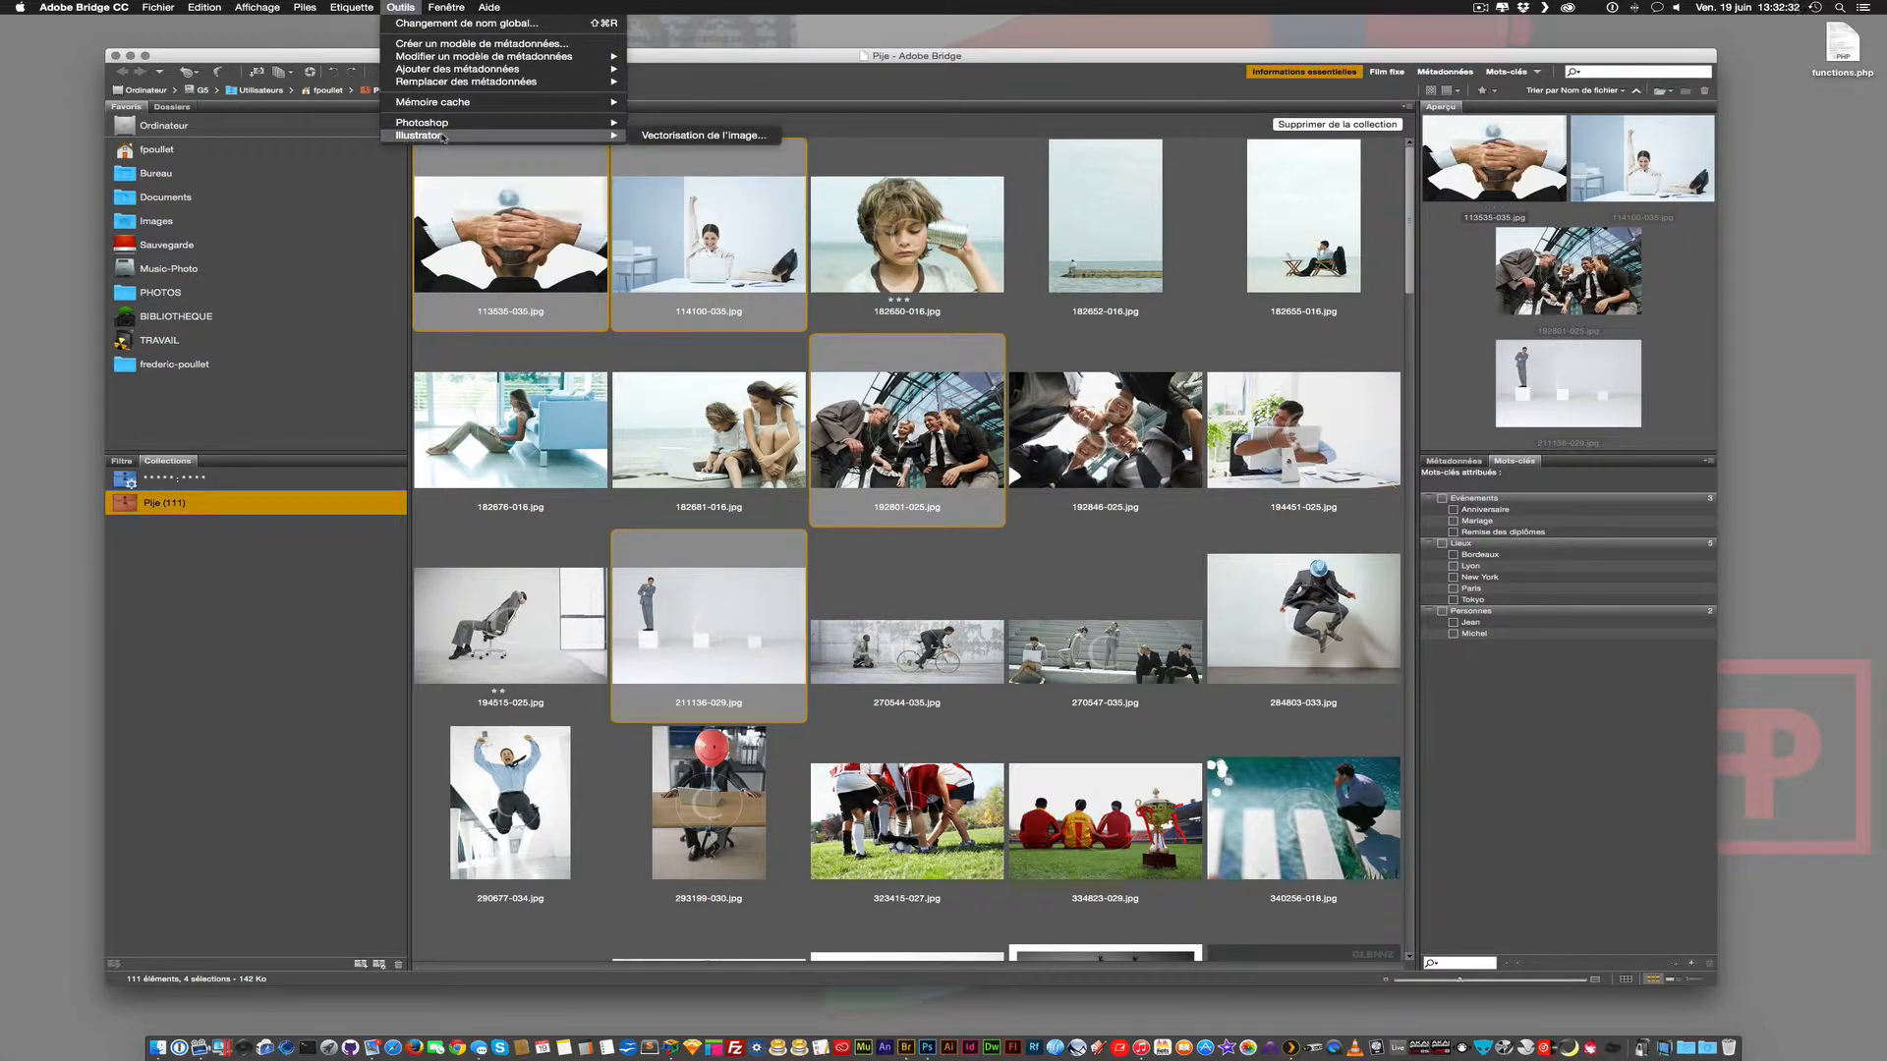
left_click(717, 140)
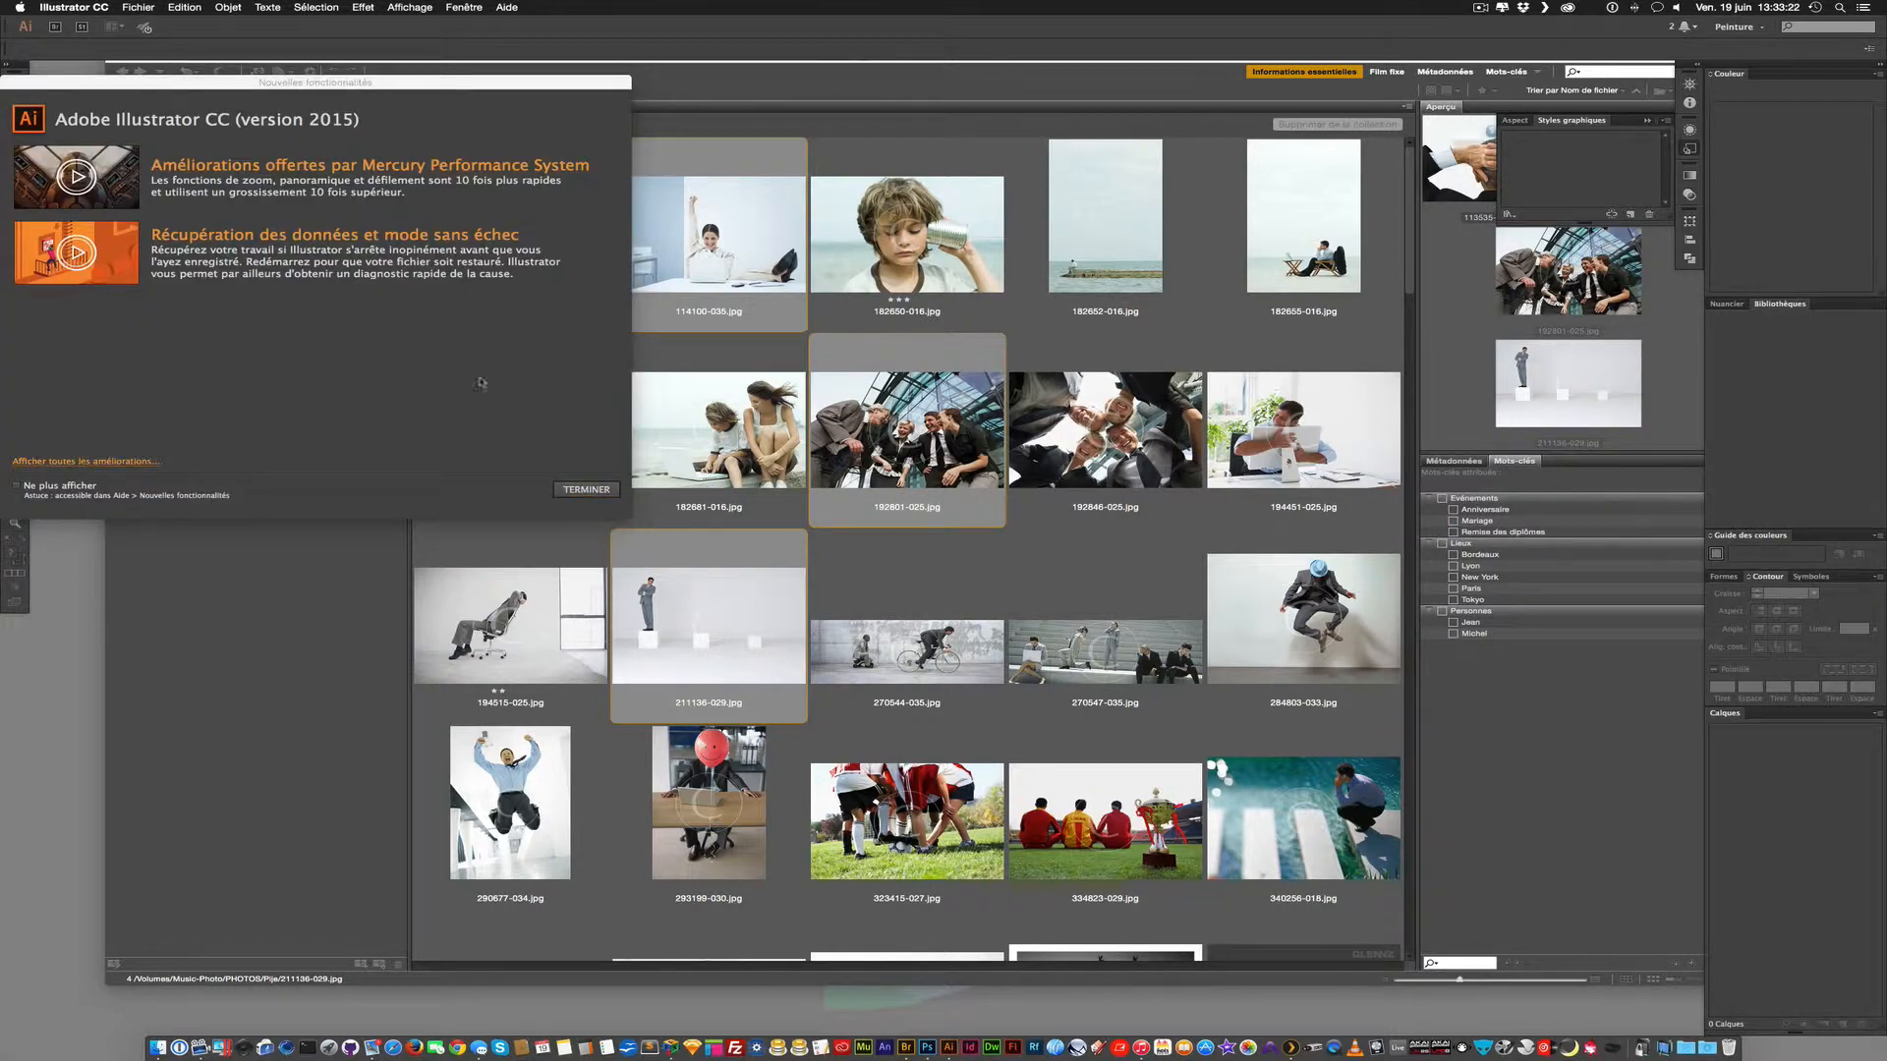
left_click(587, 488)
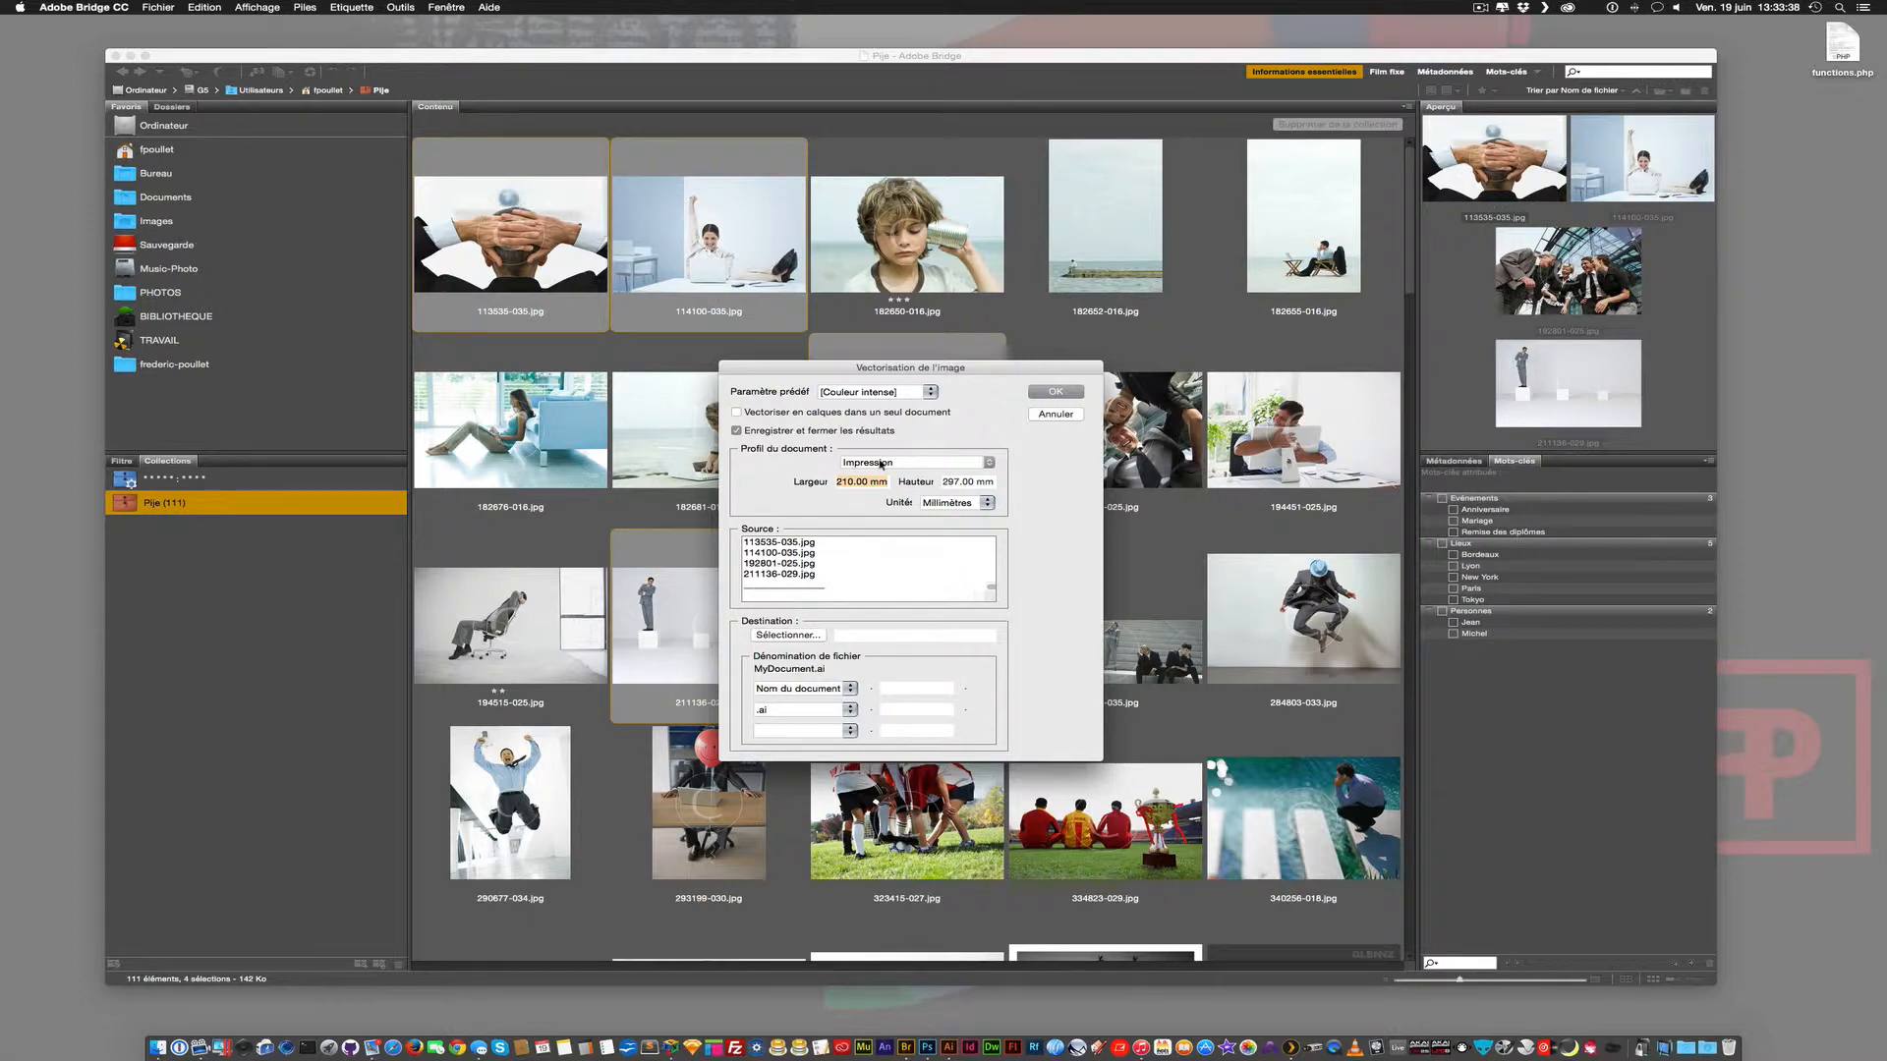
left_click(1069, 392)
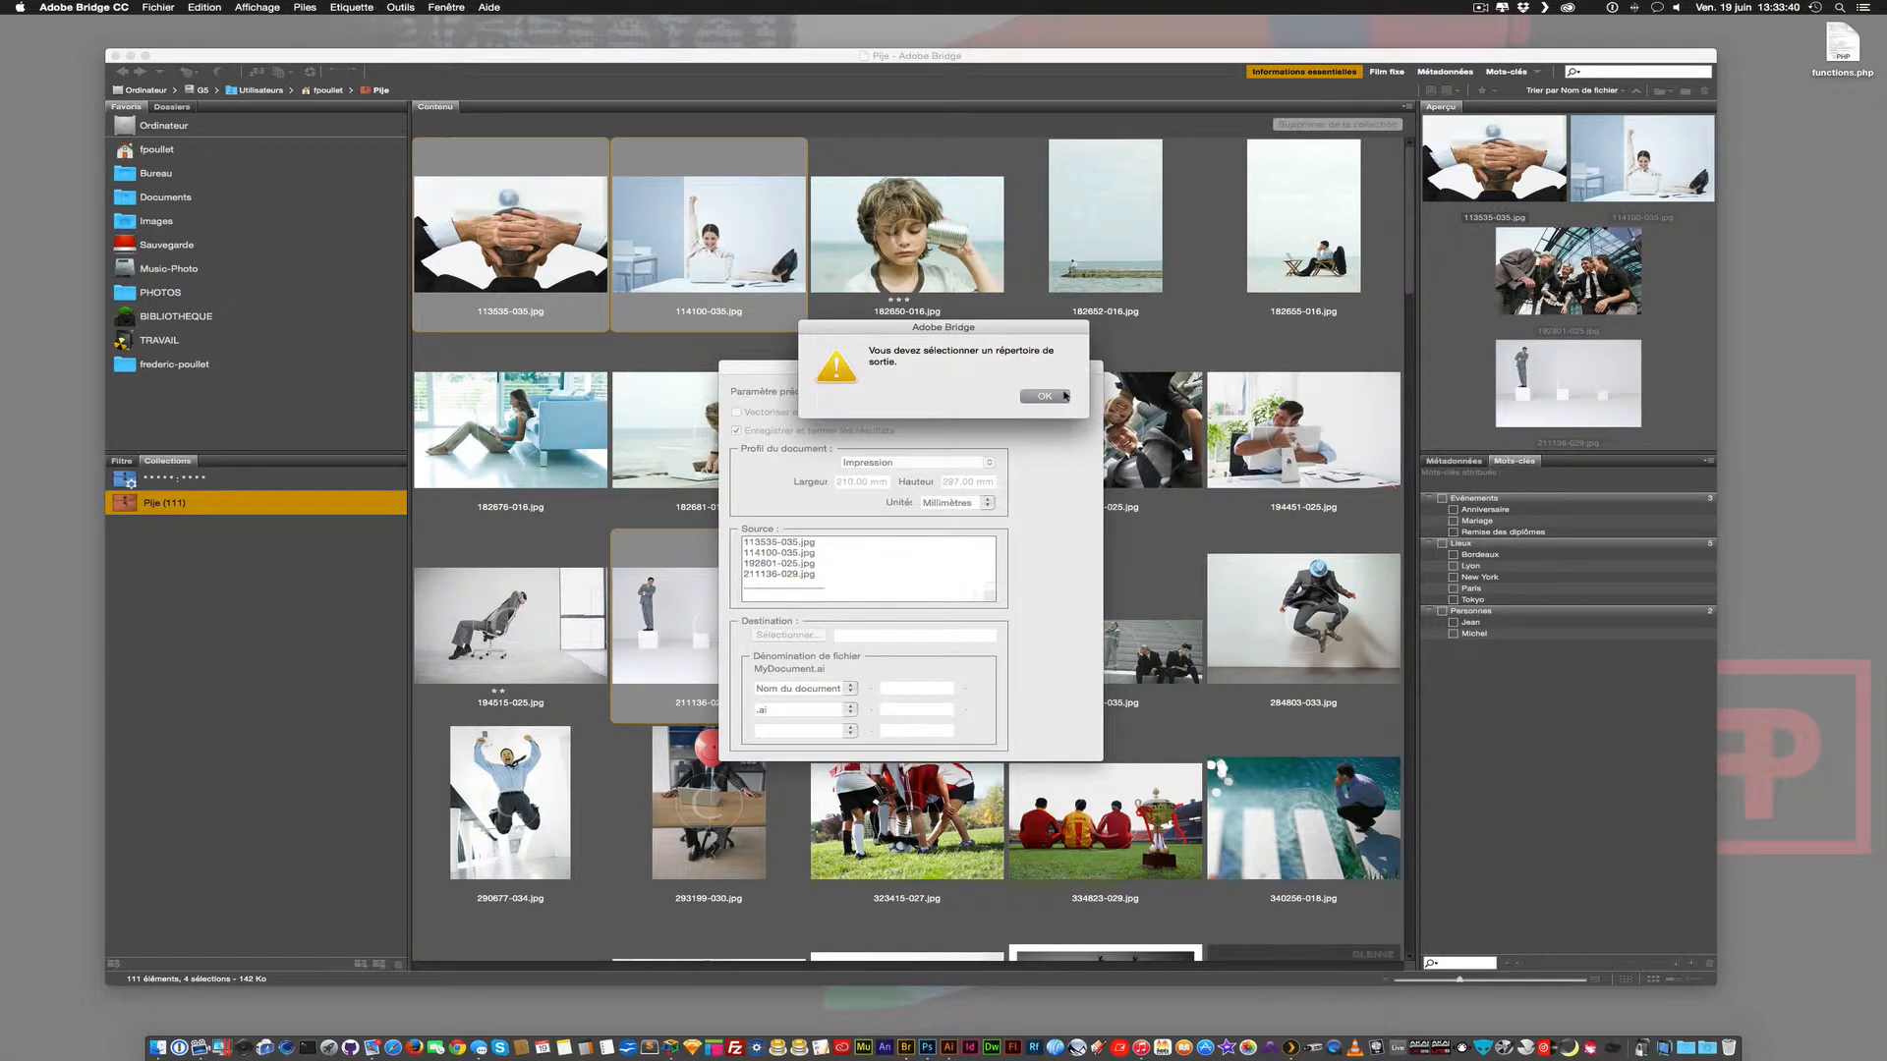
left_click(1044, 396)
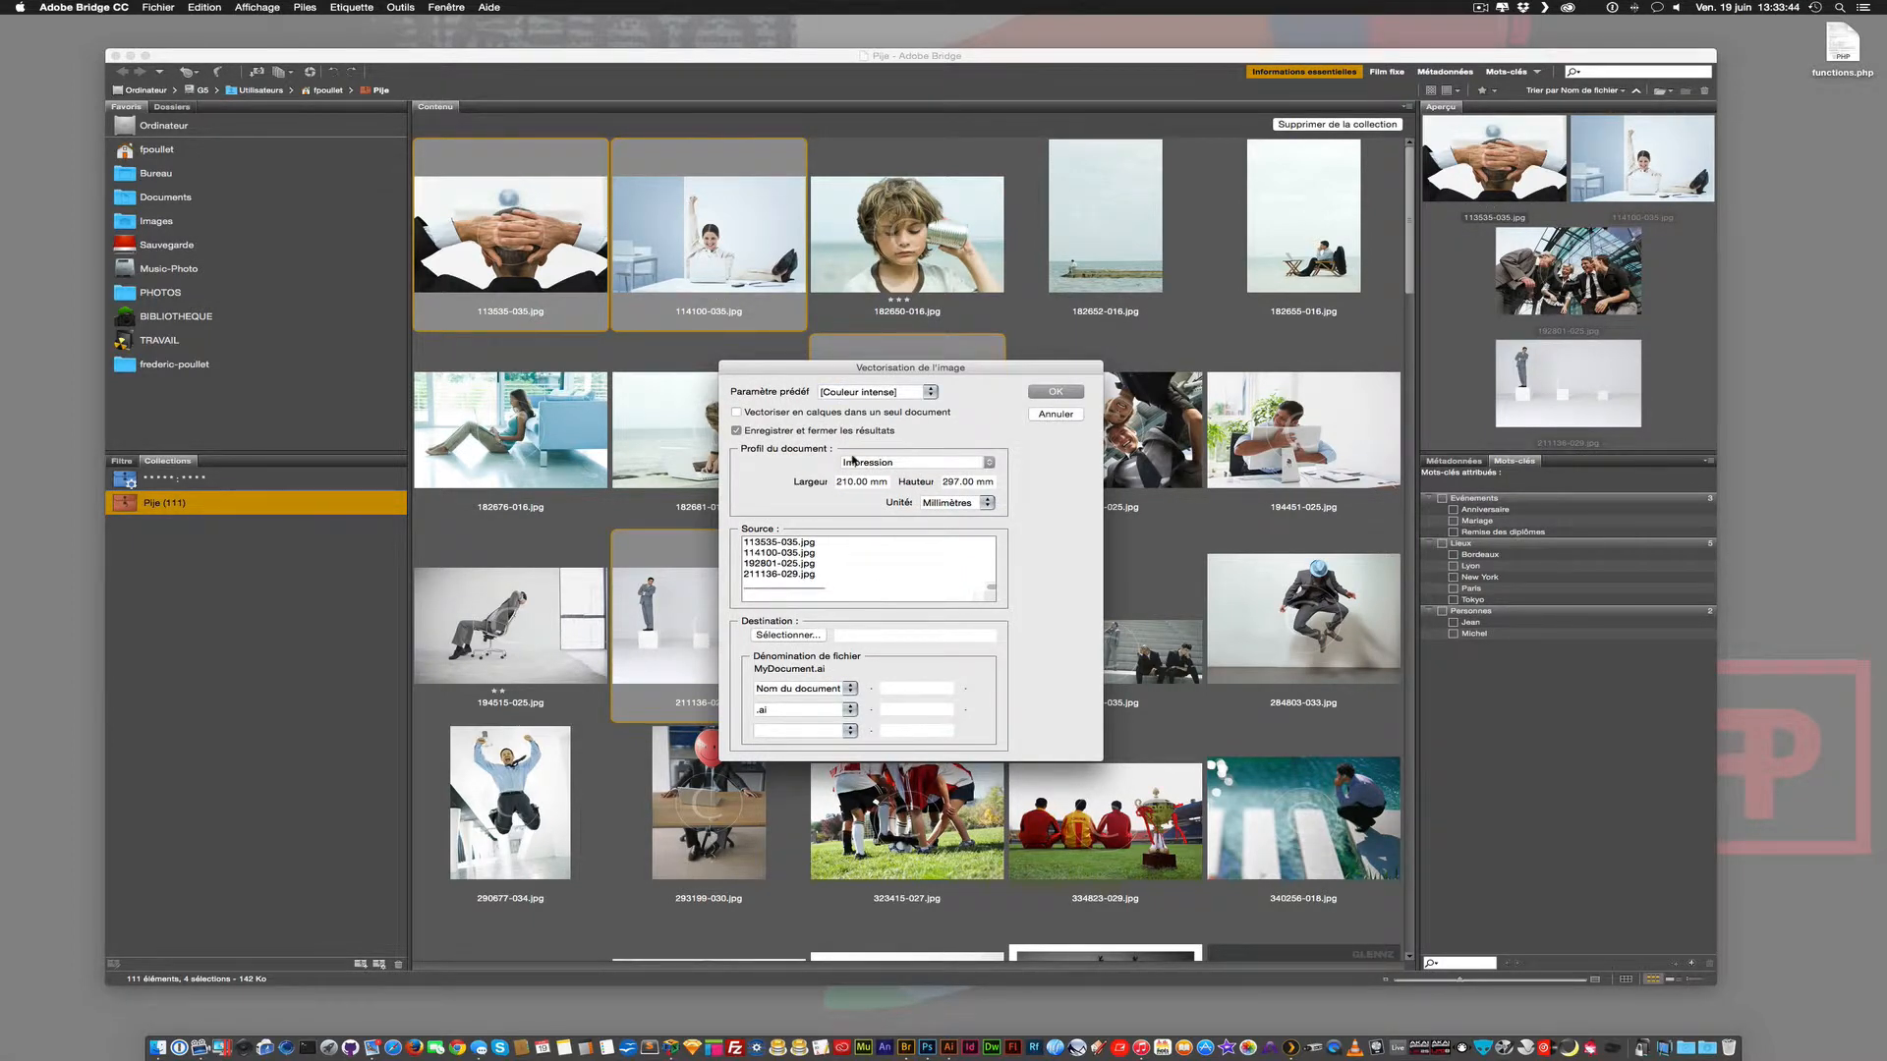
Create a folder named out on the desktop (Bureau) and set it as the destination for the vectorised files.
left_click(799, 636)
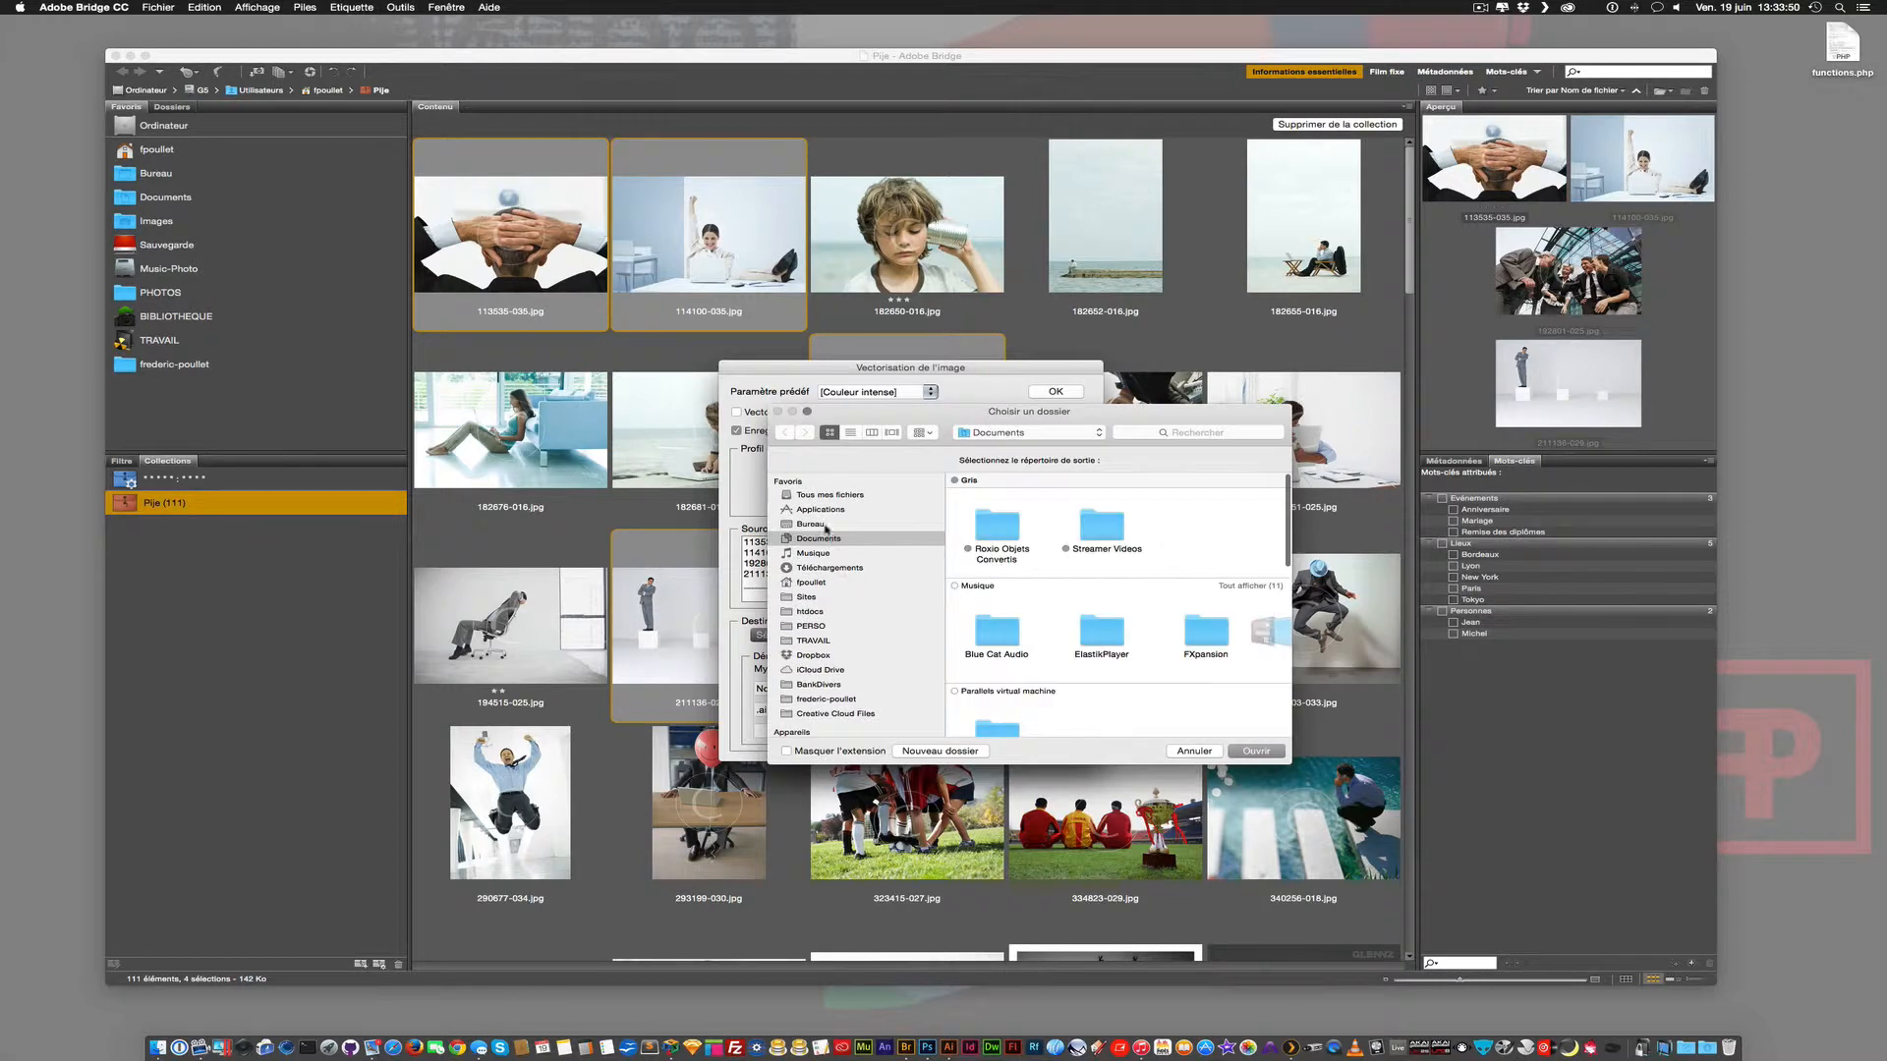
left_click(810, 525)
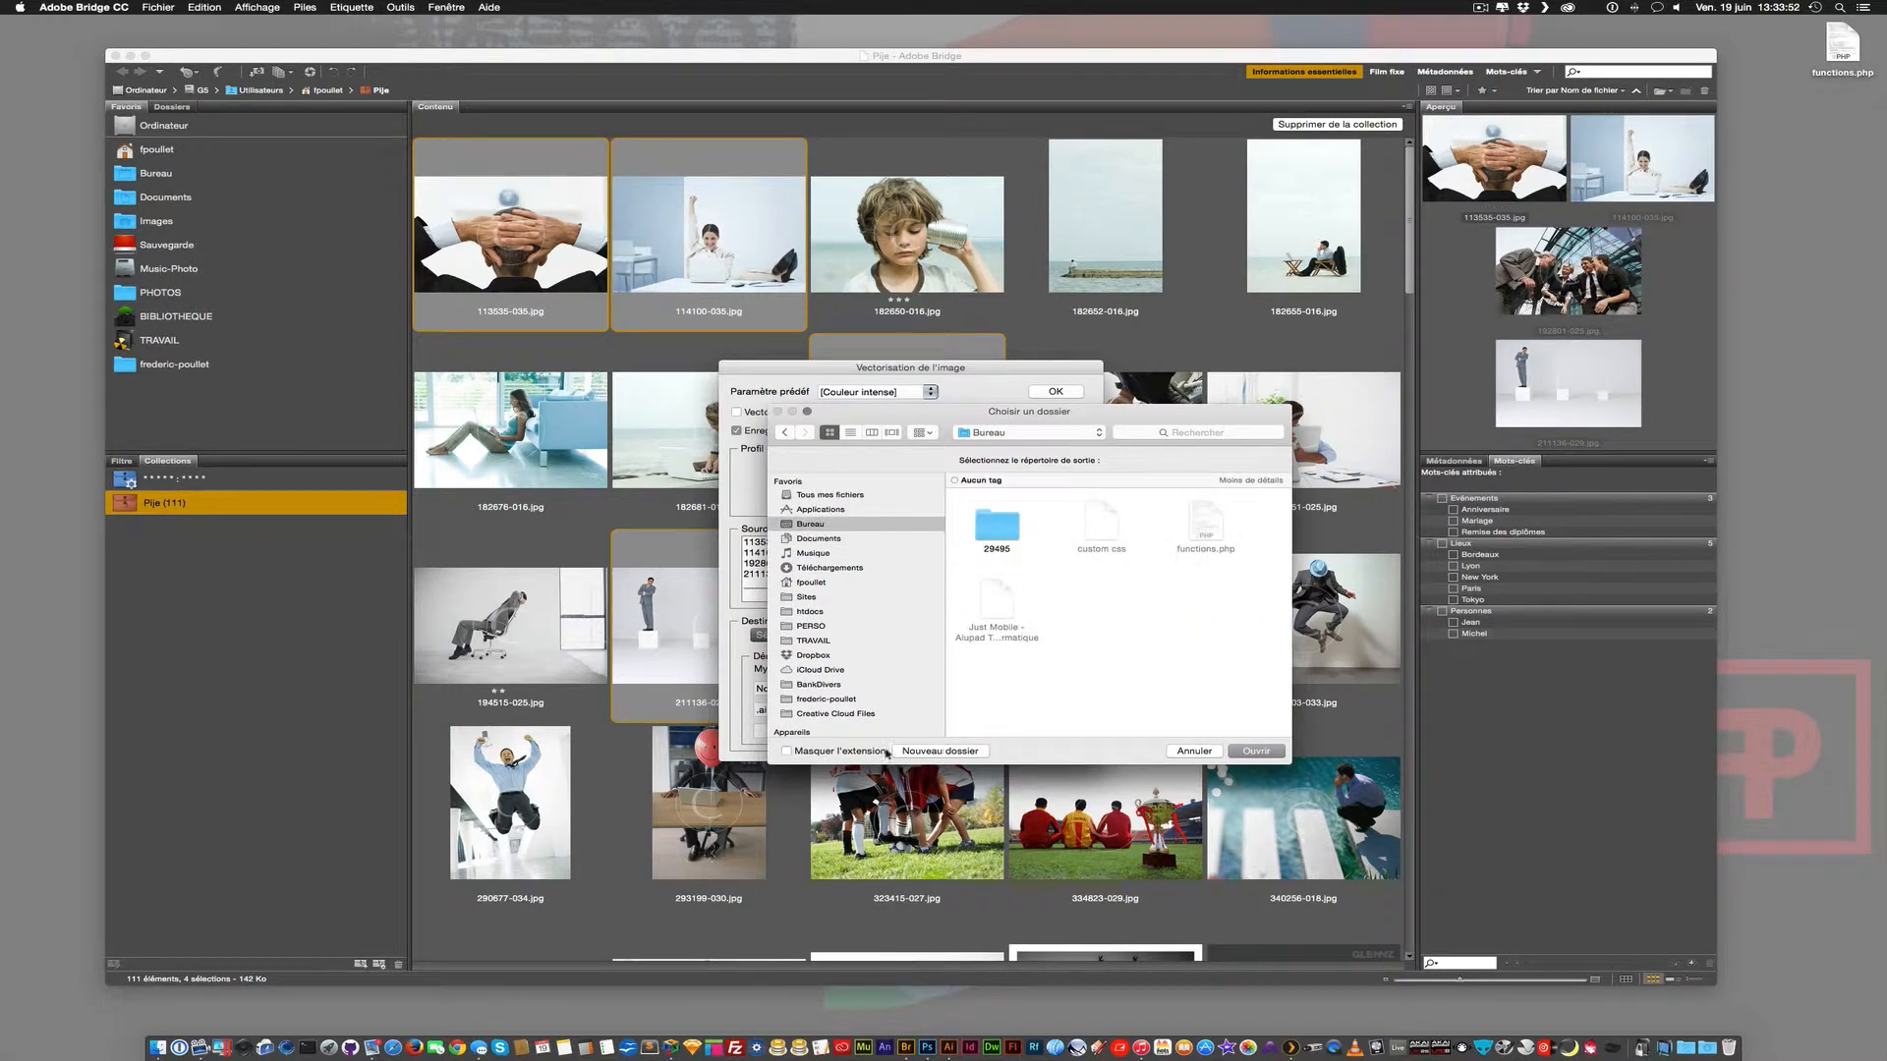
left_click(941, 751)
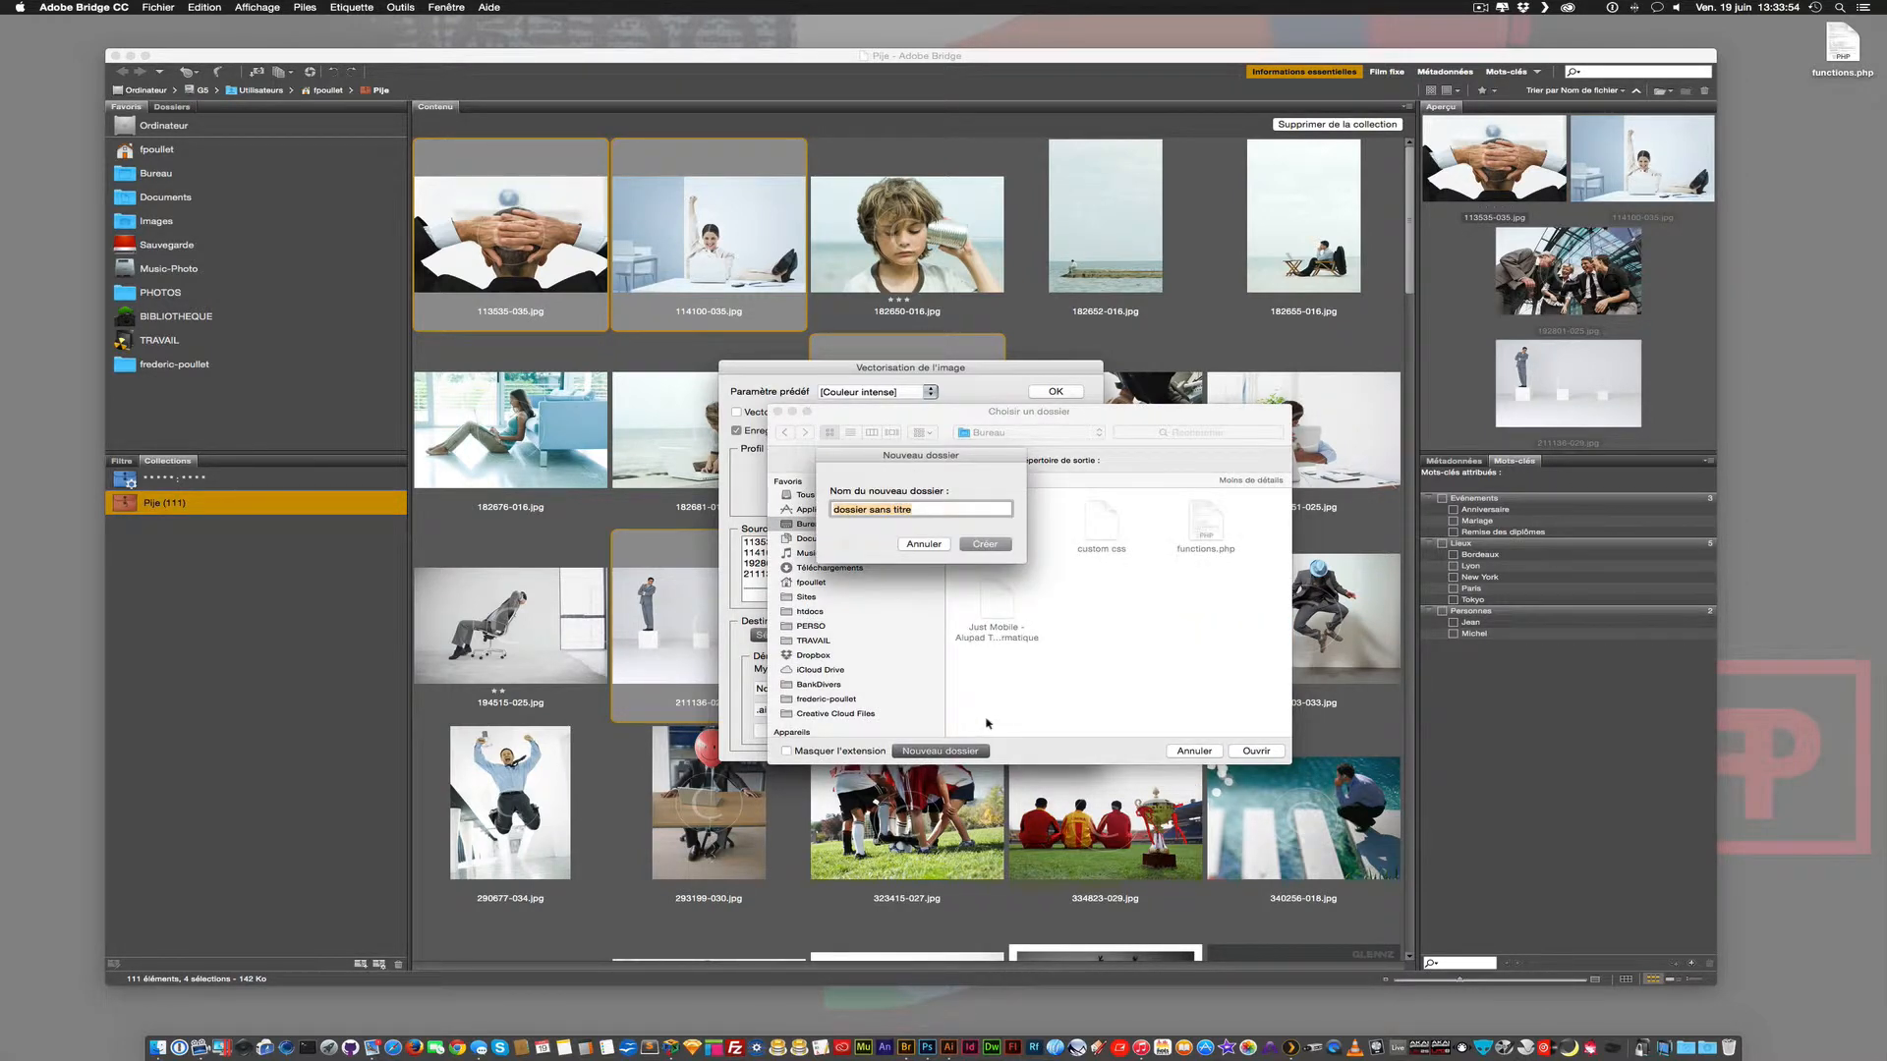
type("out")
left_click(978, 544)
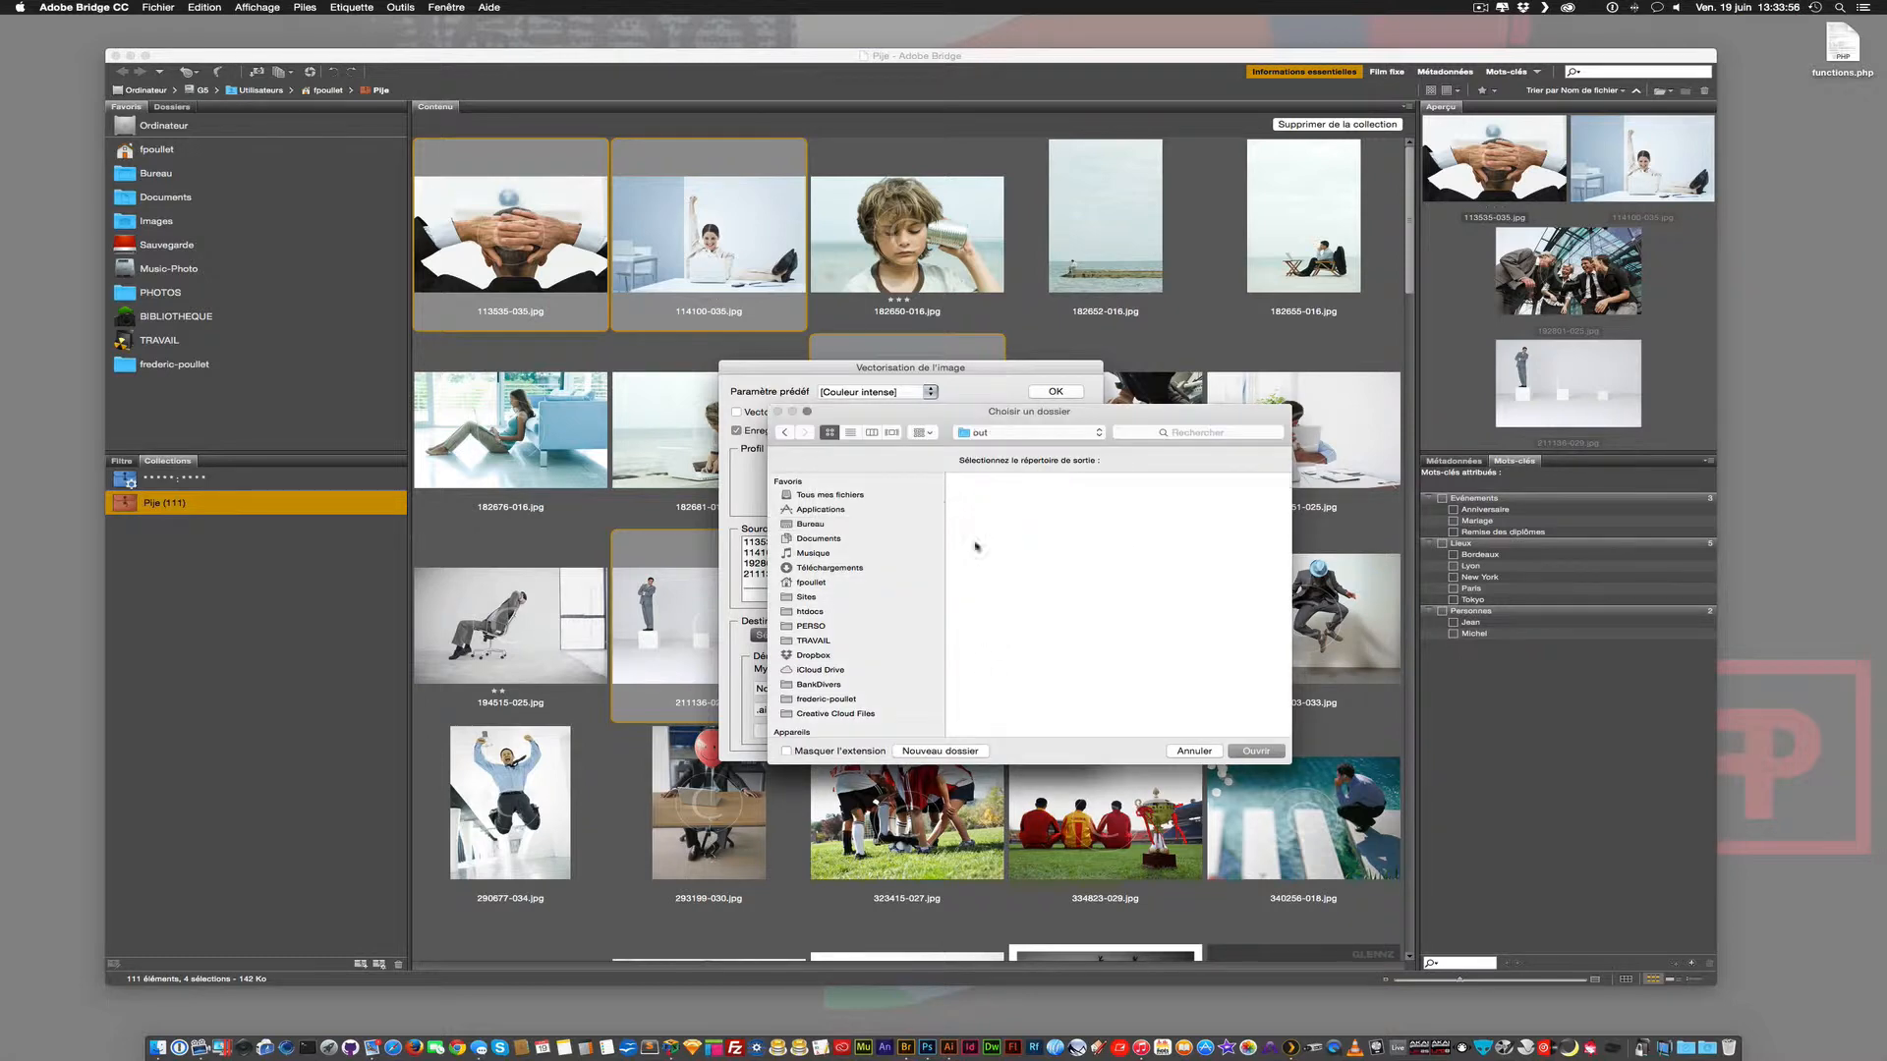
left_click(1258, 751)
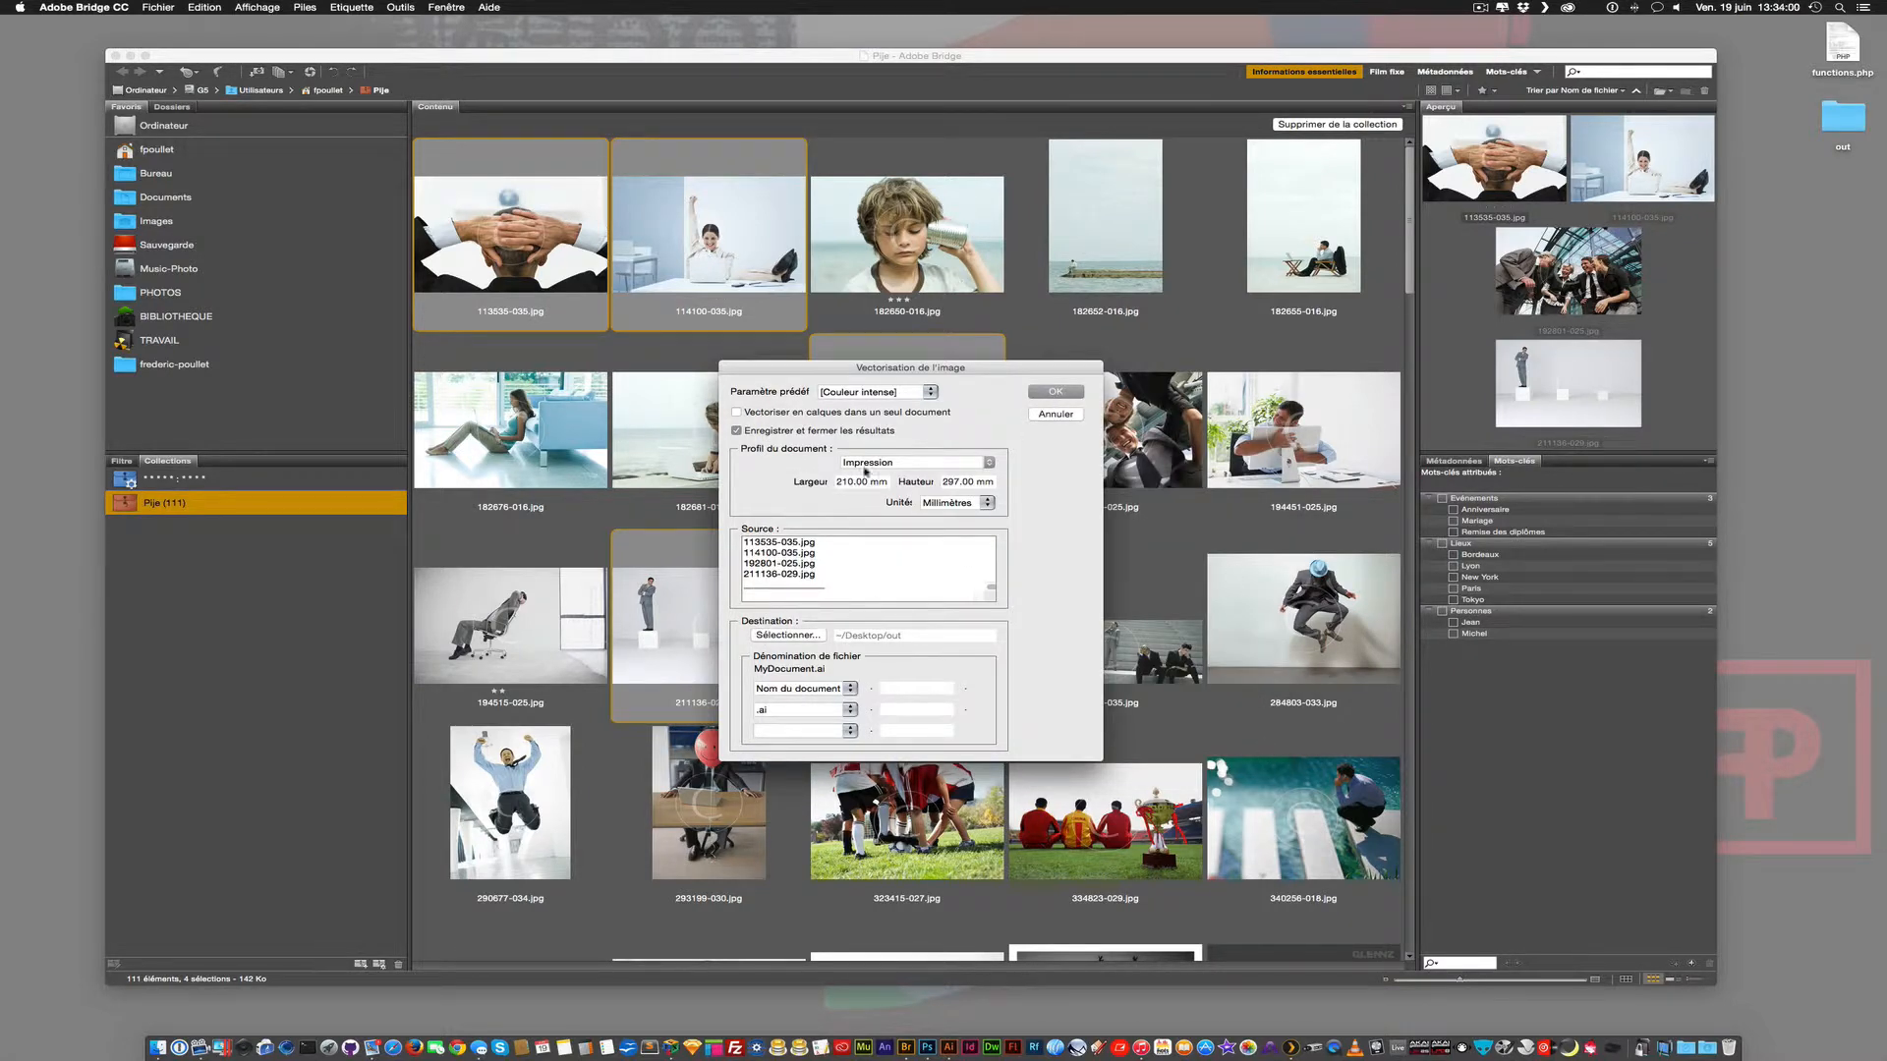
Set the document profile to Web and run the vectorisation of the four images.
left_click(888, 462)
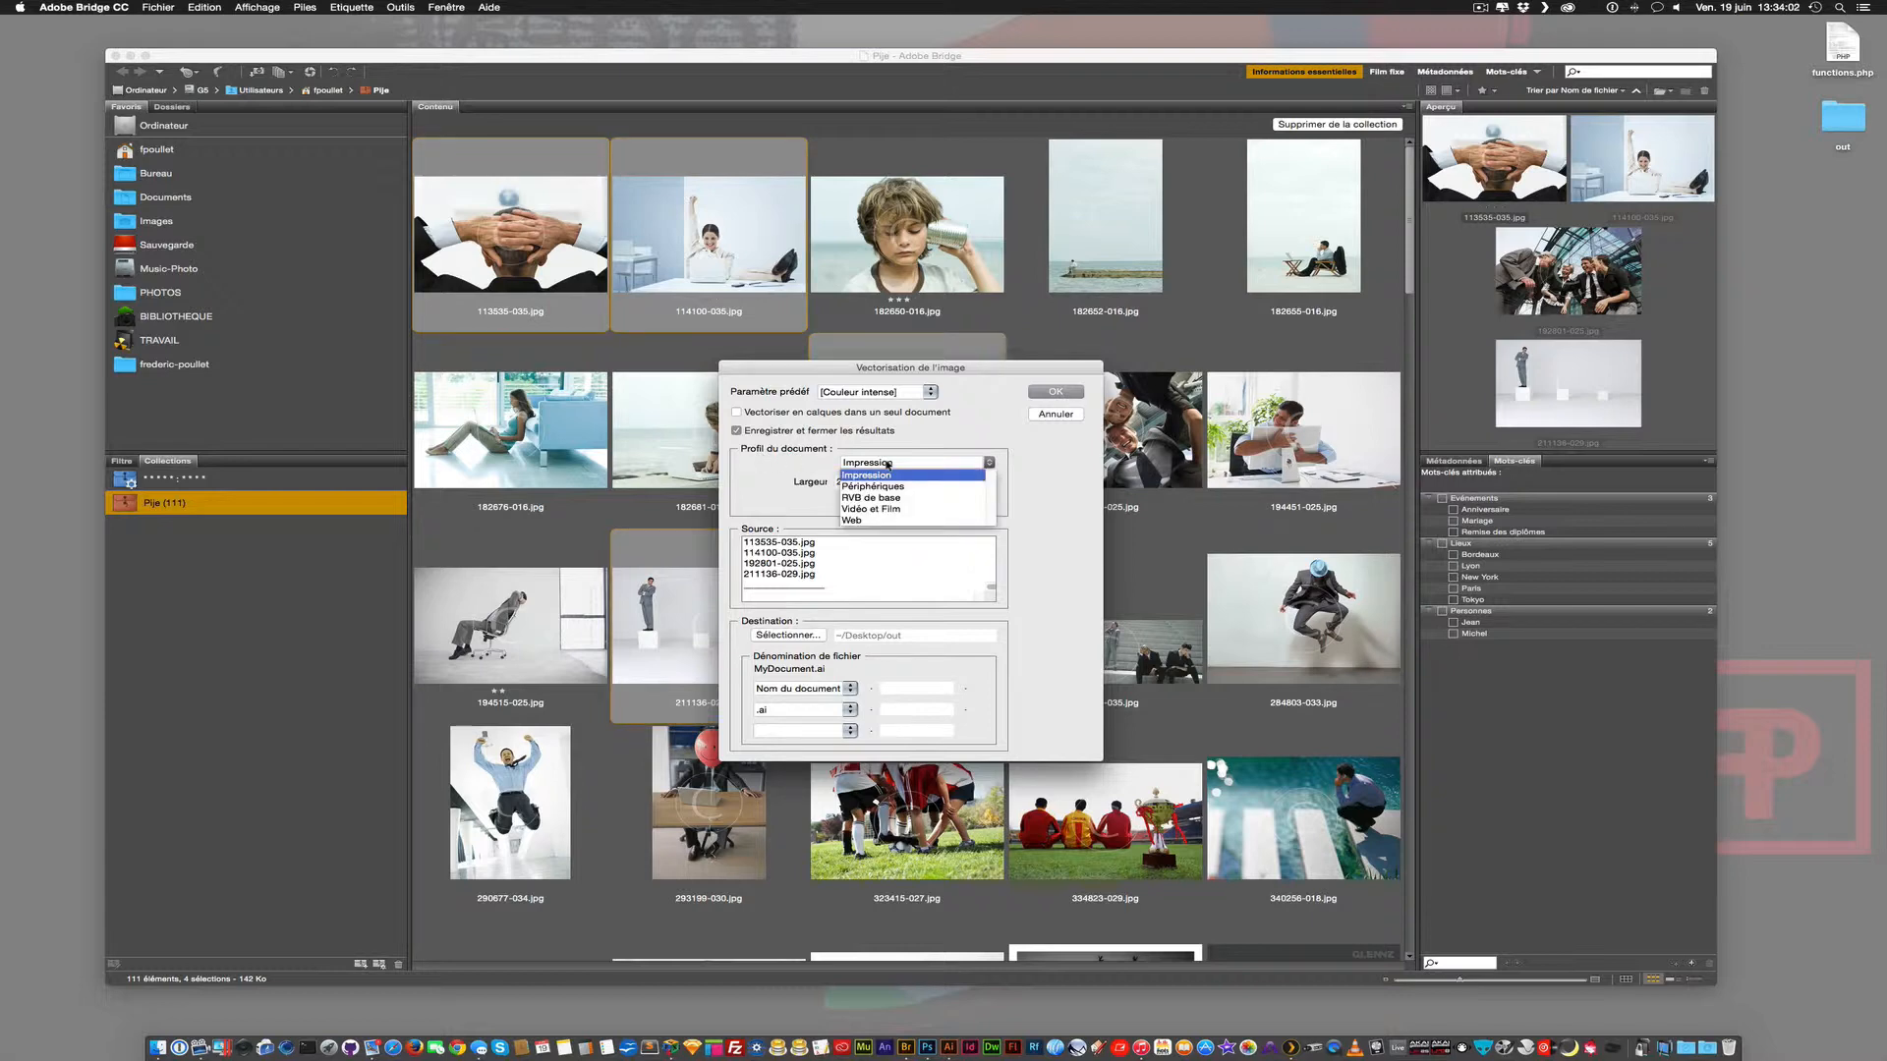
left_click(865, 520)
left_click(1045, 393)
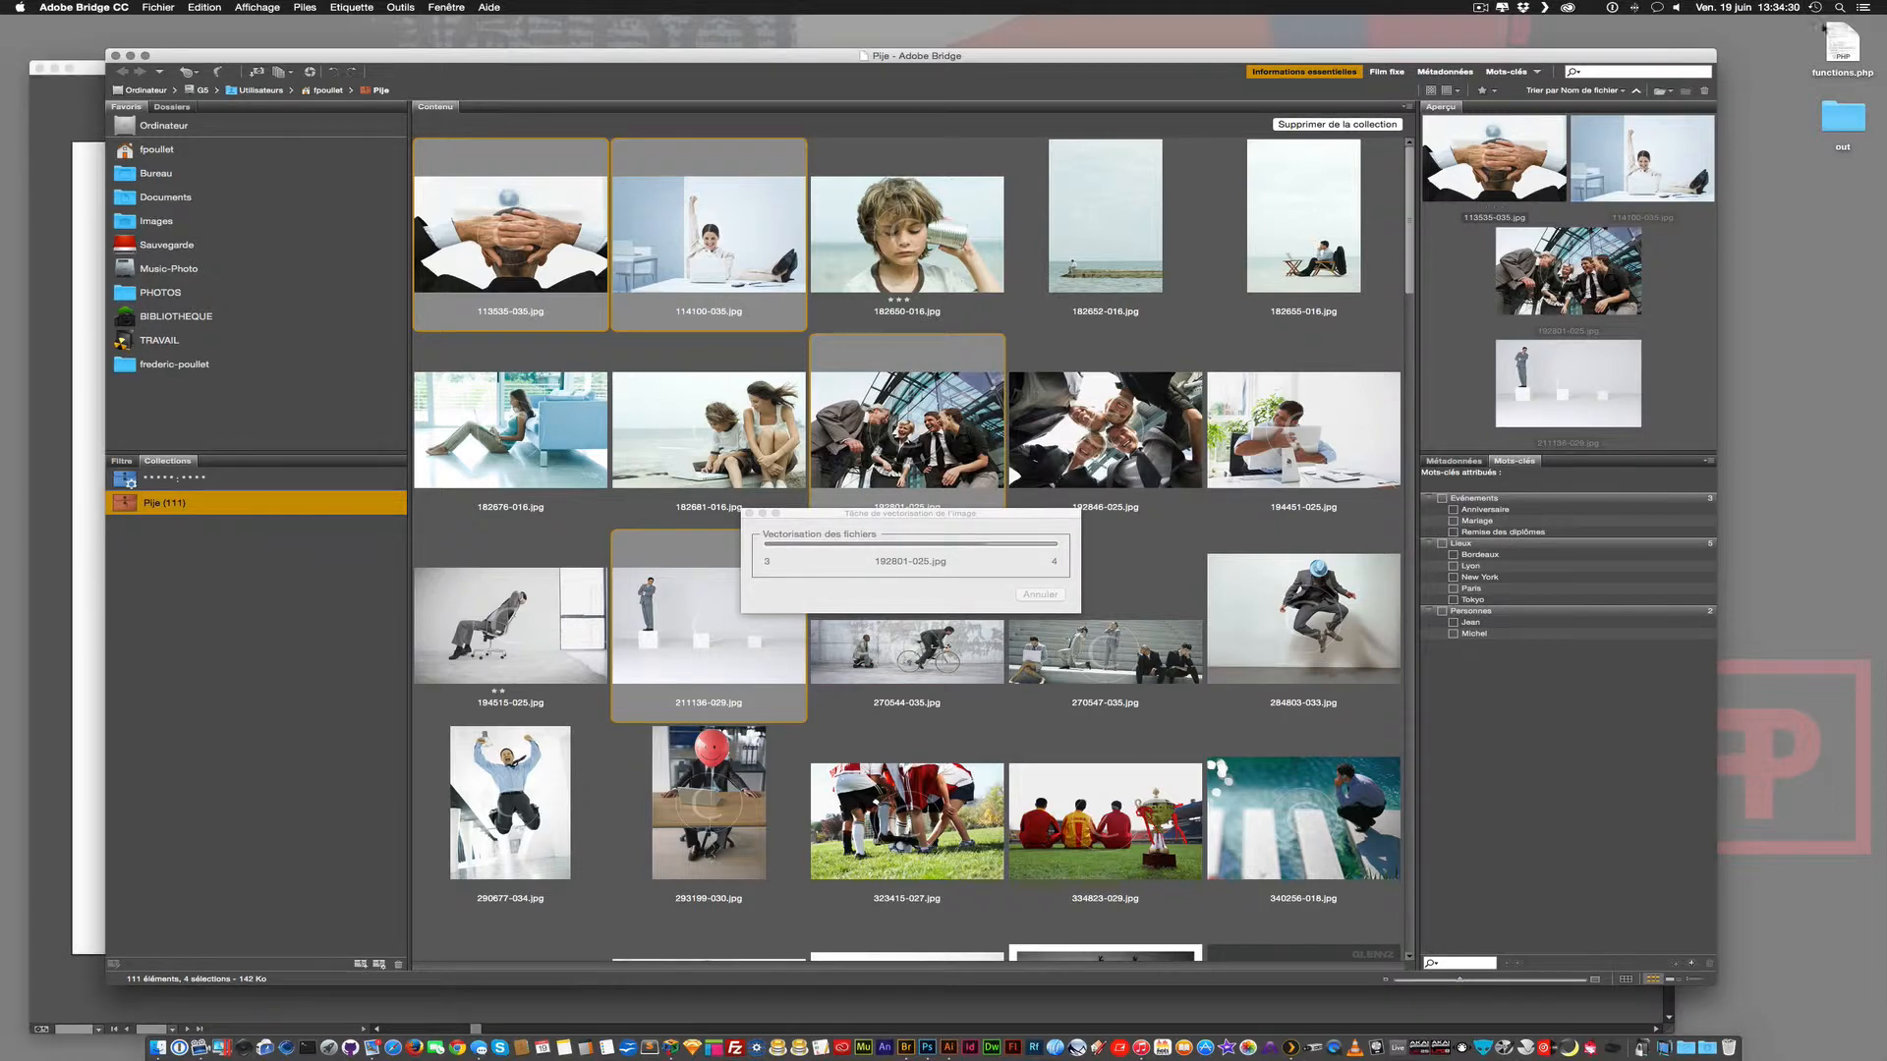
Open the desktop folder out in Finder and open all four generated .ai files in Illustrator.
double_click(1848, 118)
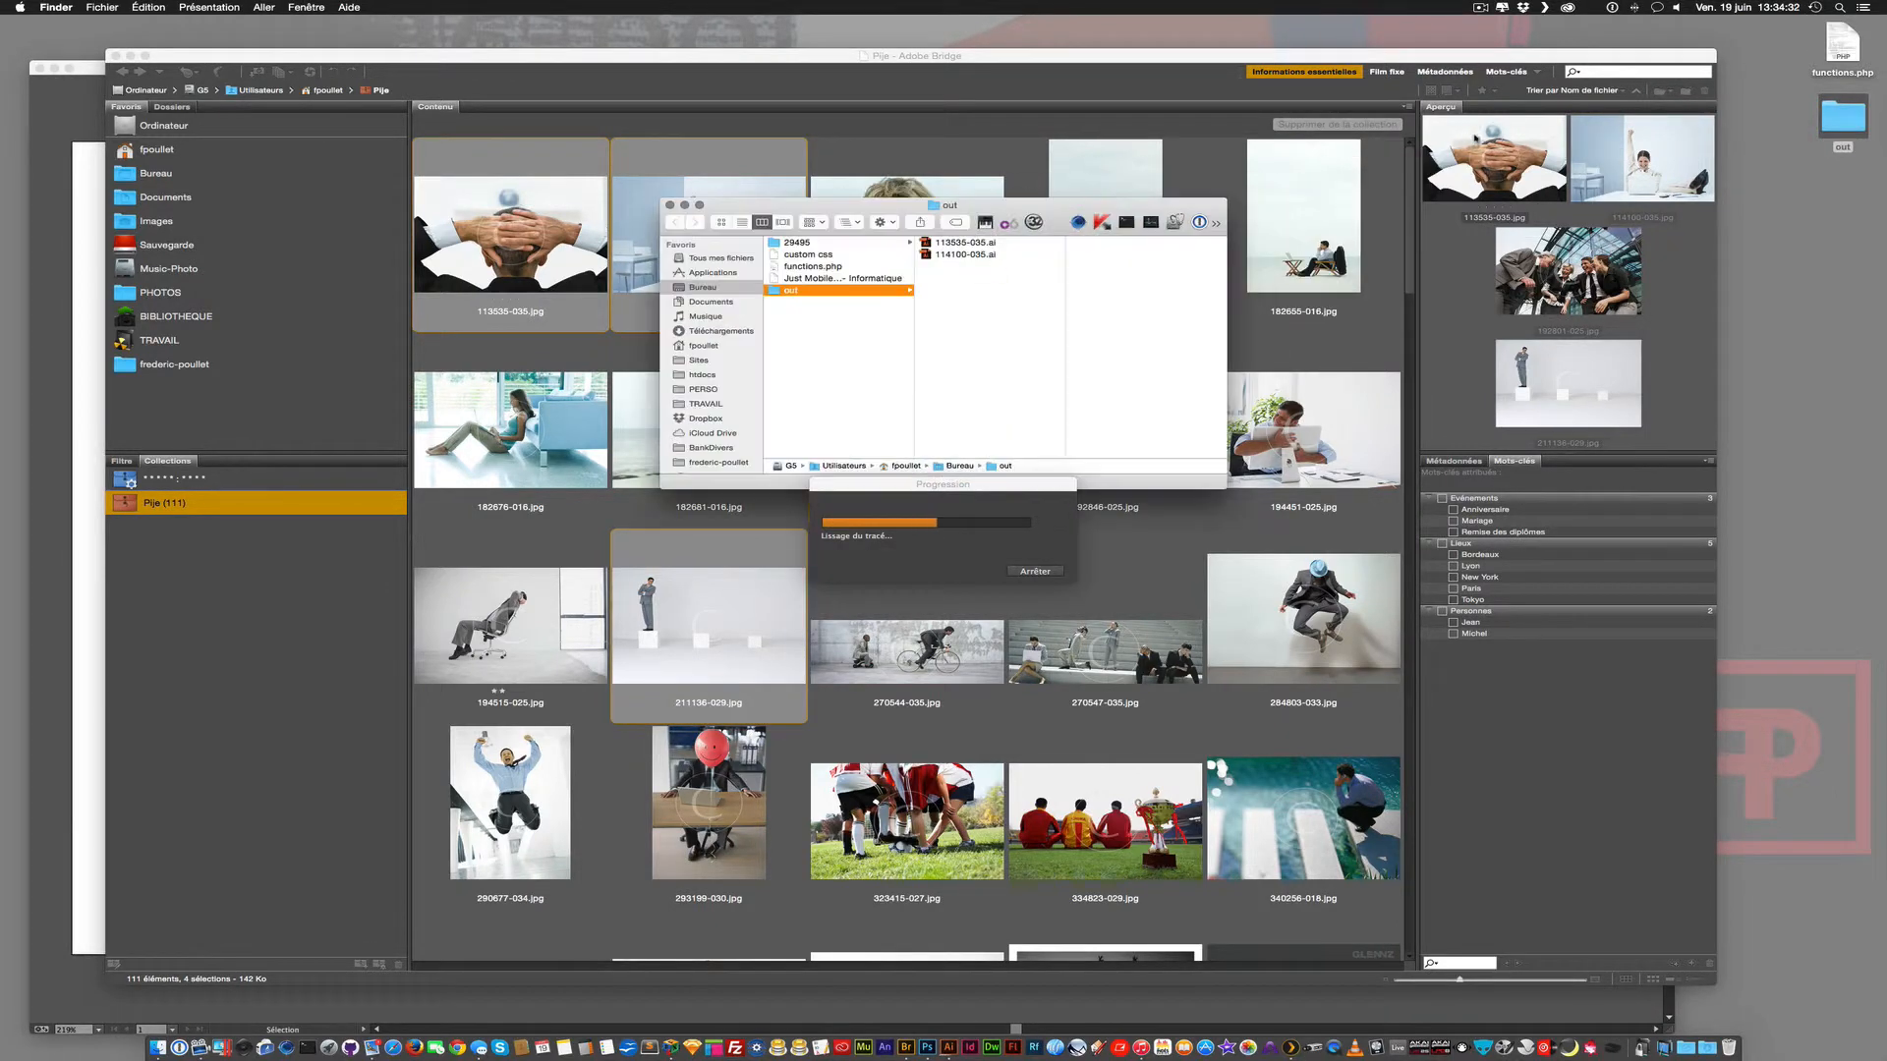
left_click_drag(1081, 204, 1346, 313)
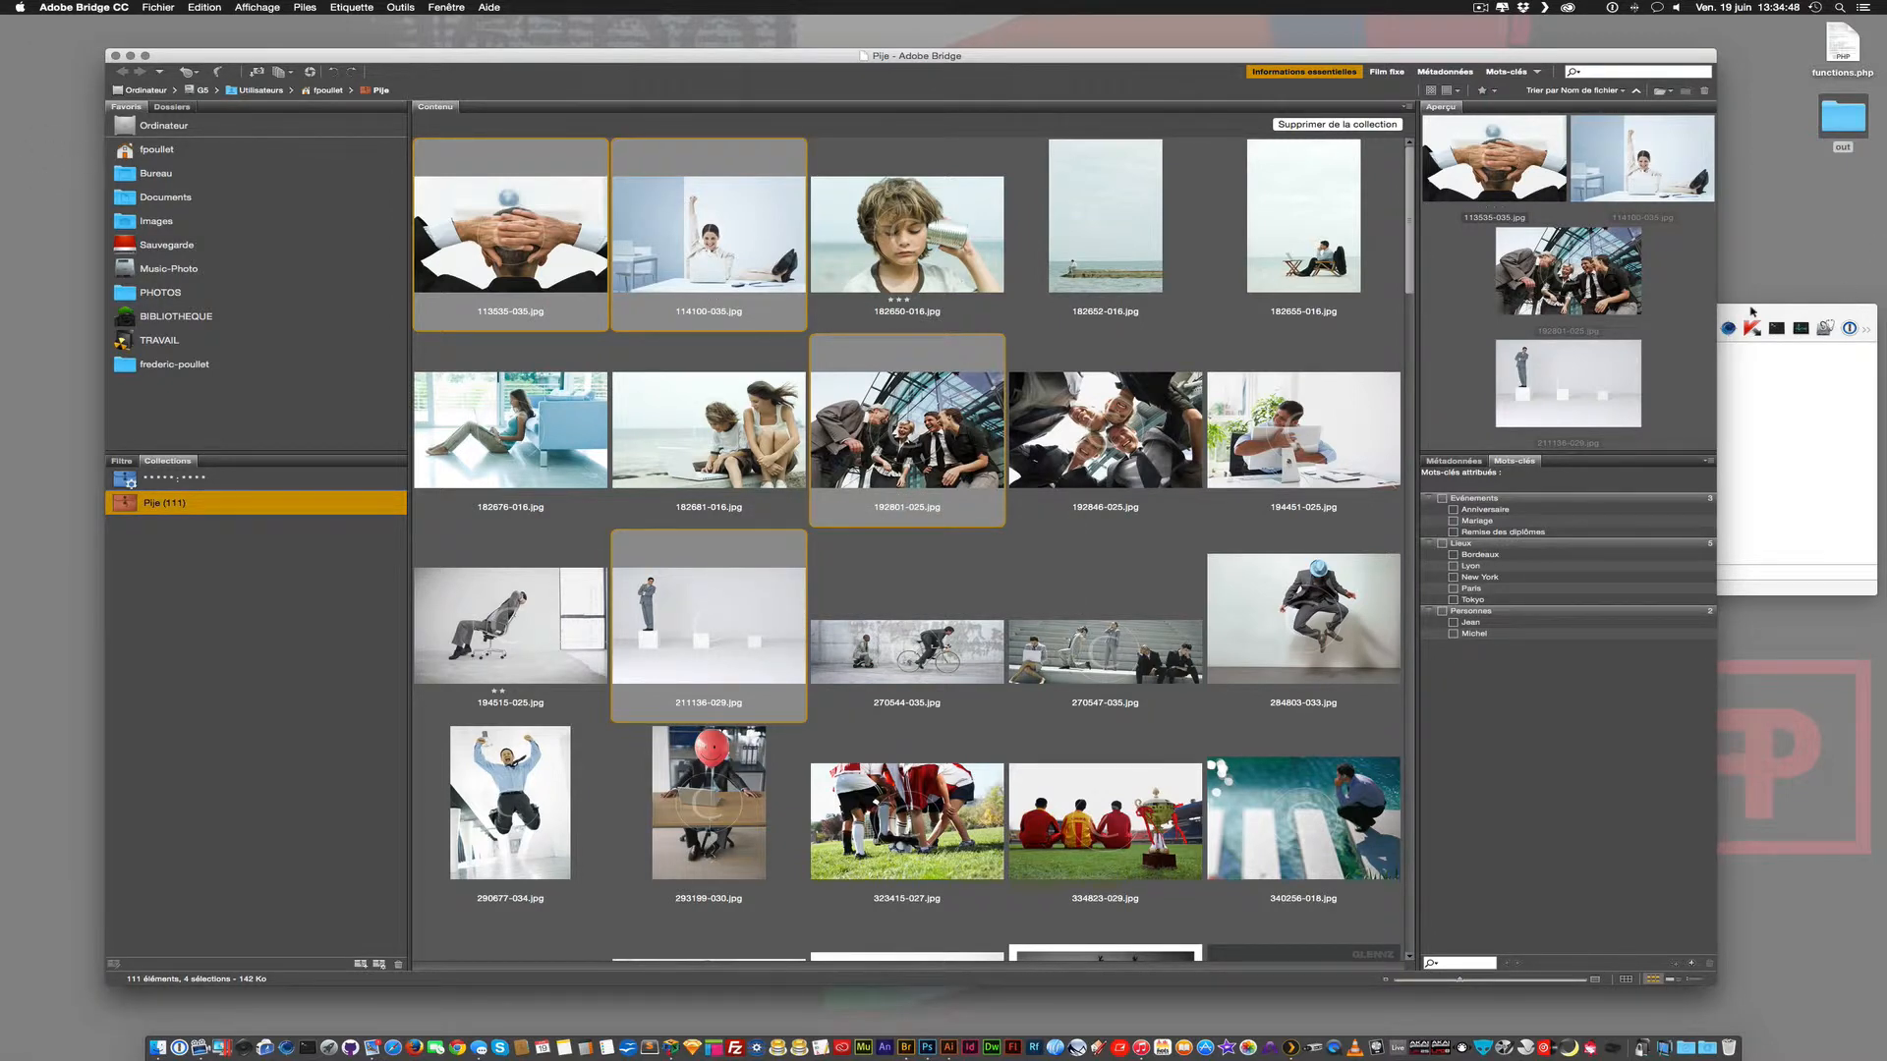
left_click(1751, 313)
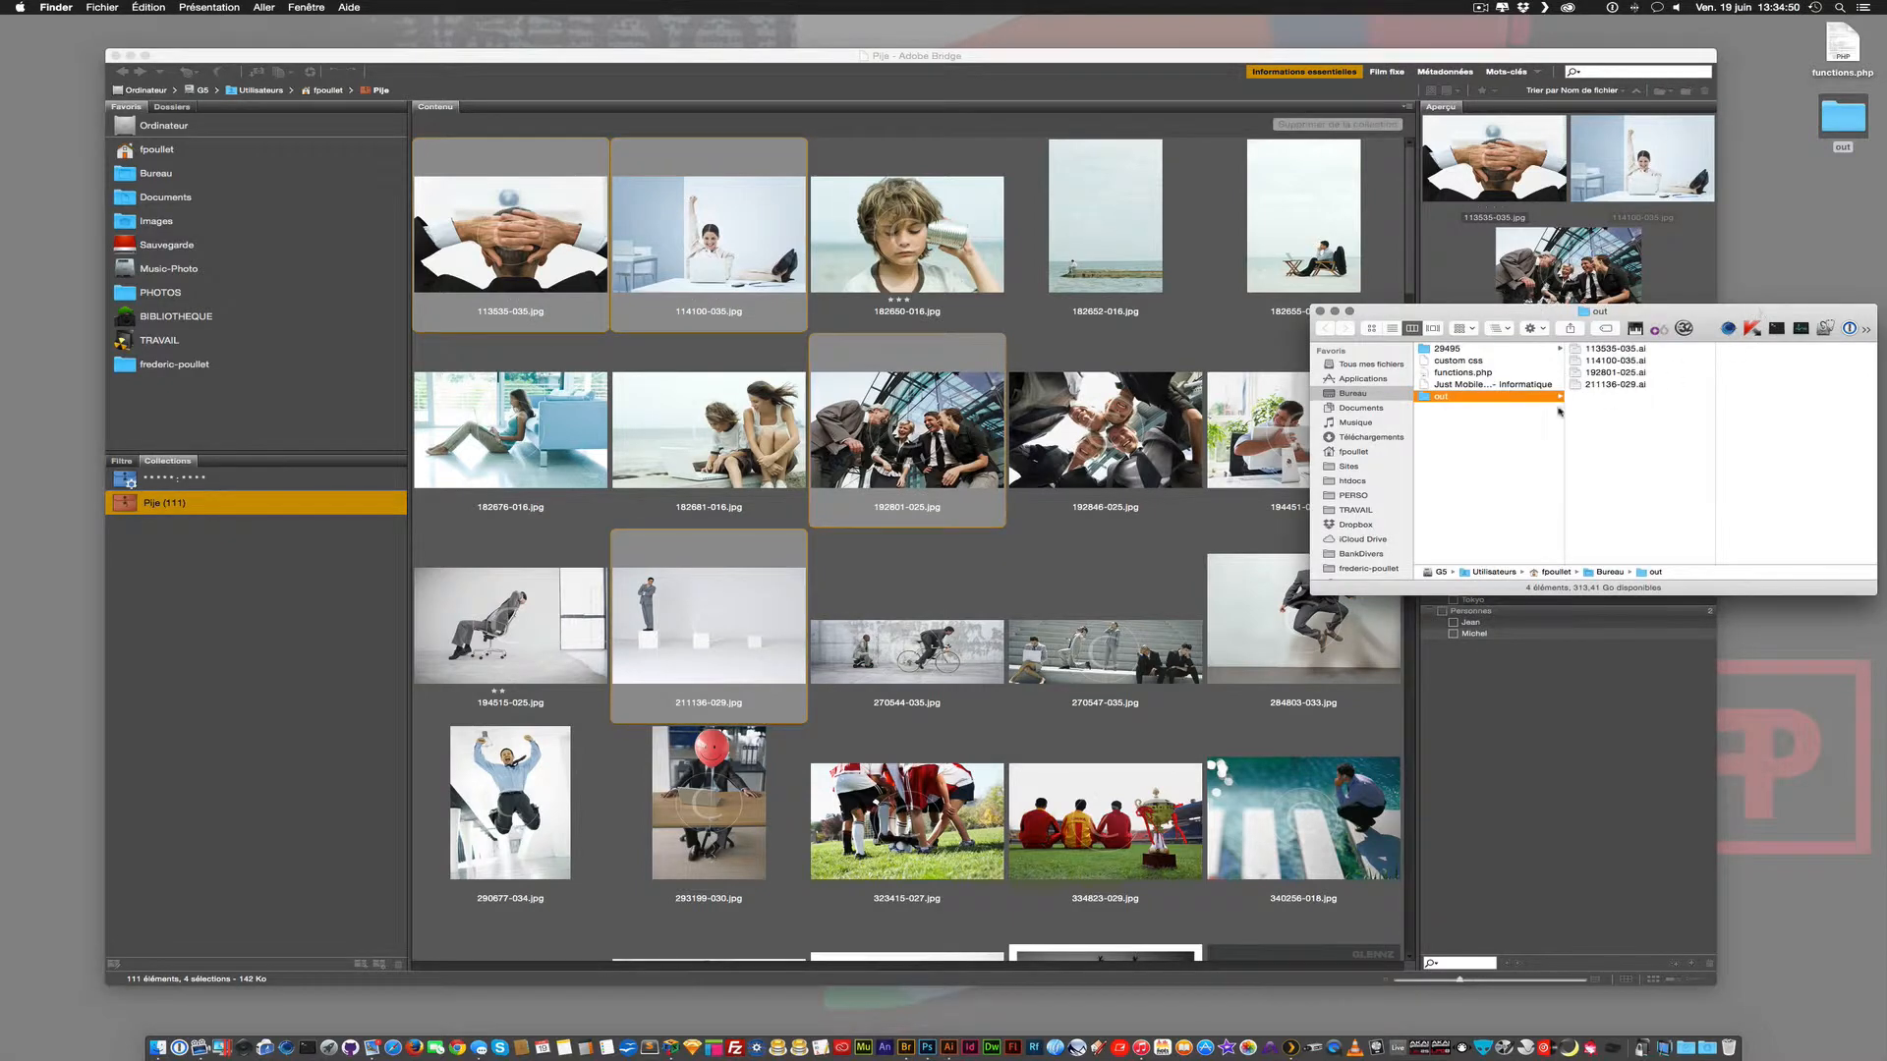
left_click_drag(1606, 401, 1574, 346)
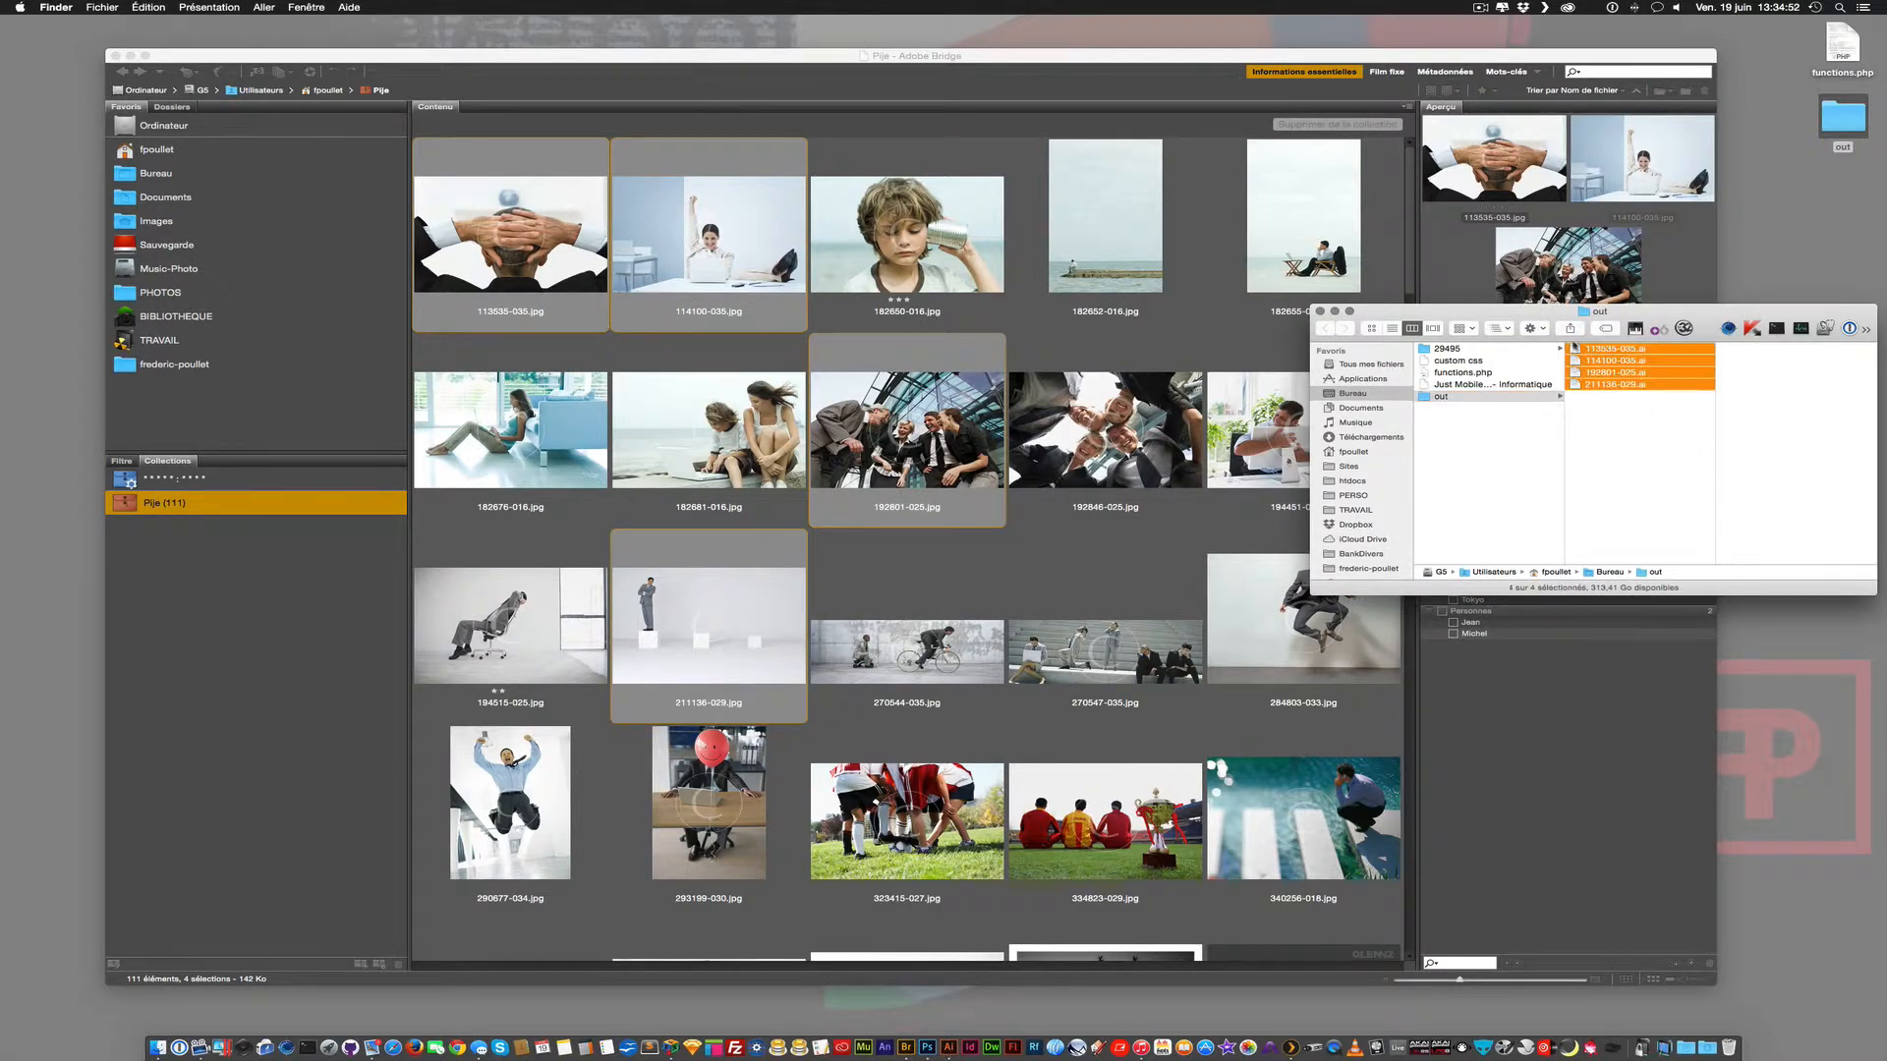
key("super+o")
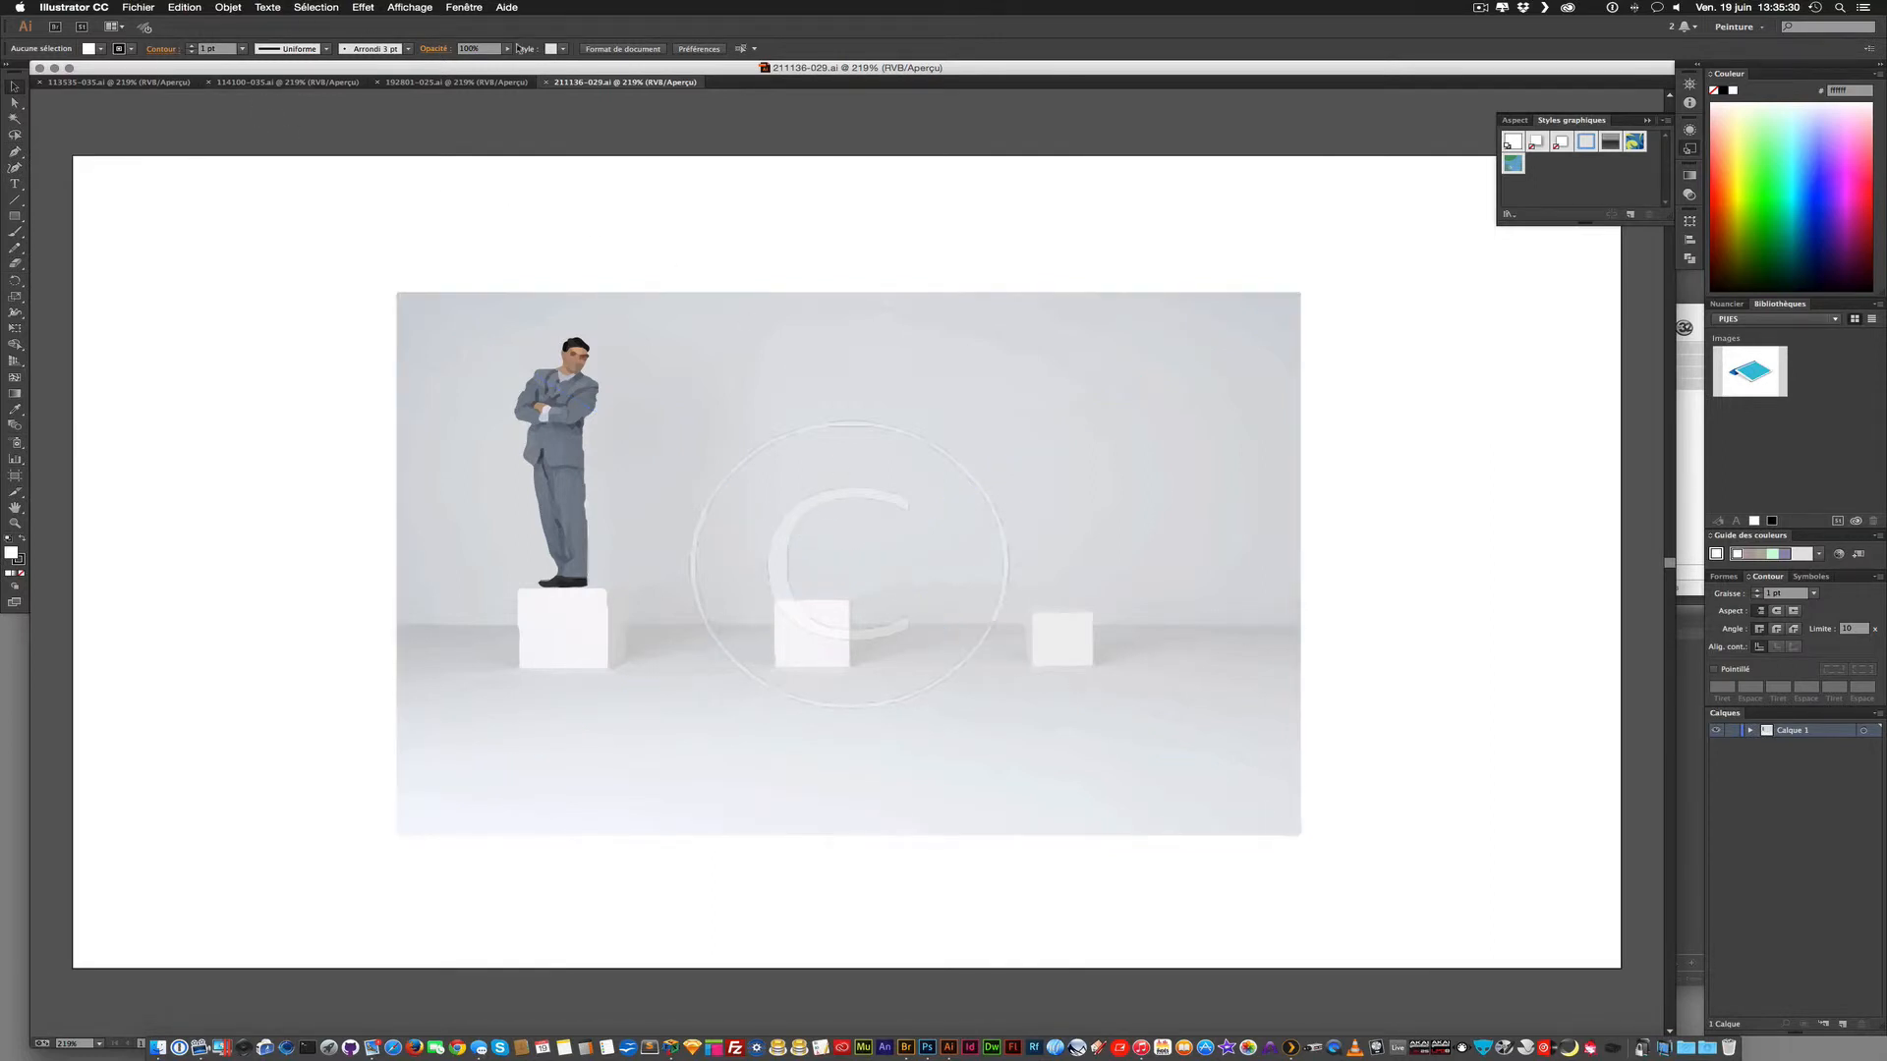
Examine the image tracing settings of the vectorised picture in 211136-029.ai.
left_click(666, 383)
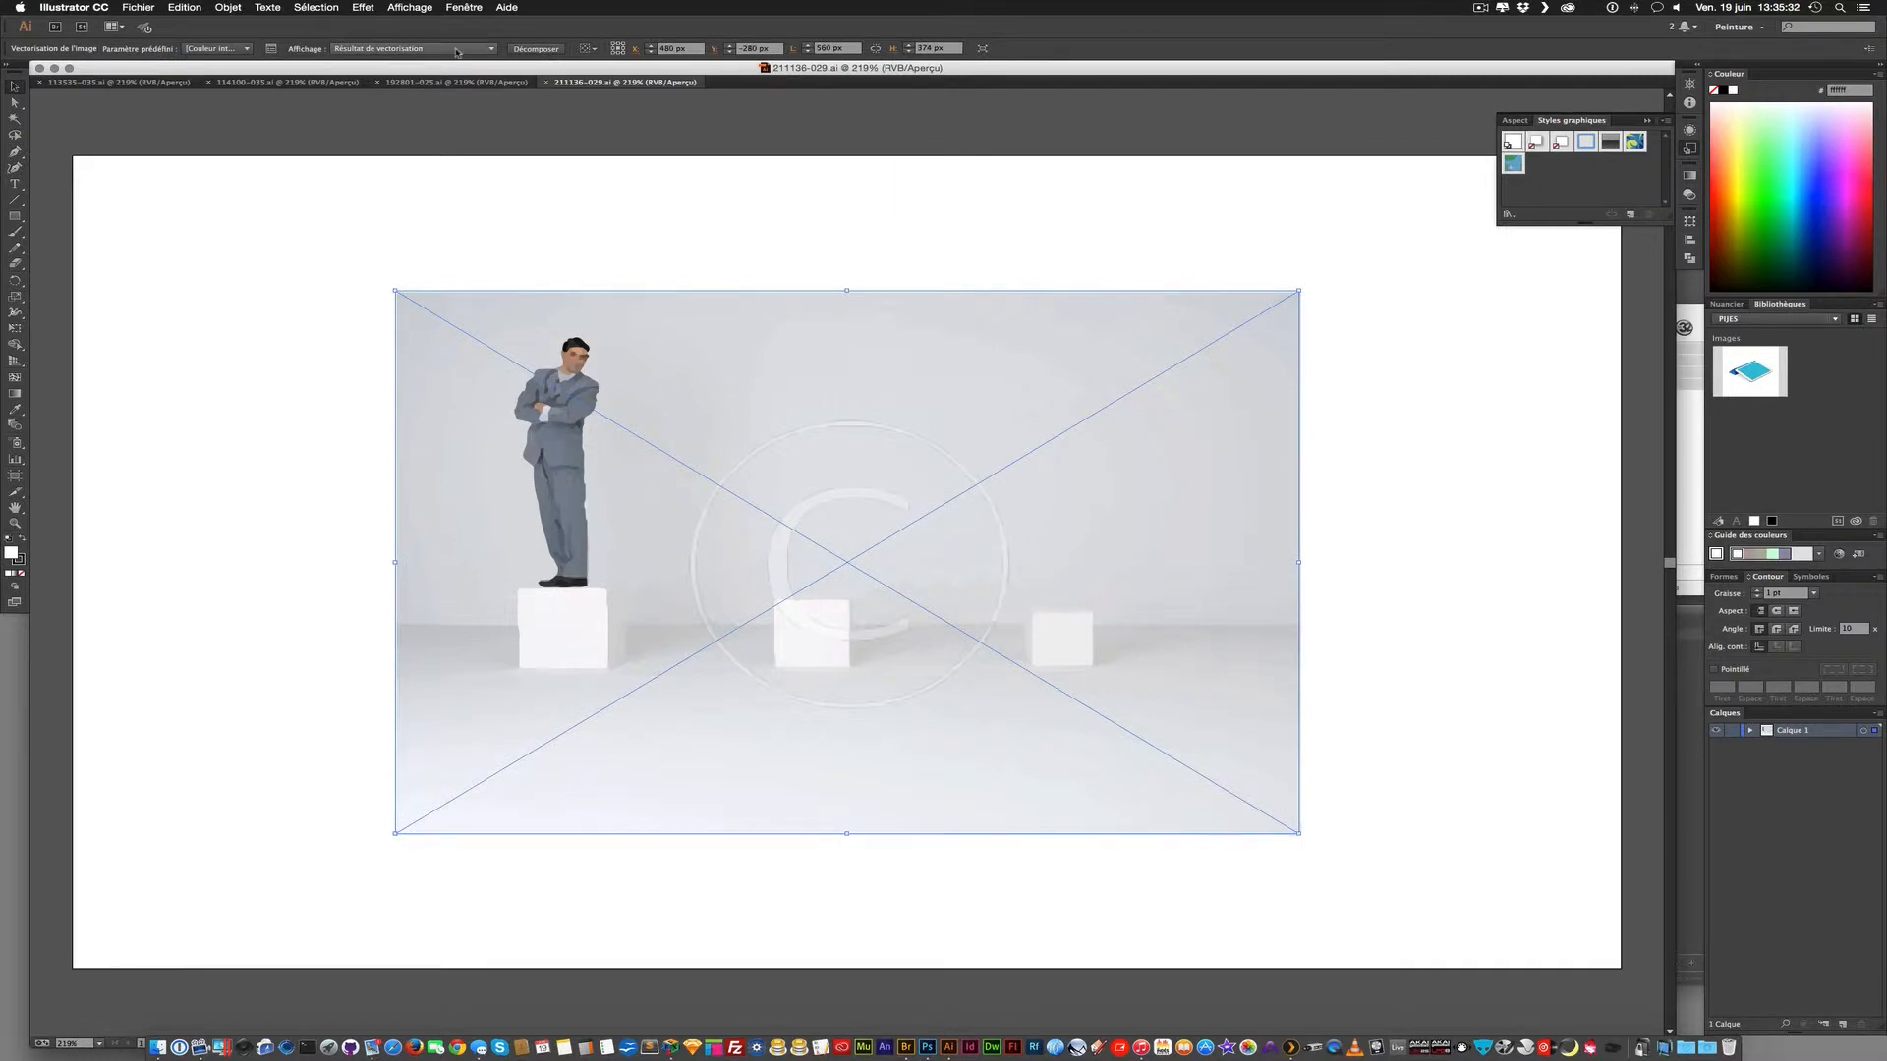
left_click(271, 50)
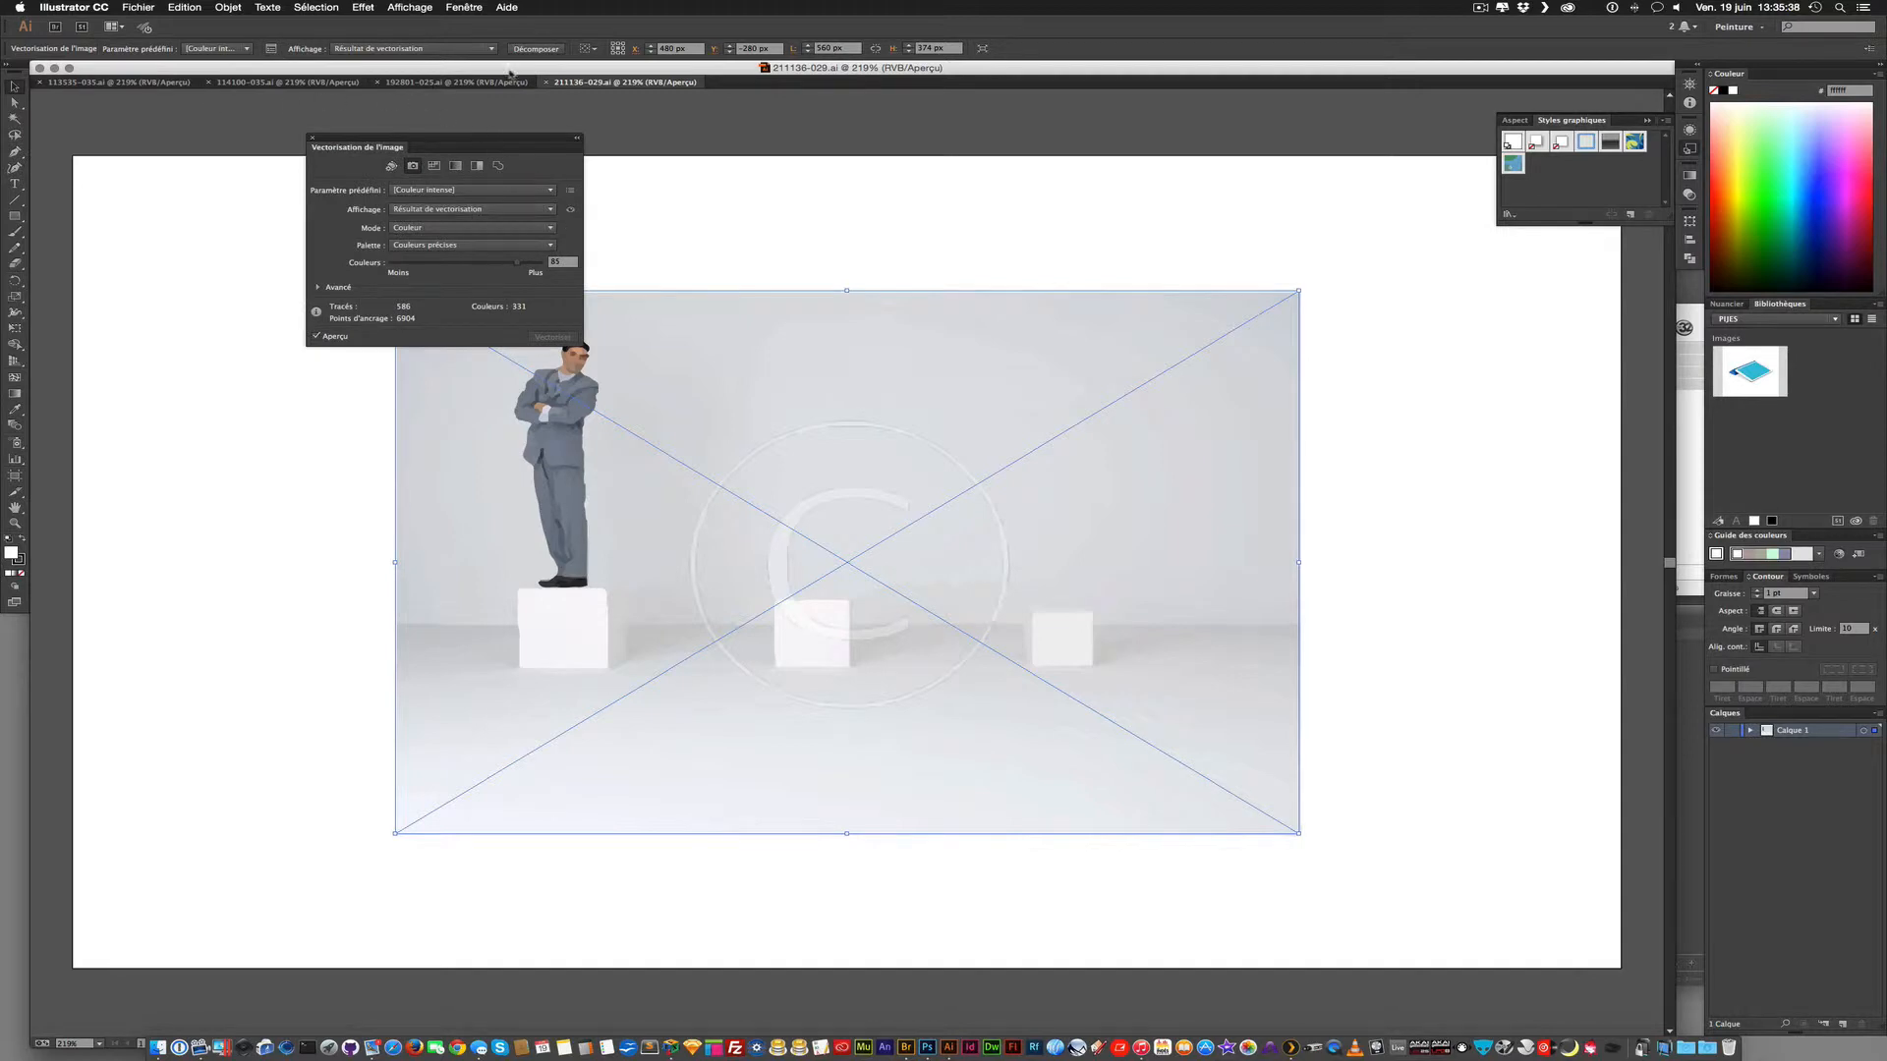
Close all four vectorised documents in Illustrator.
key("super+w")
key("super+w")
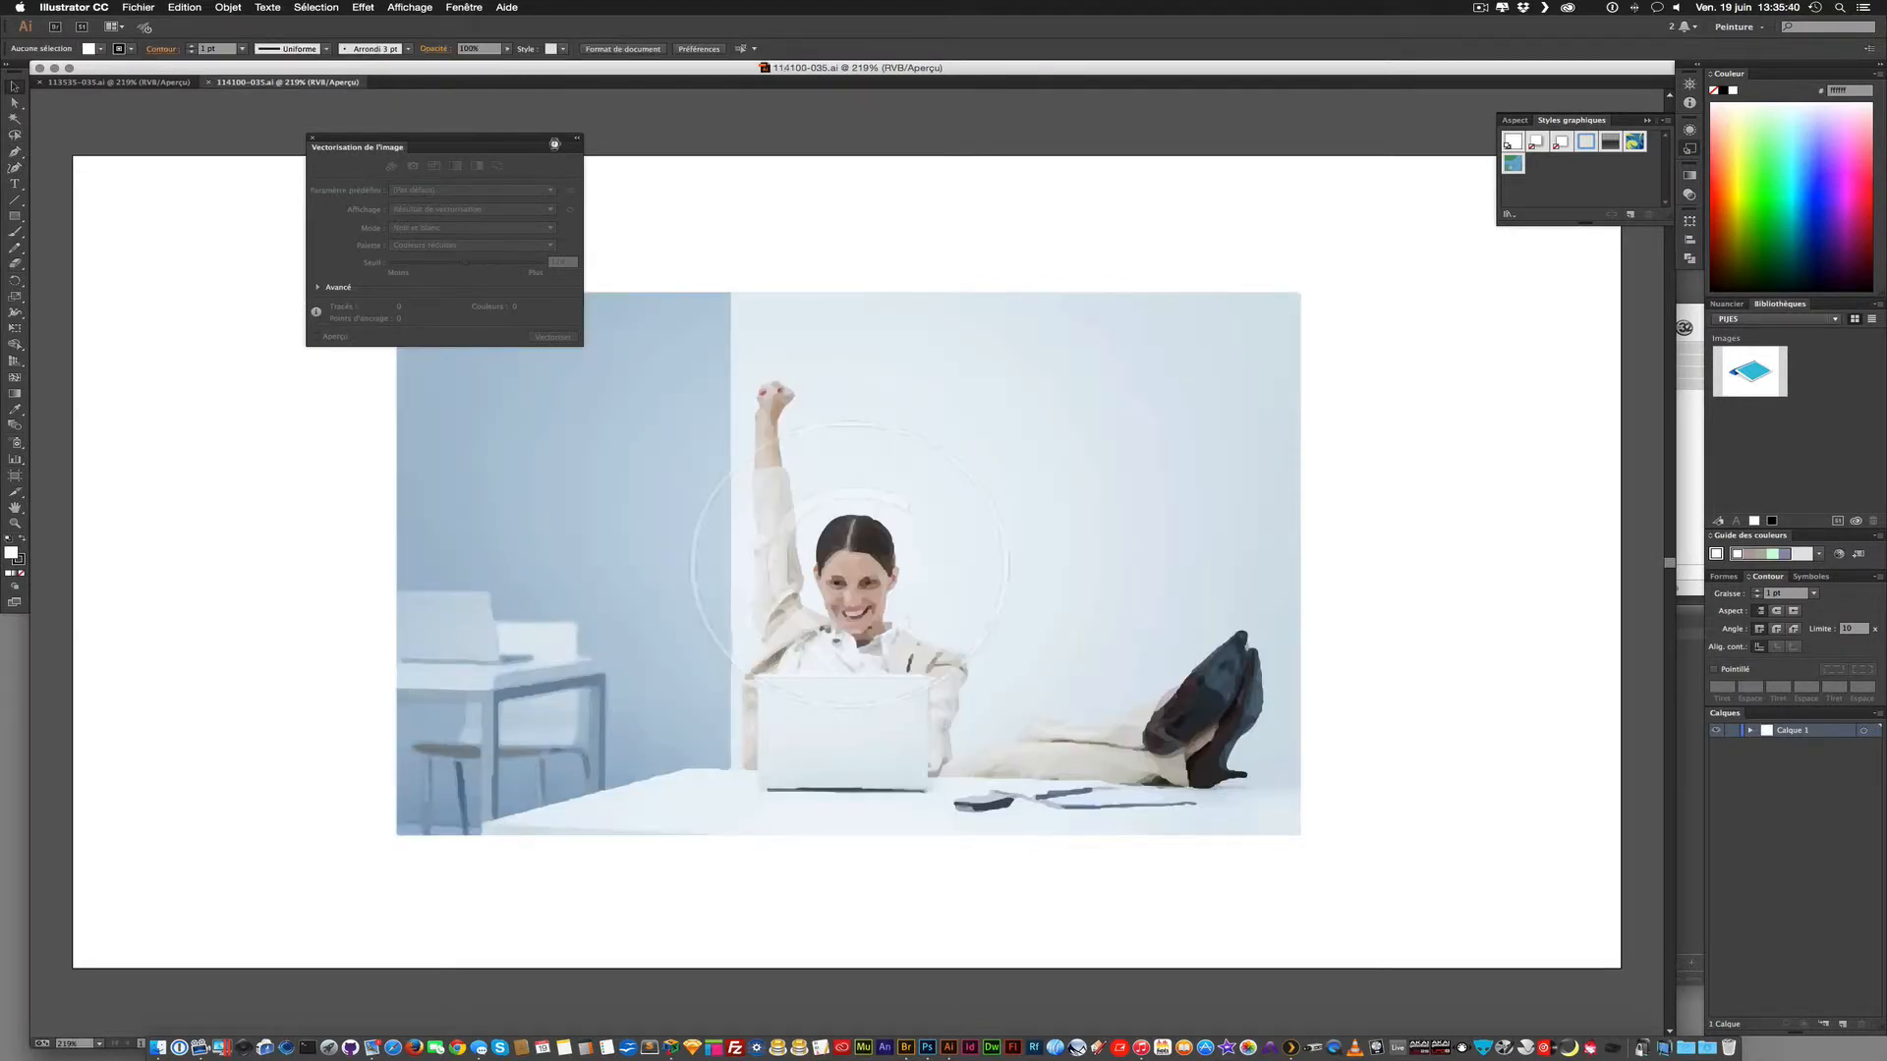
key("super+w")
key("super+w")
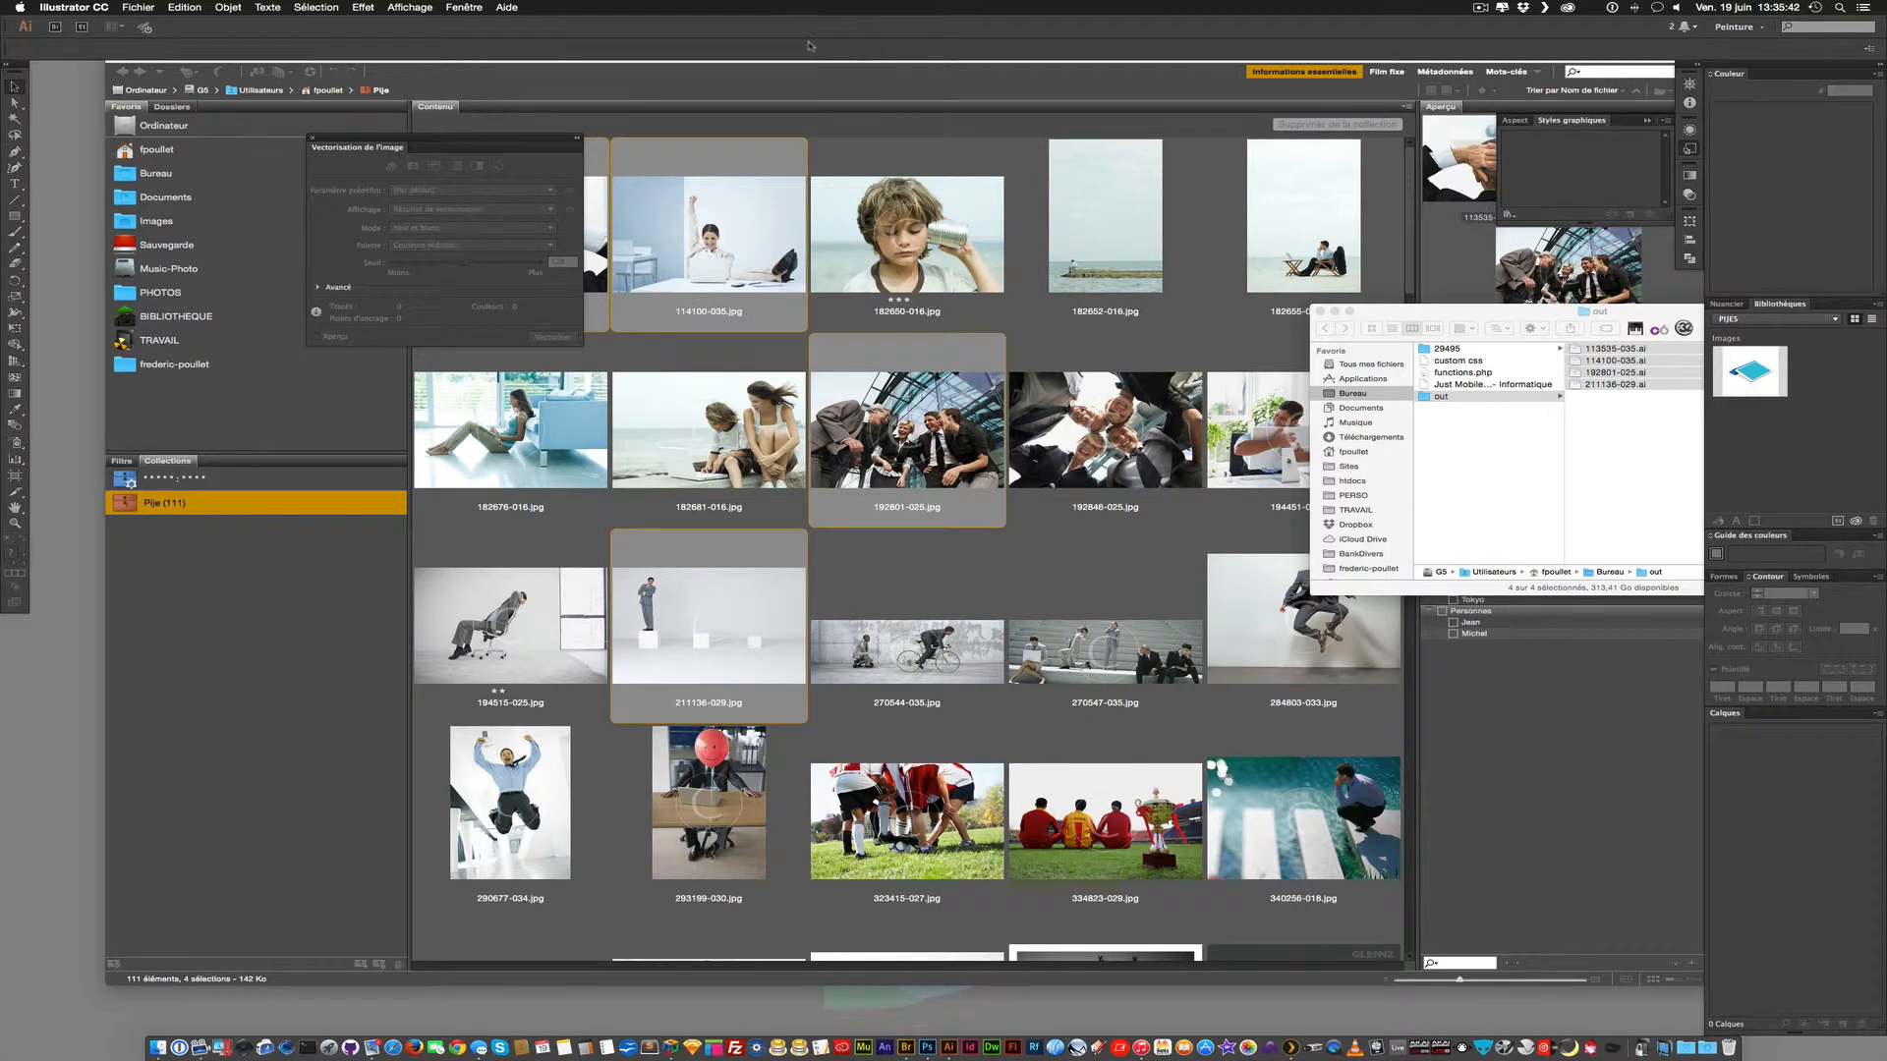
Return to Bridge, open Illustrator's image vectorisation for the four selected images and choose the Silhouettes preset.
left_click(805, 93)
left_click(400, 7)
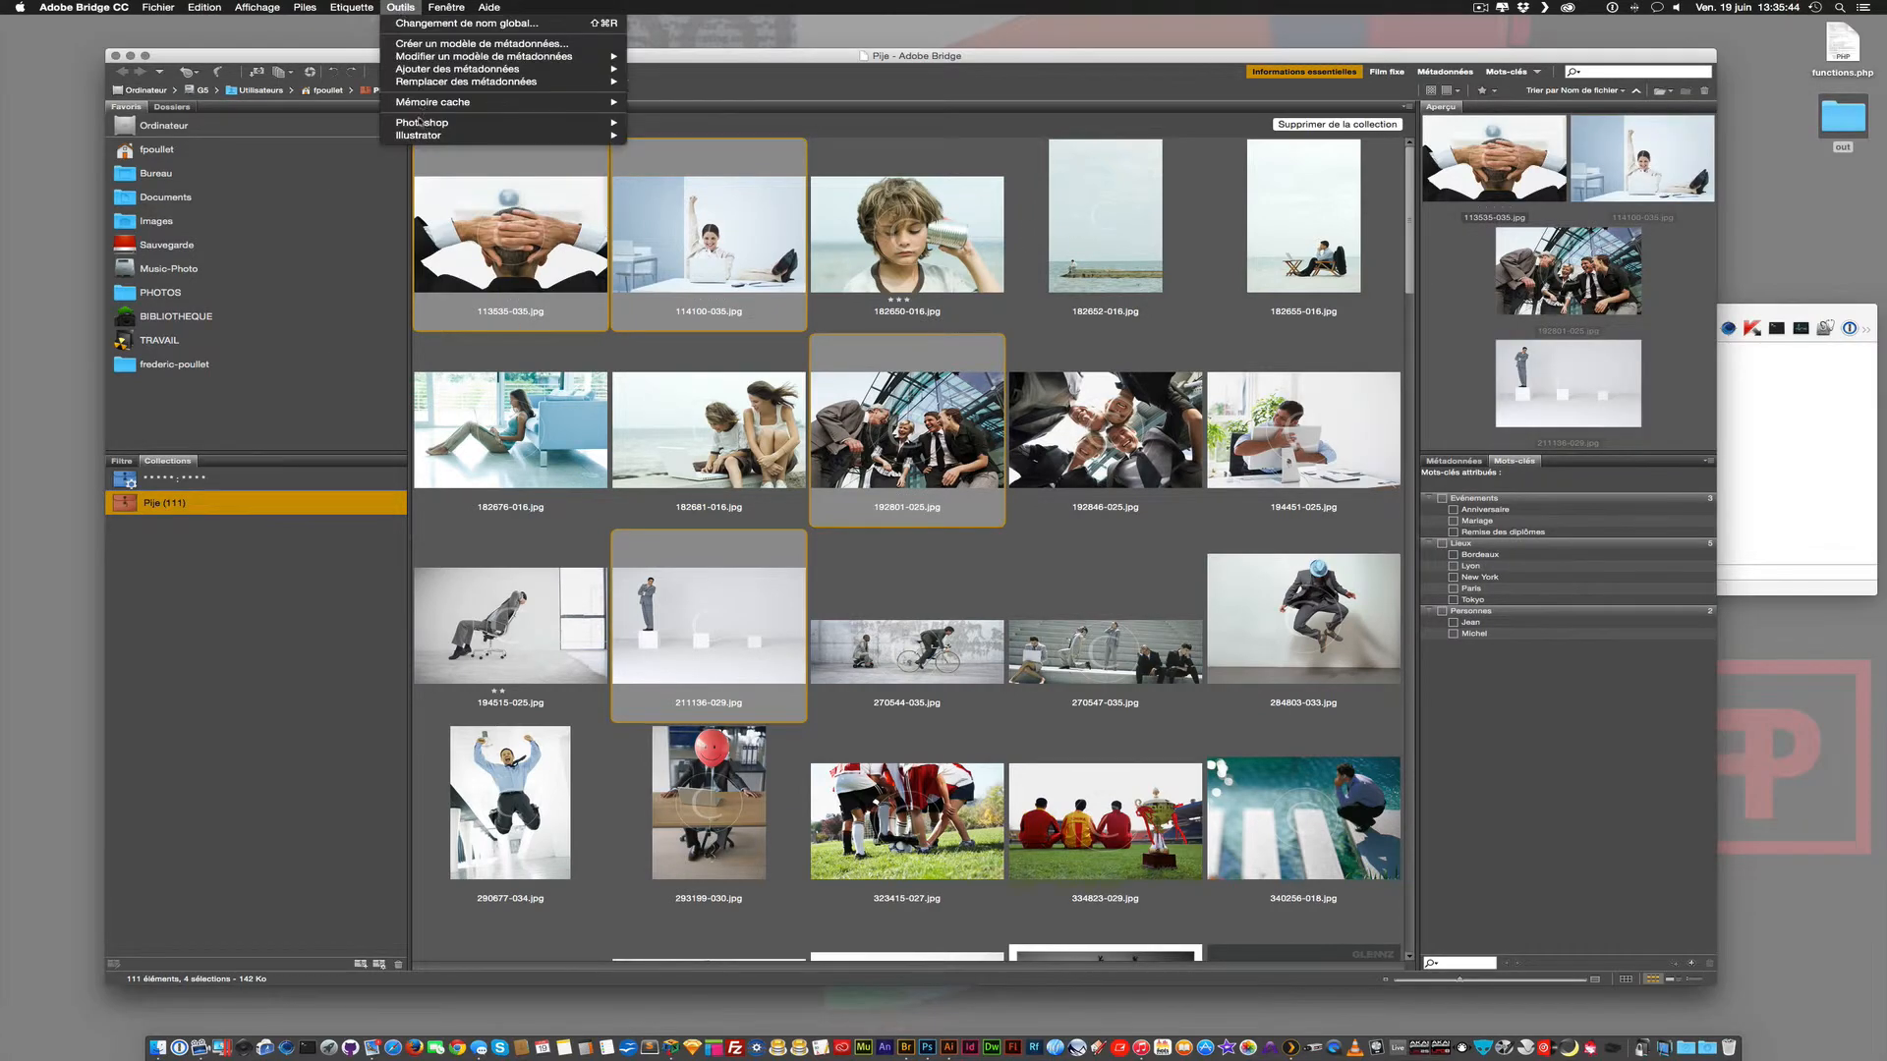
mouse_move(420, 134)
left_click(695, 138)
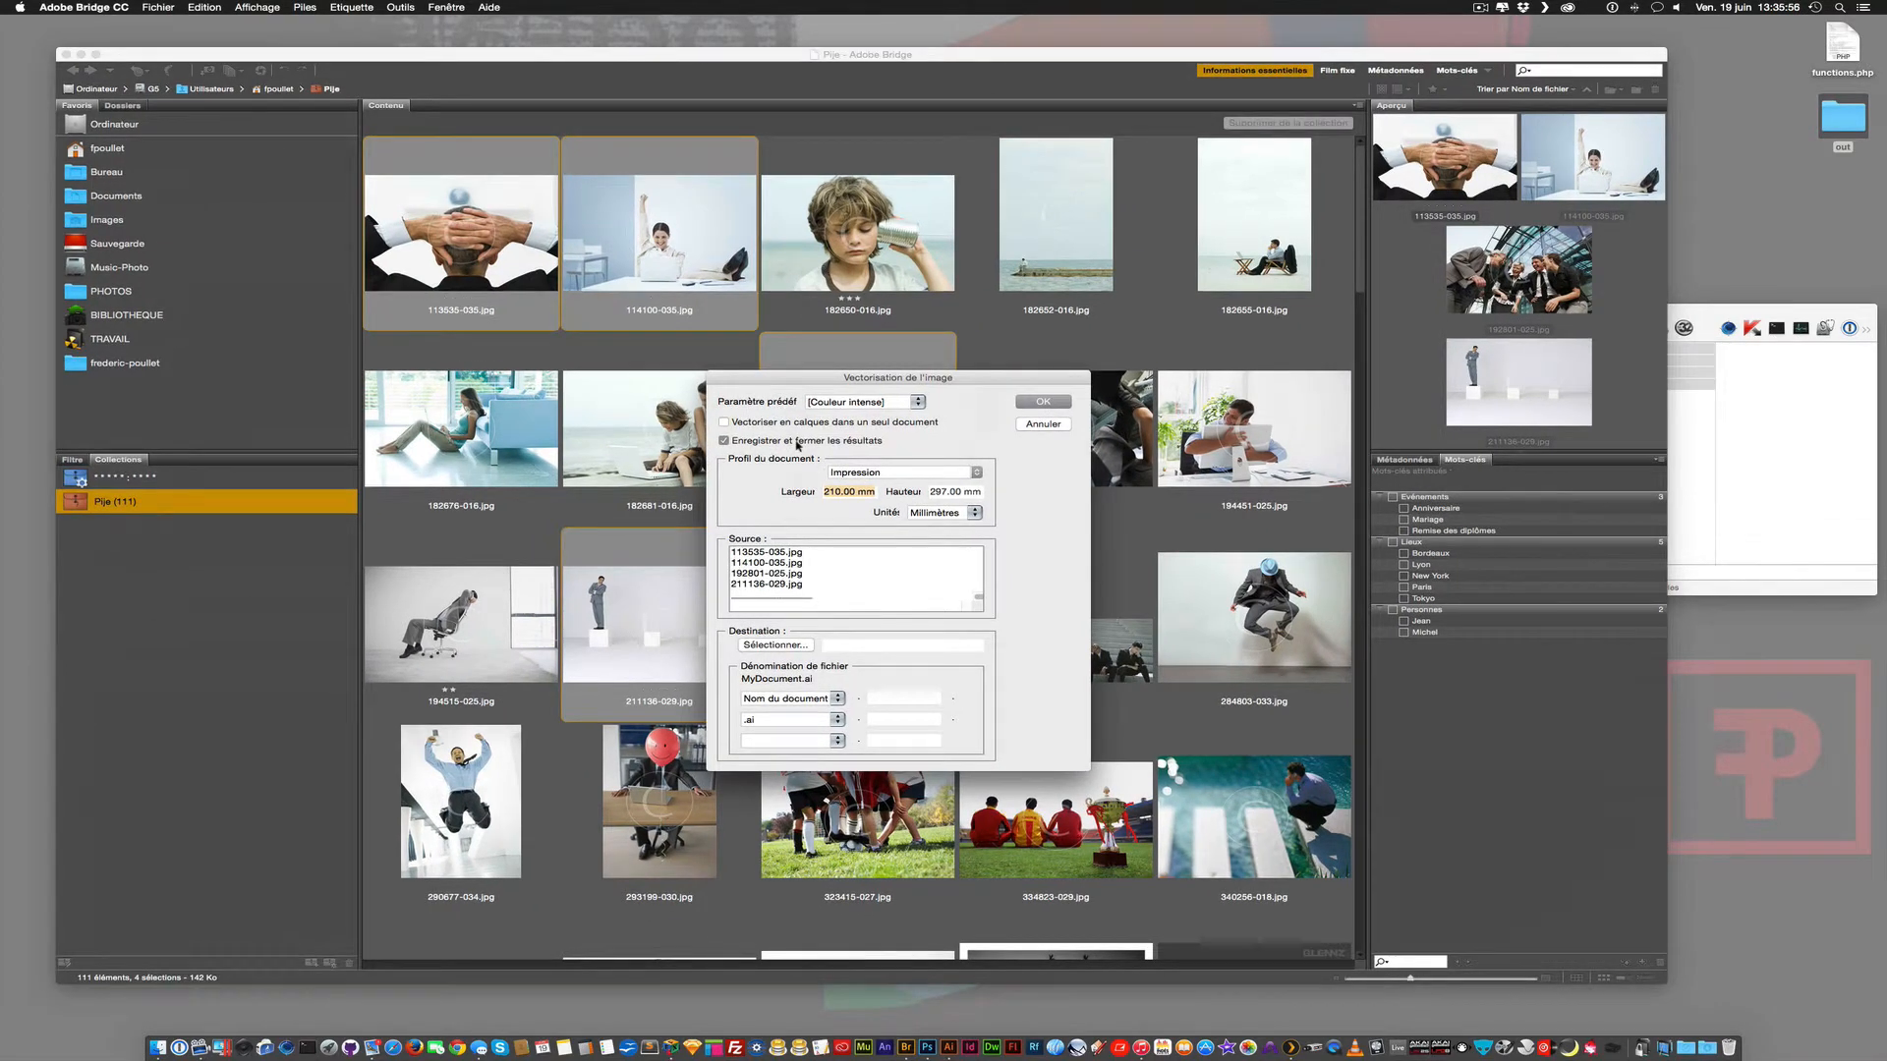
left_click(821, 404)
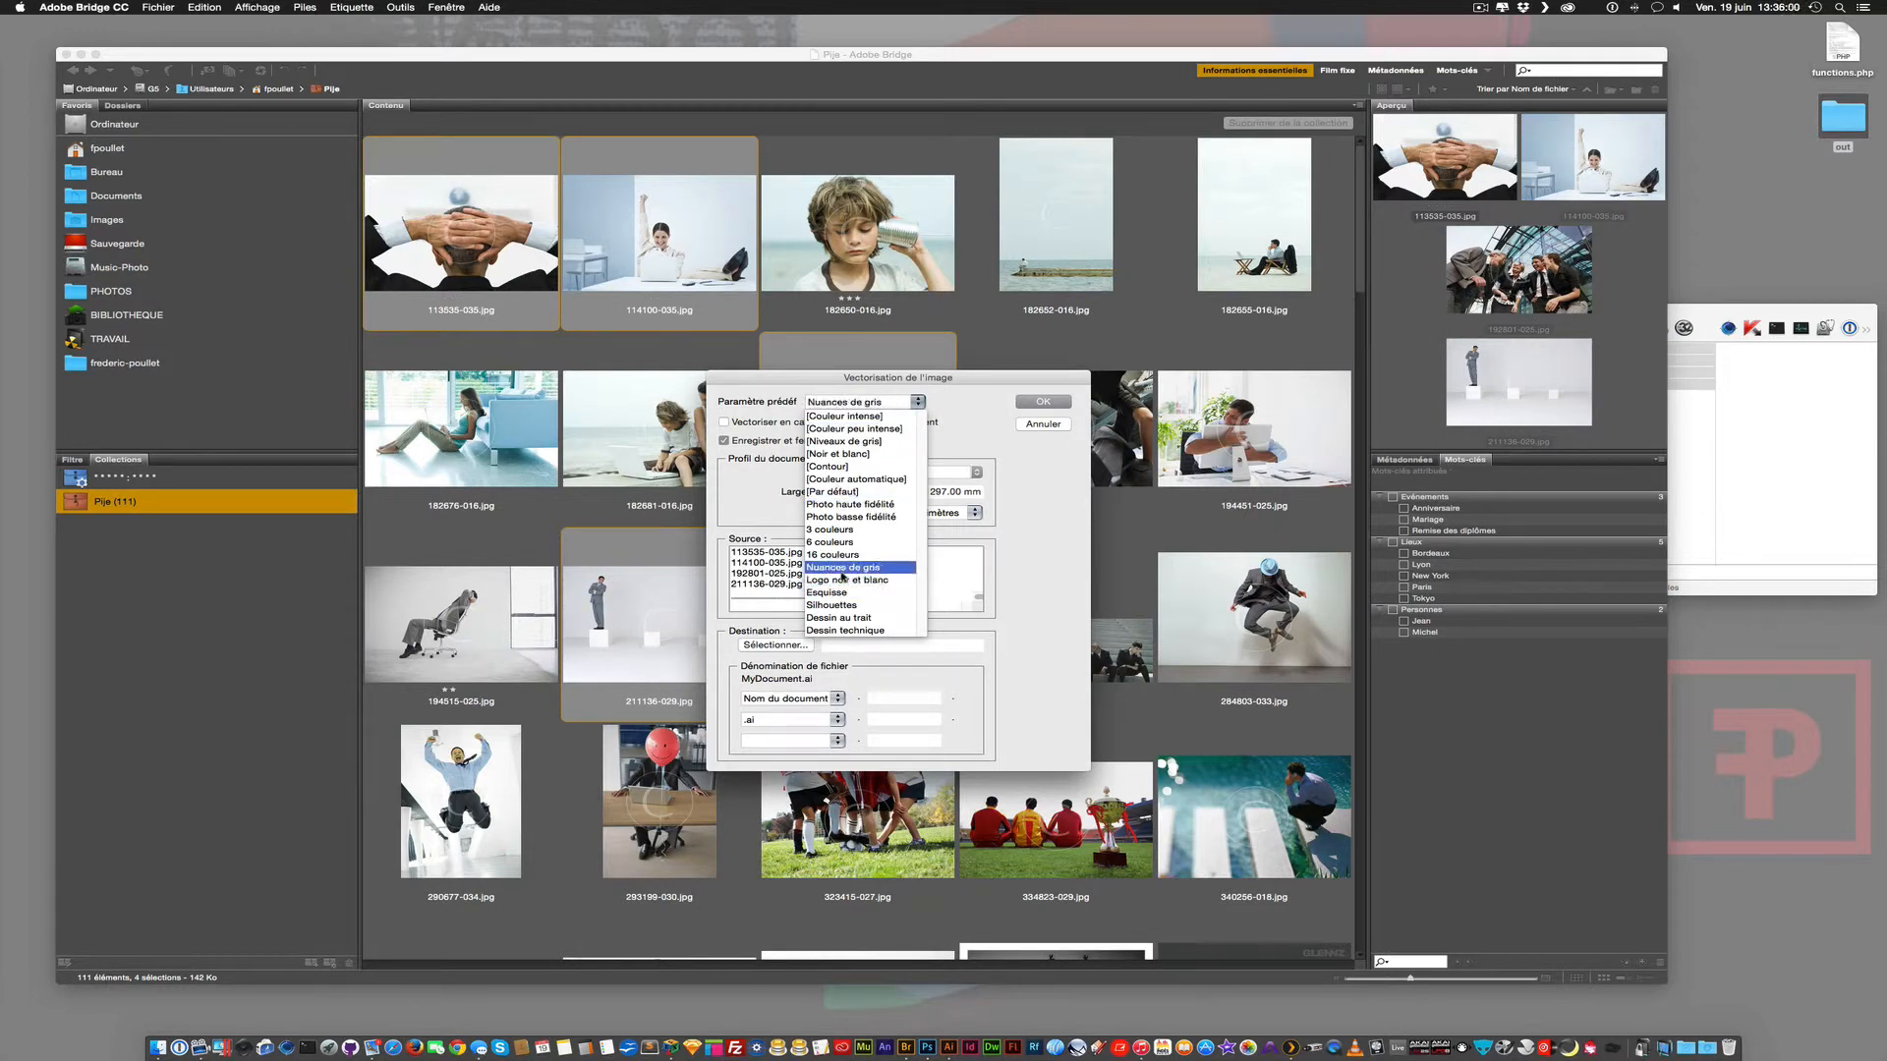
left_click(844, 605)
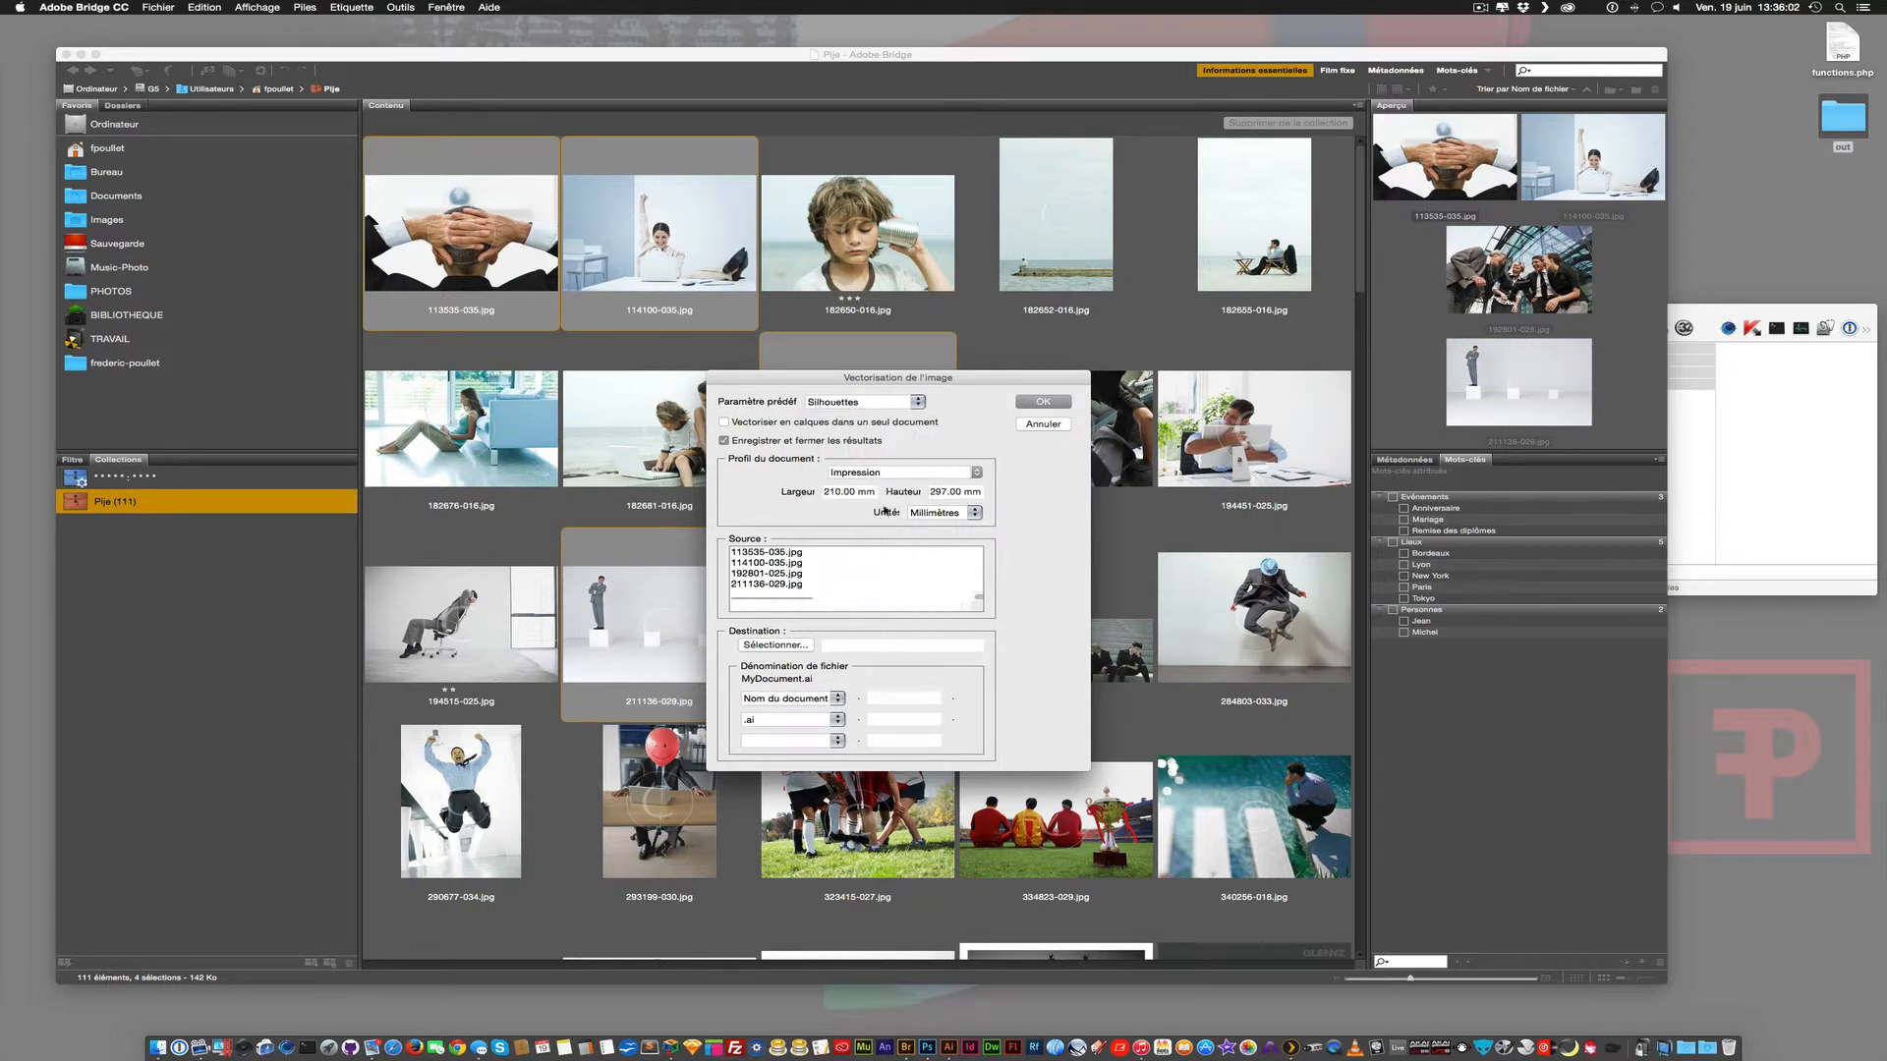
Set the document profile to Web and keep .ai as the second element of the file naming.
left_click(855, 473)
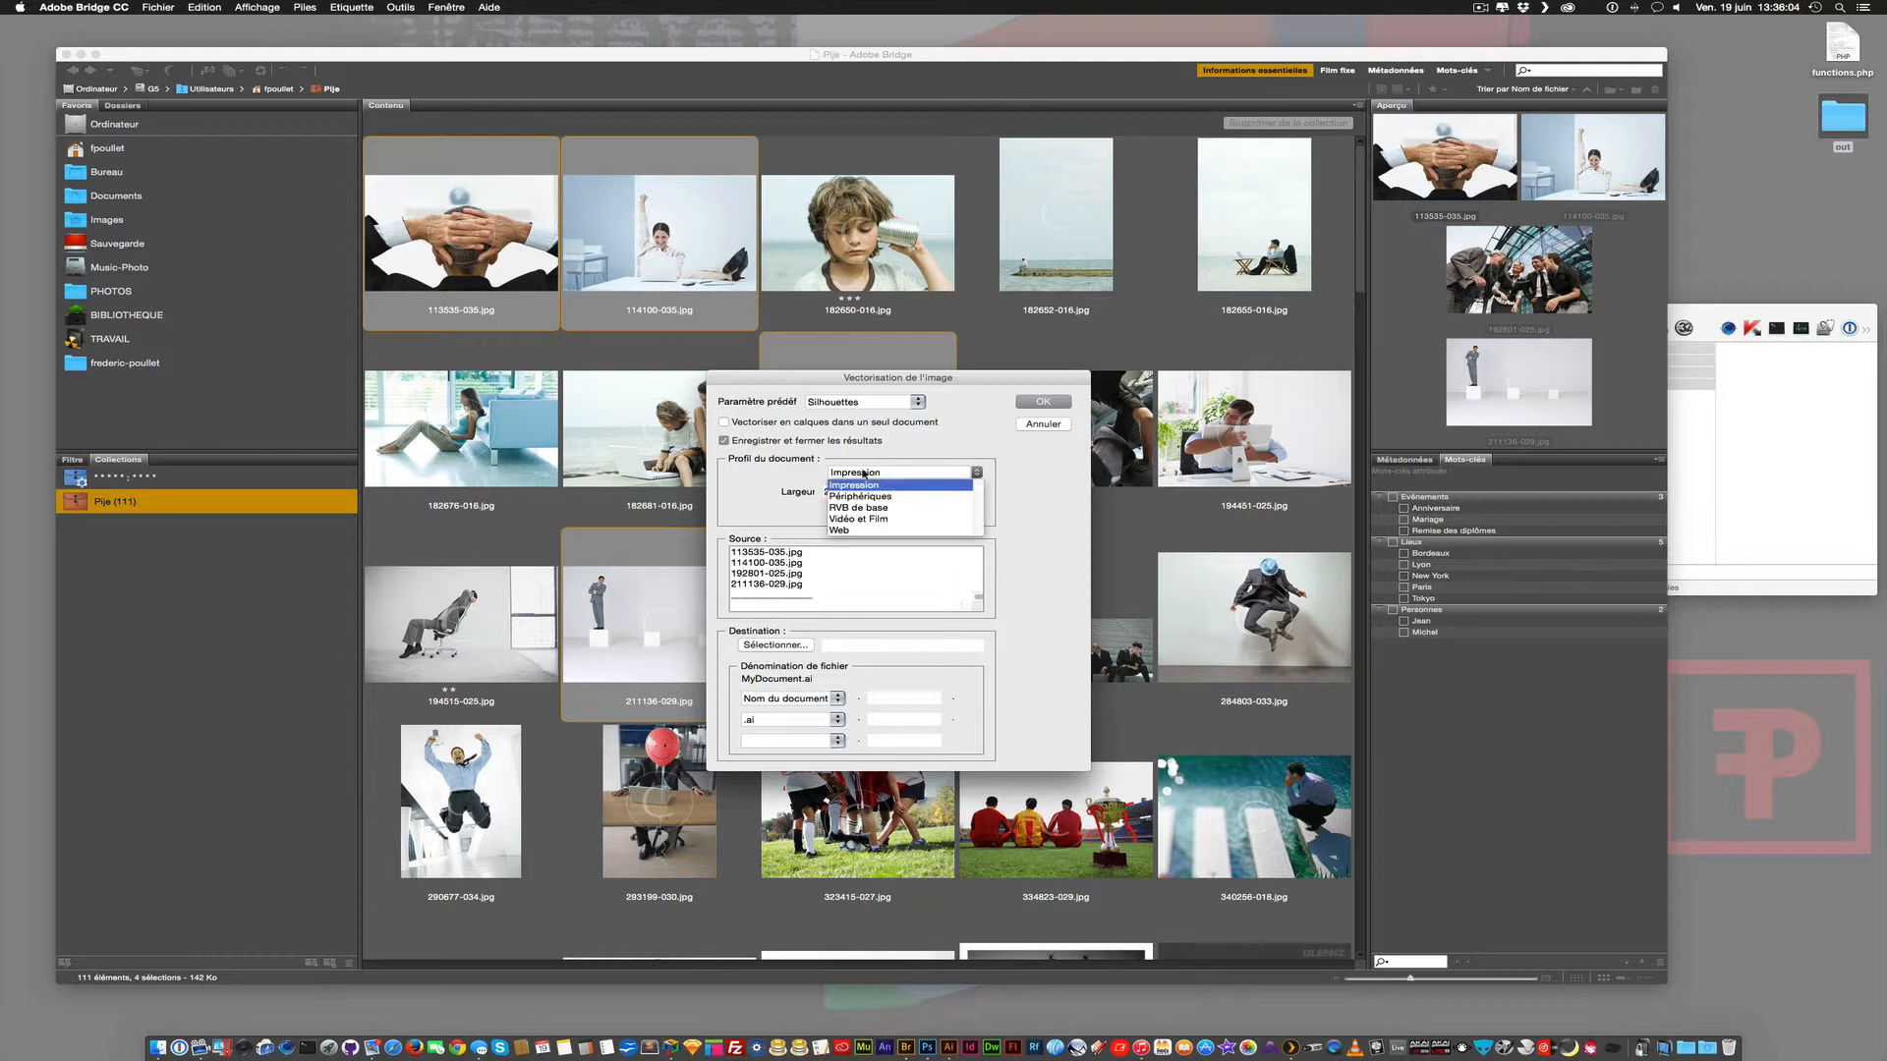
left_click(853, 531)
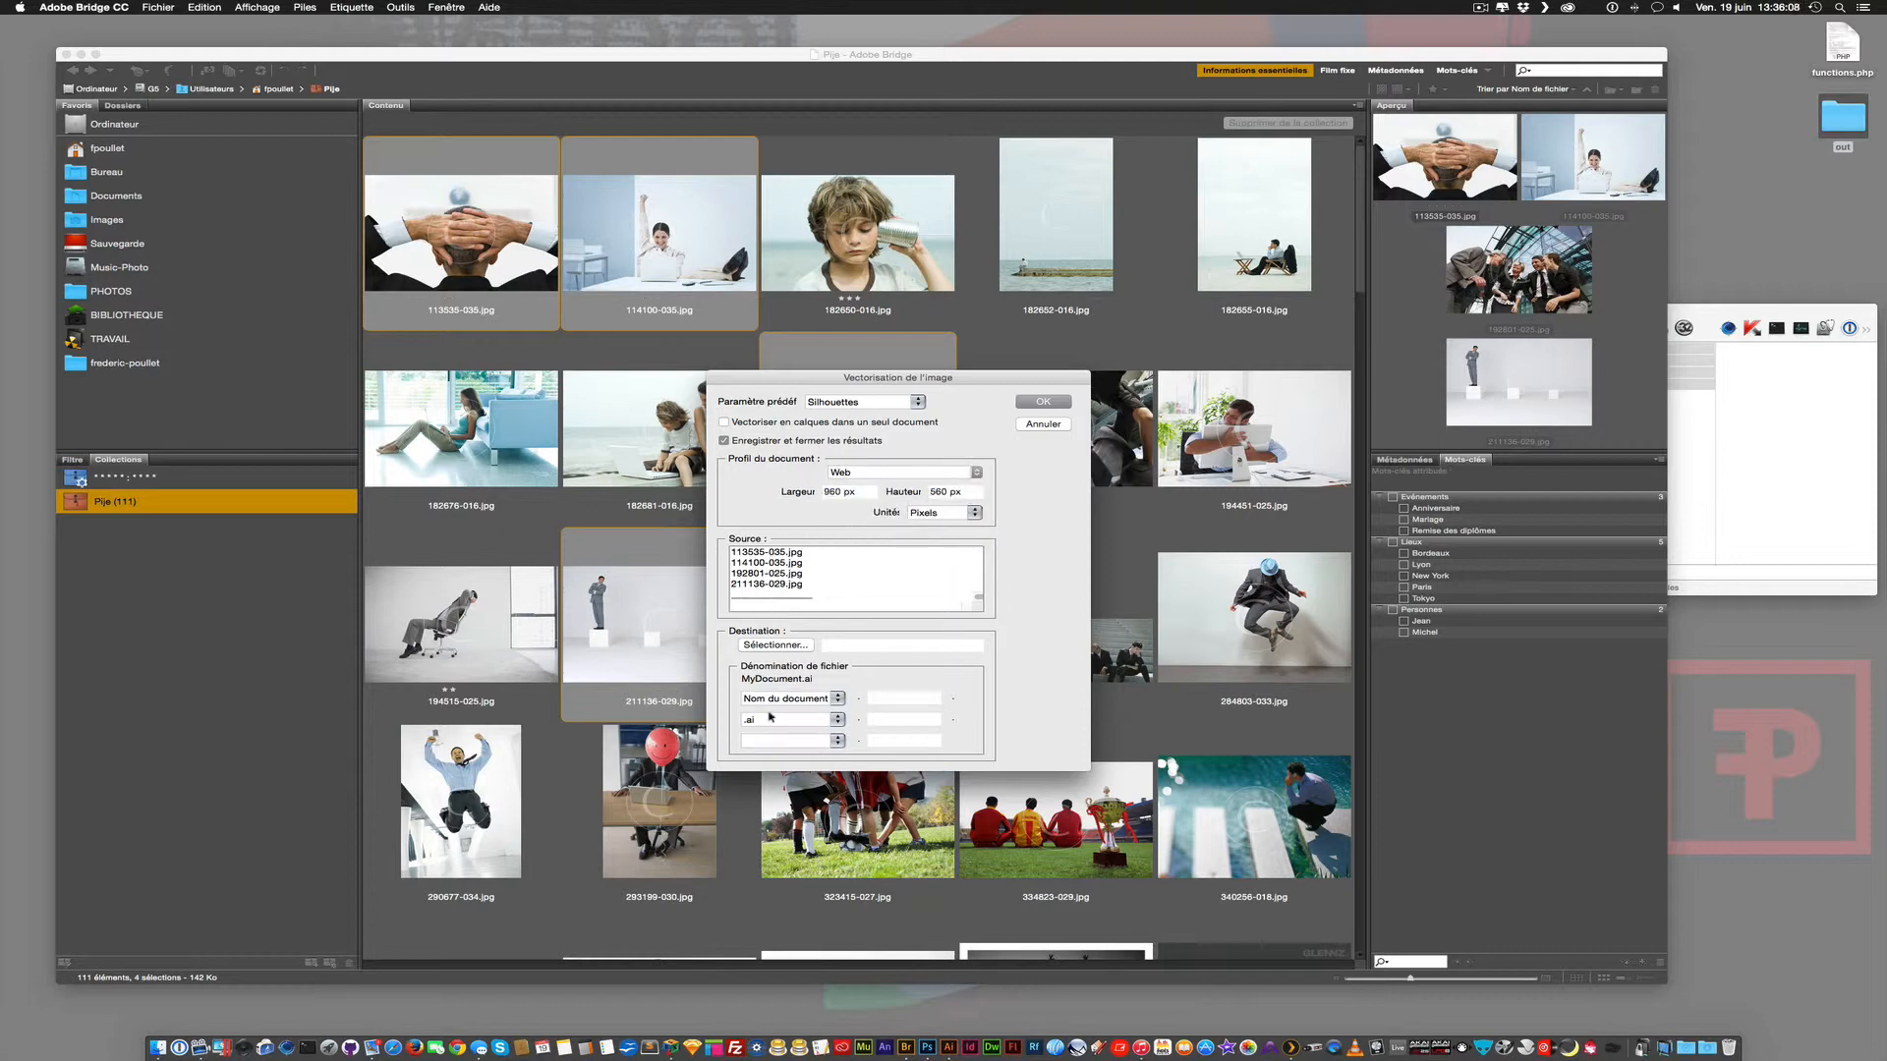
left_click(837, 724)
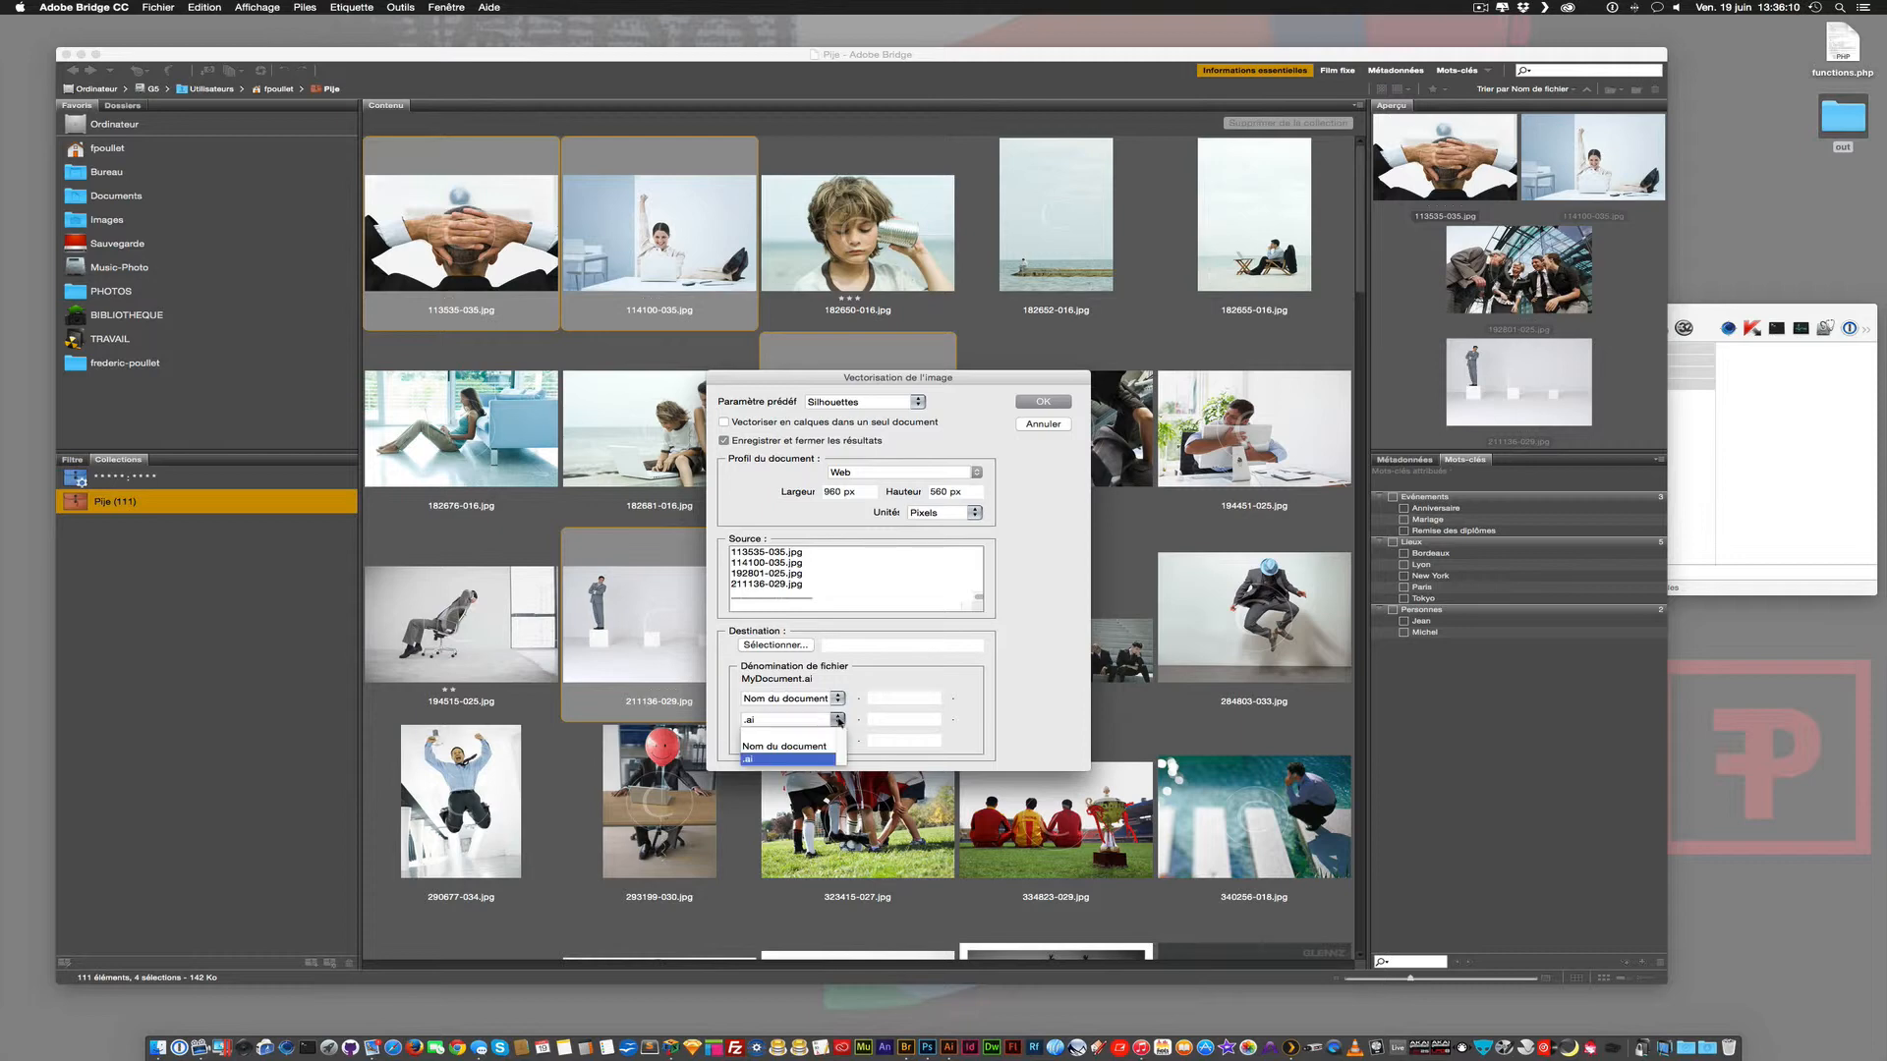
left_click(896, 719)
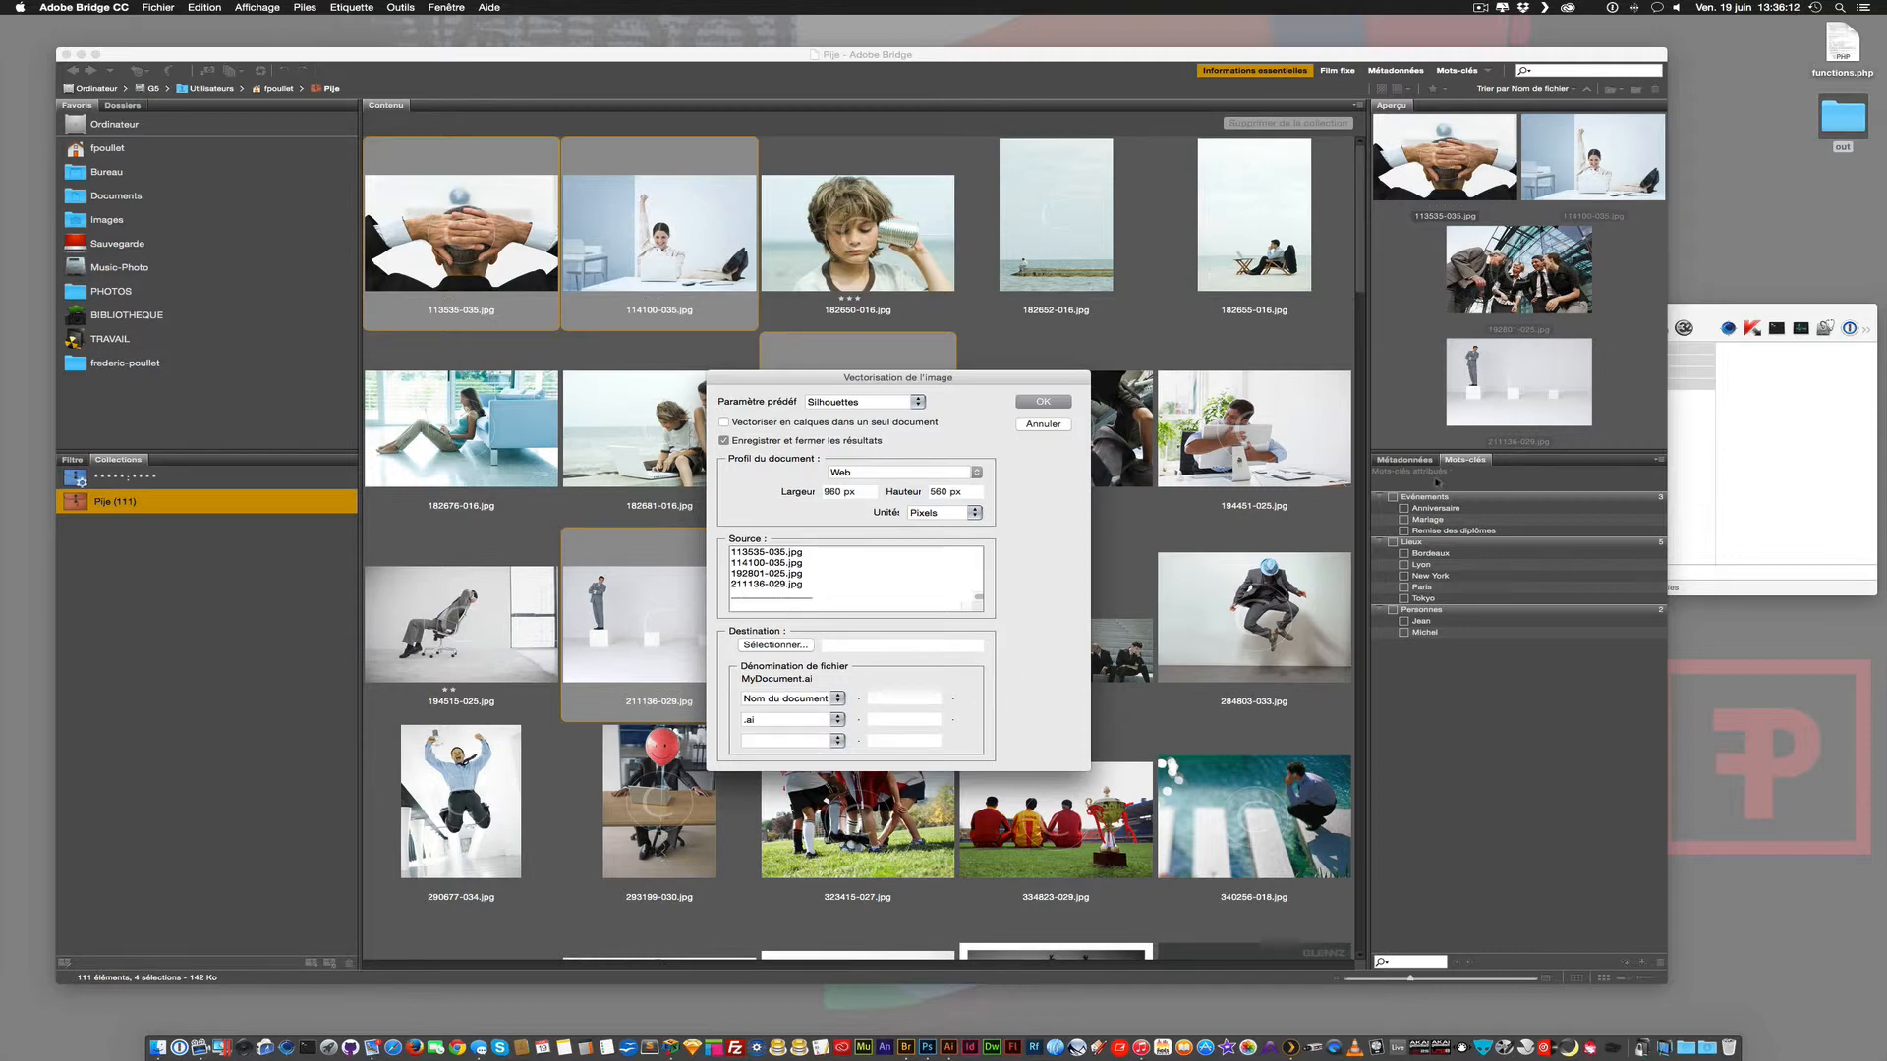
Delete the four .ai files from the out folder in Finder and return to Bridge's vectorisation dialog.
left_click(1710, 316)
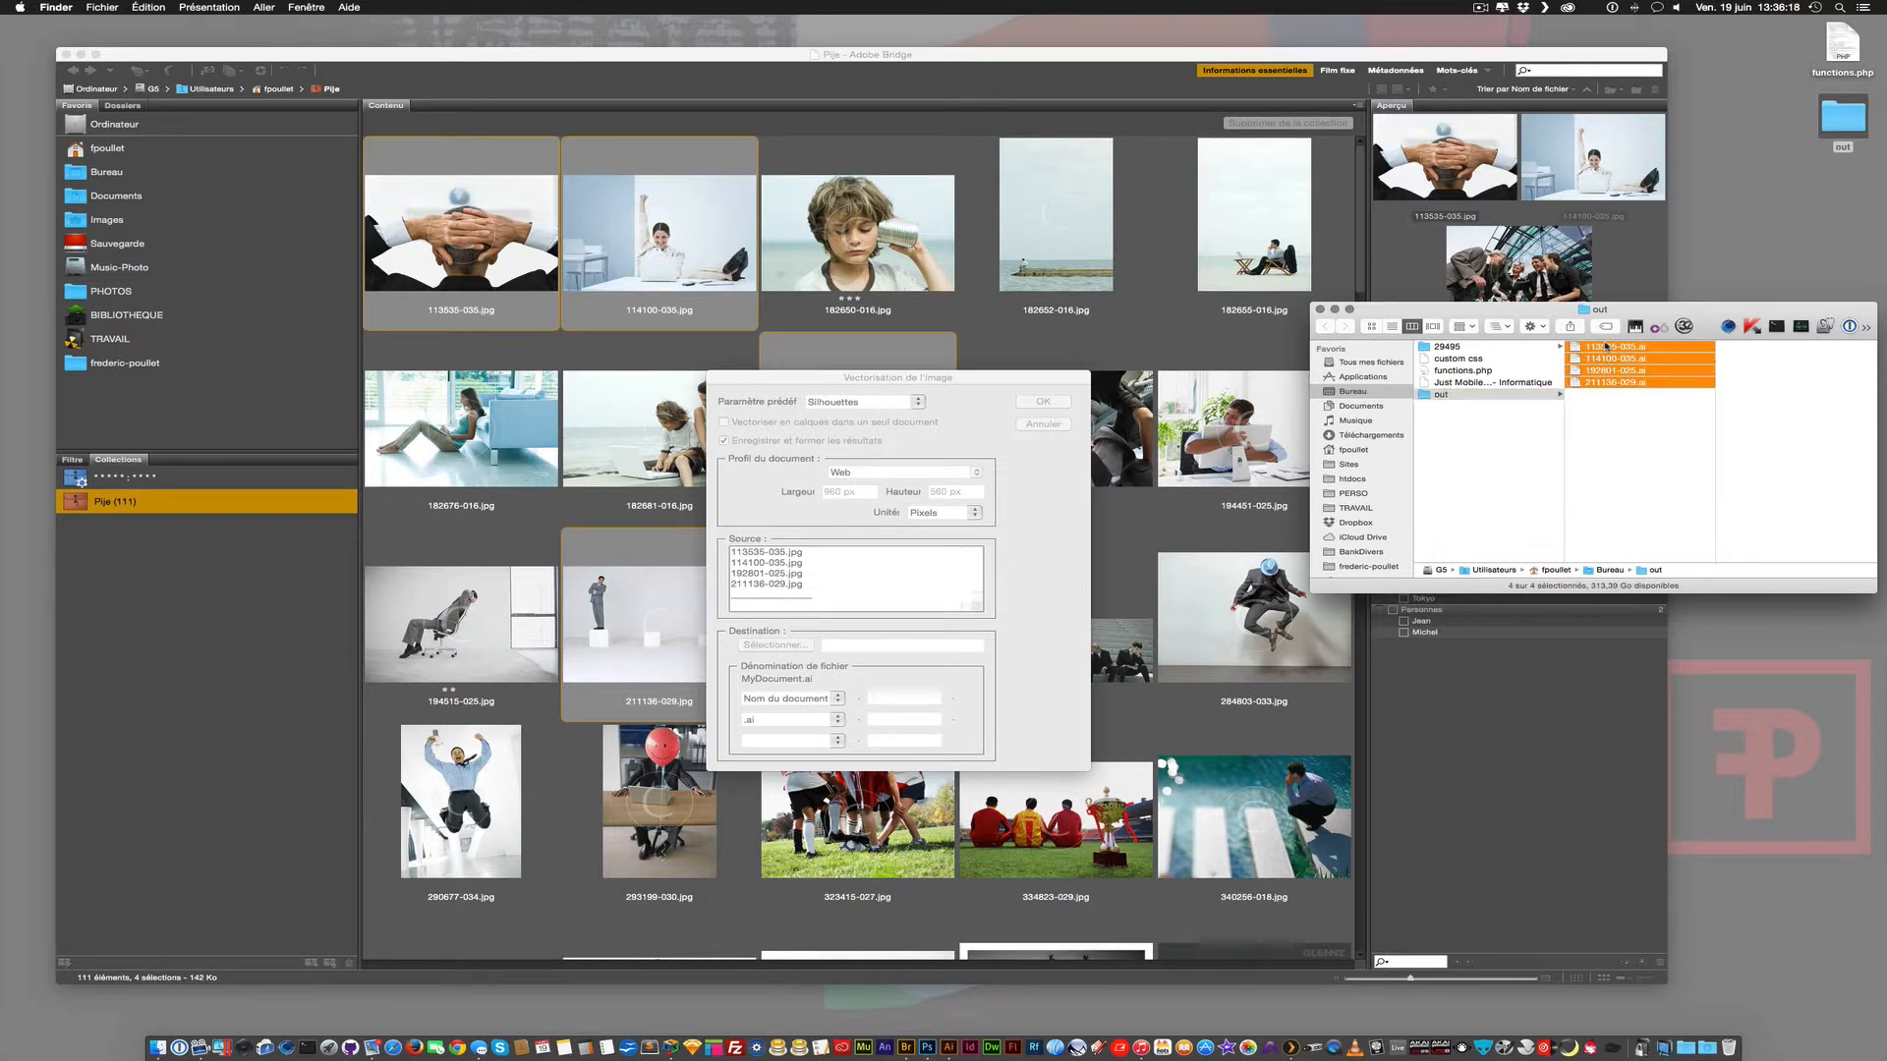
key("super+BackSpace")
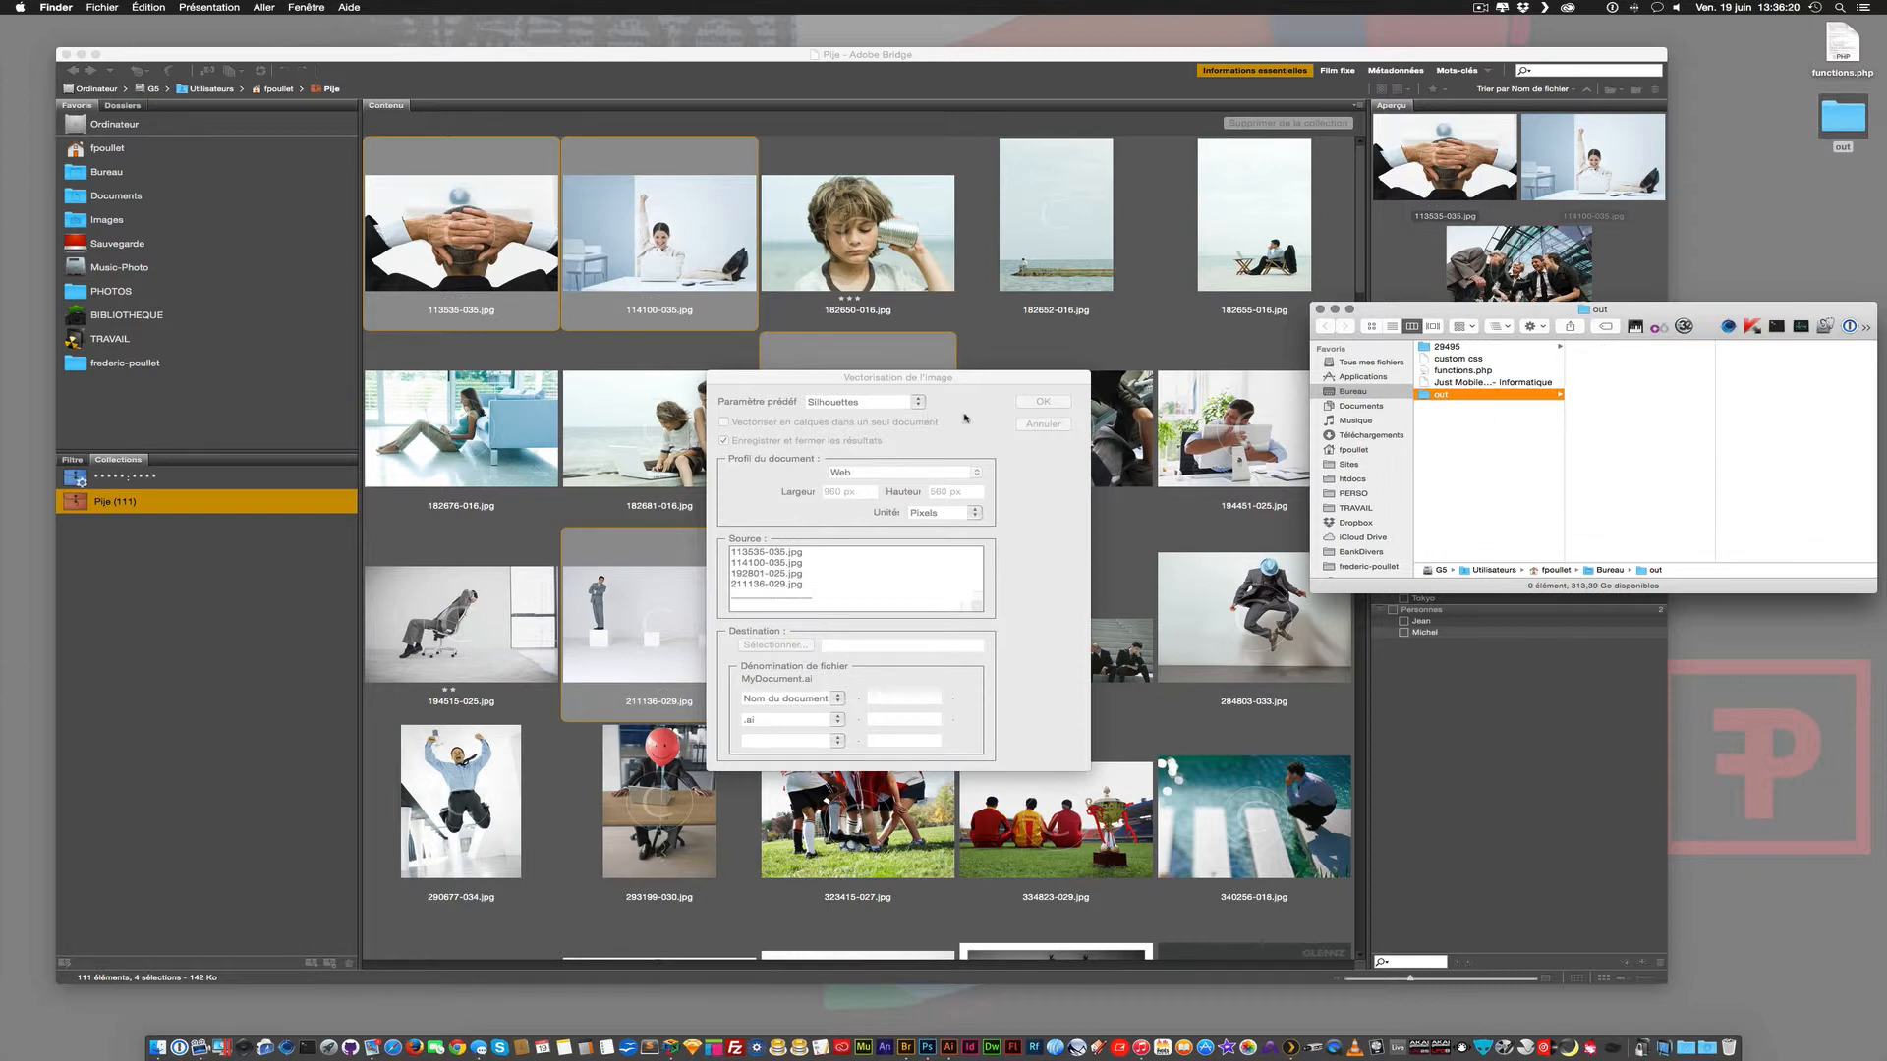
left_click(964, 417)
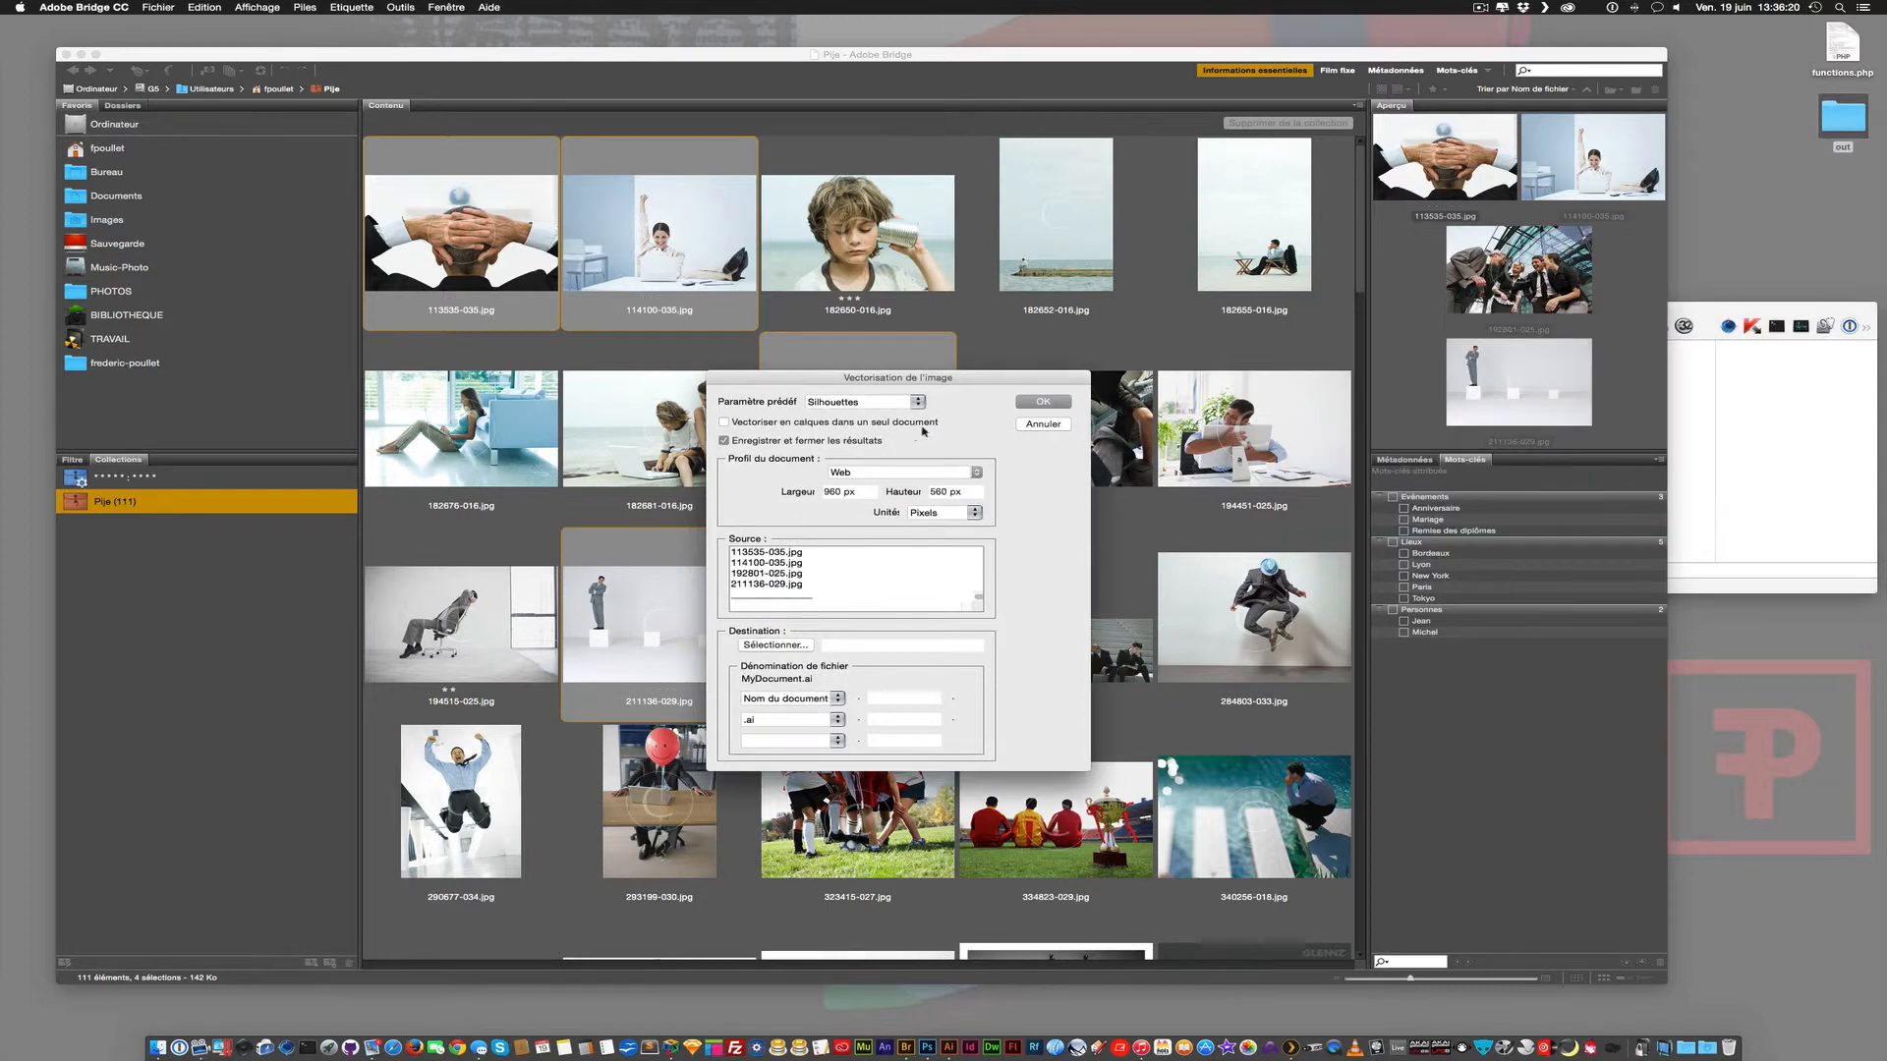
Turn off saving and closing the results, enable vectorising to layers in a single document, and run the vectorisation.
left_click(861, 441)
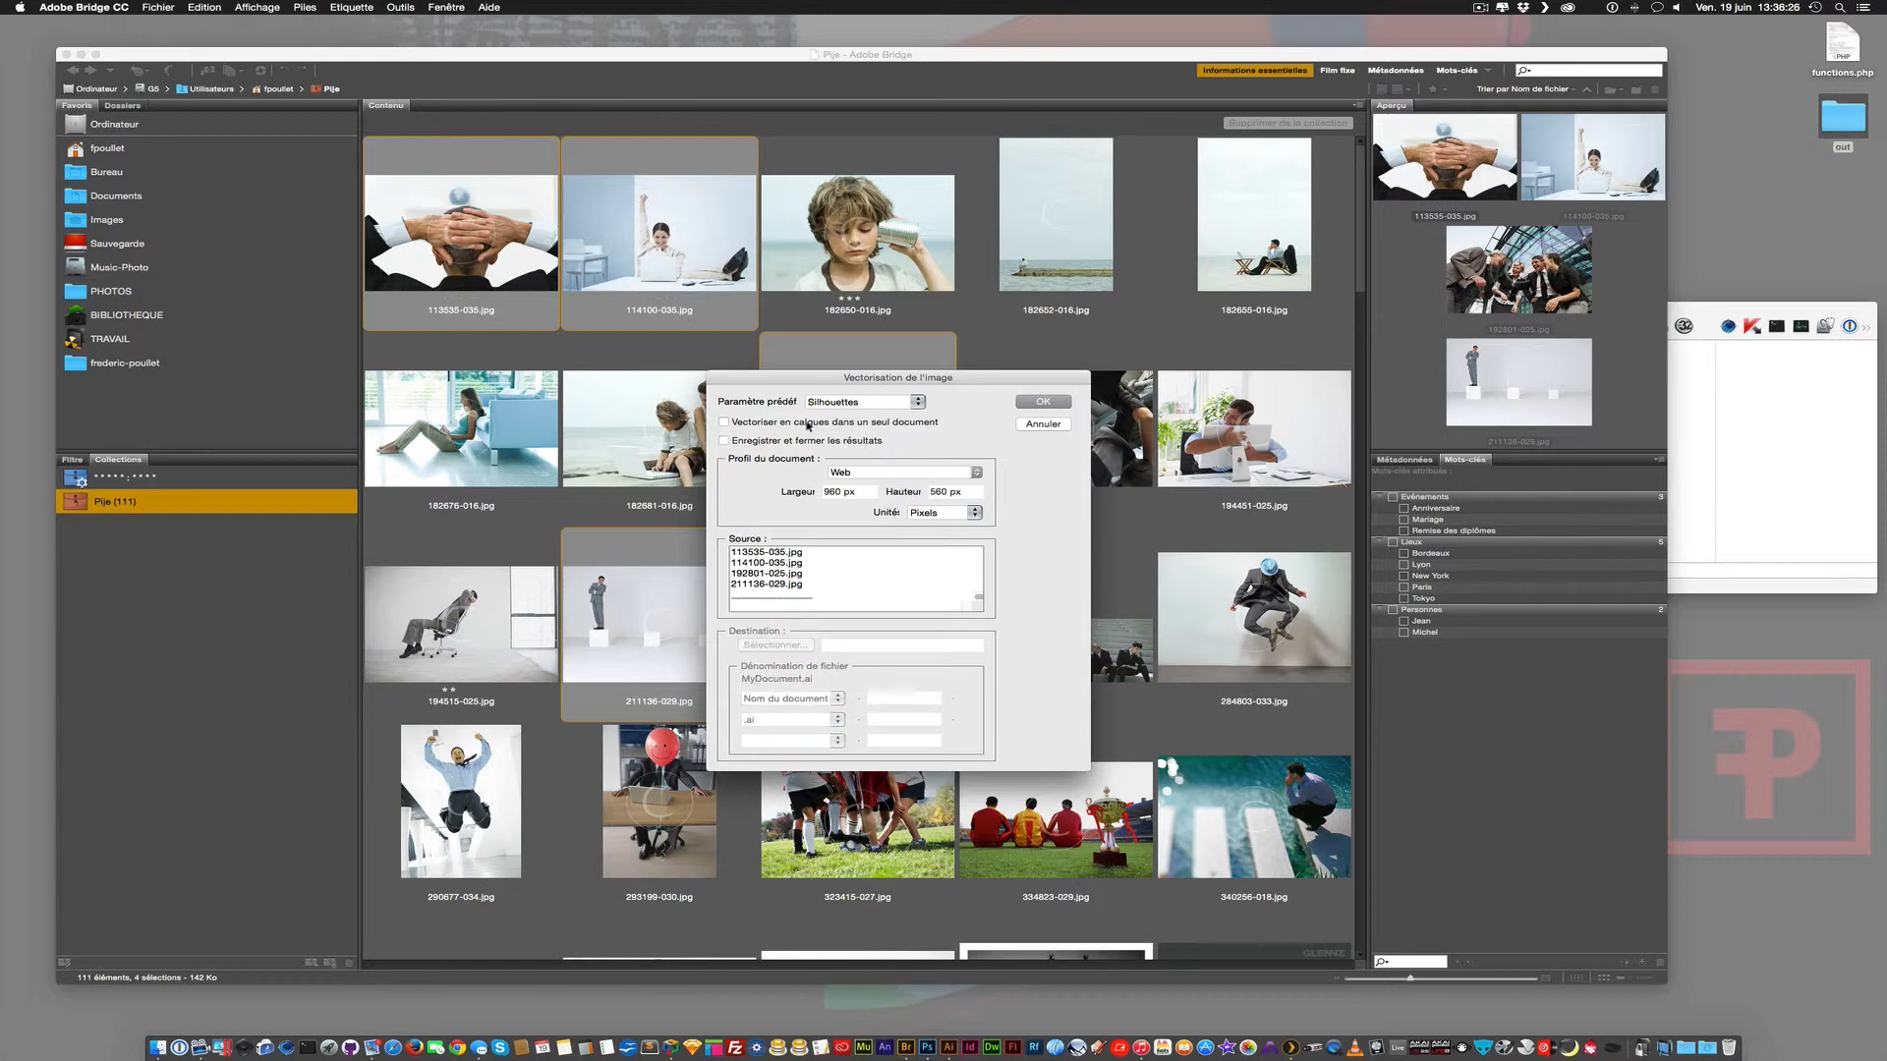
left_click(825, 424)
left_click(1044, 402)
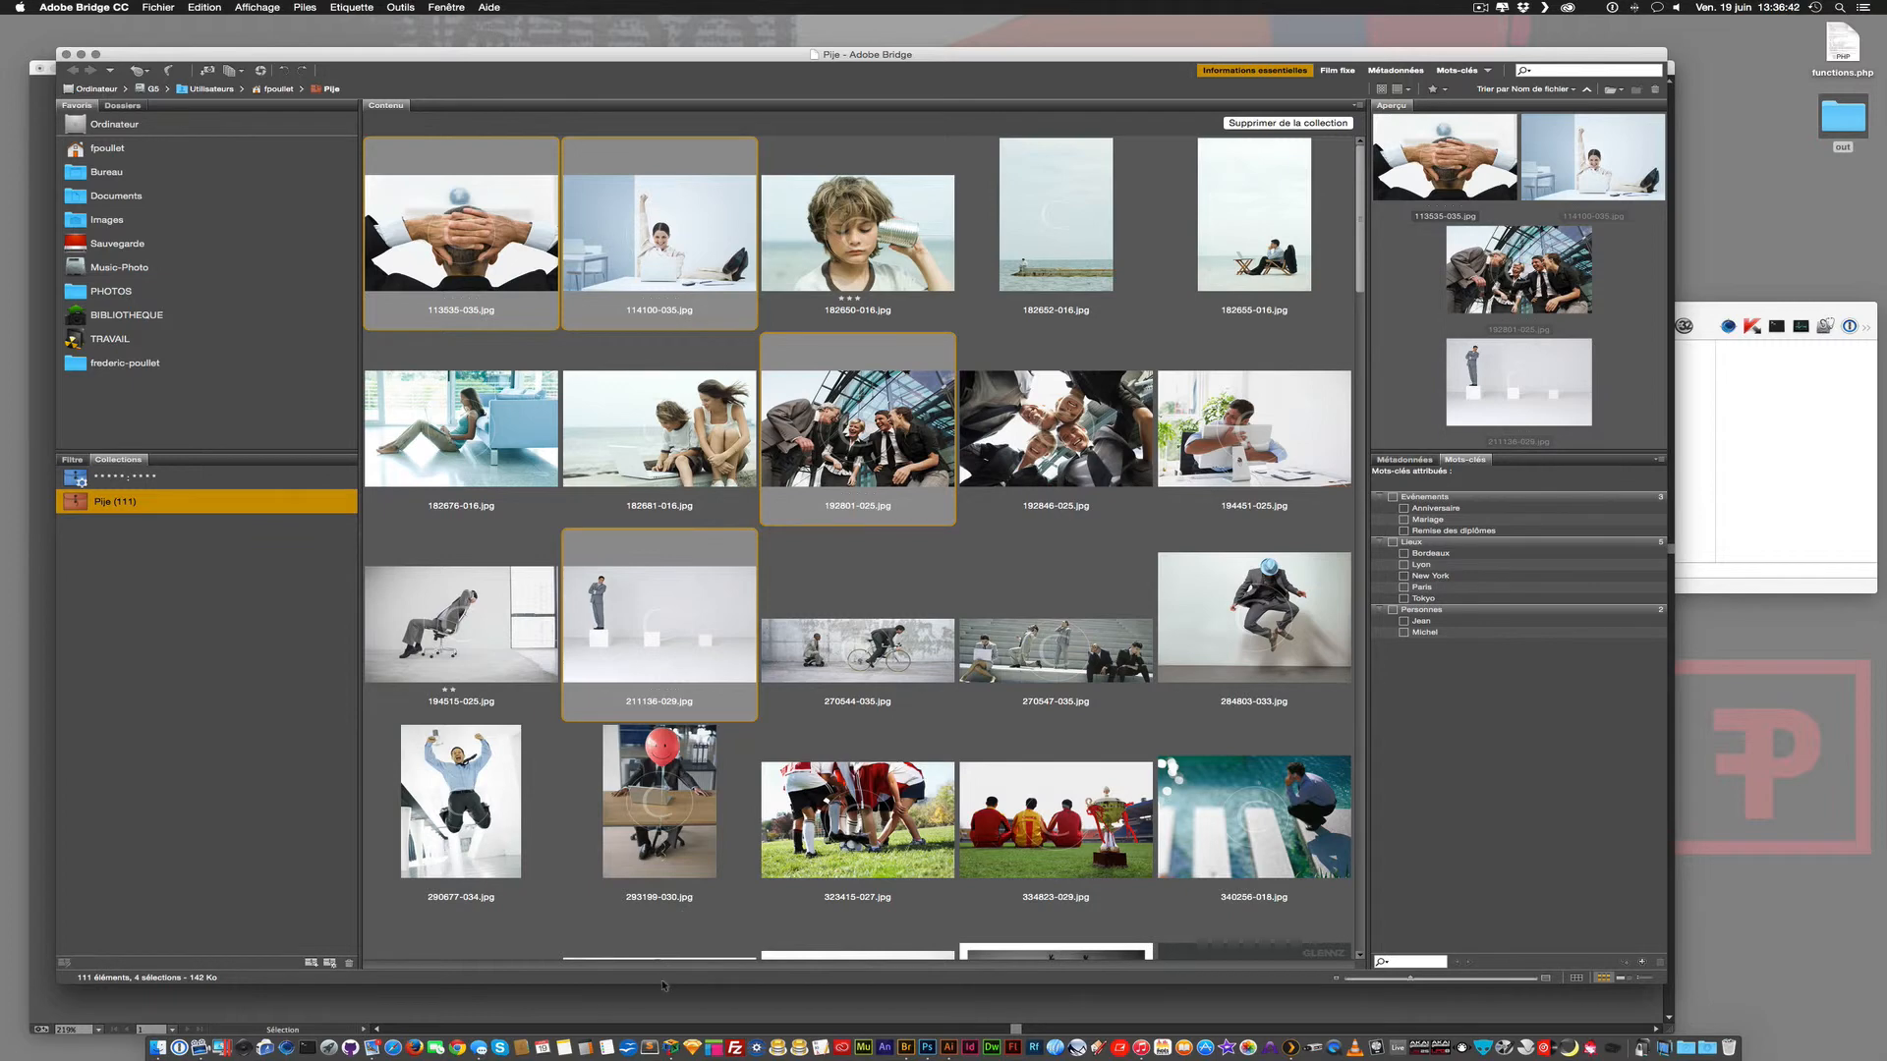
Switch to Illustrator and move the stacked silhouette tracings apart on the artboard to reveal the separate layers.
left_click(949, 1048)
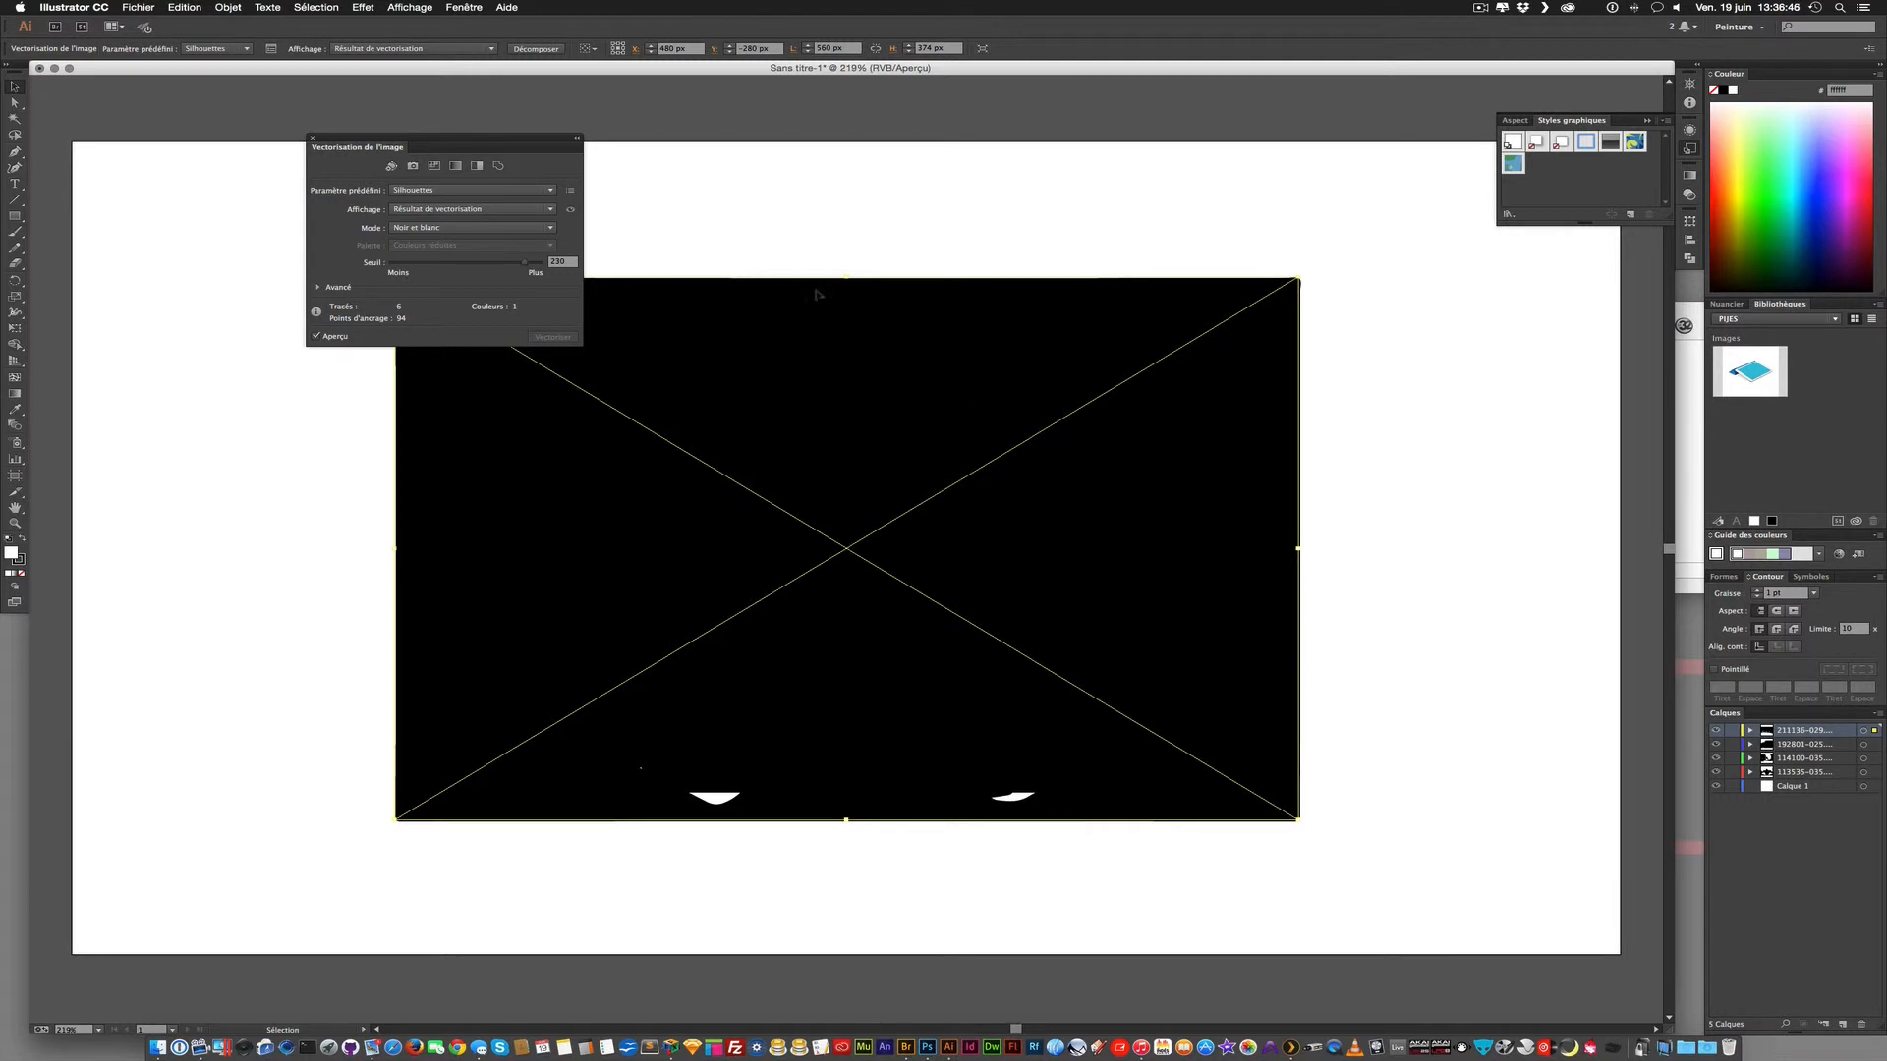
mouse_move(664, 289)
left_mouse_down()
mouse_move(901, 432)
mouse_move(979, 430)
left_mouse_up()
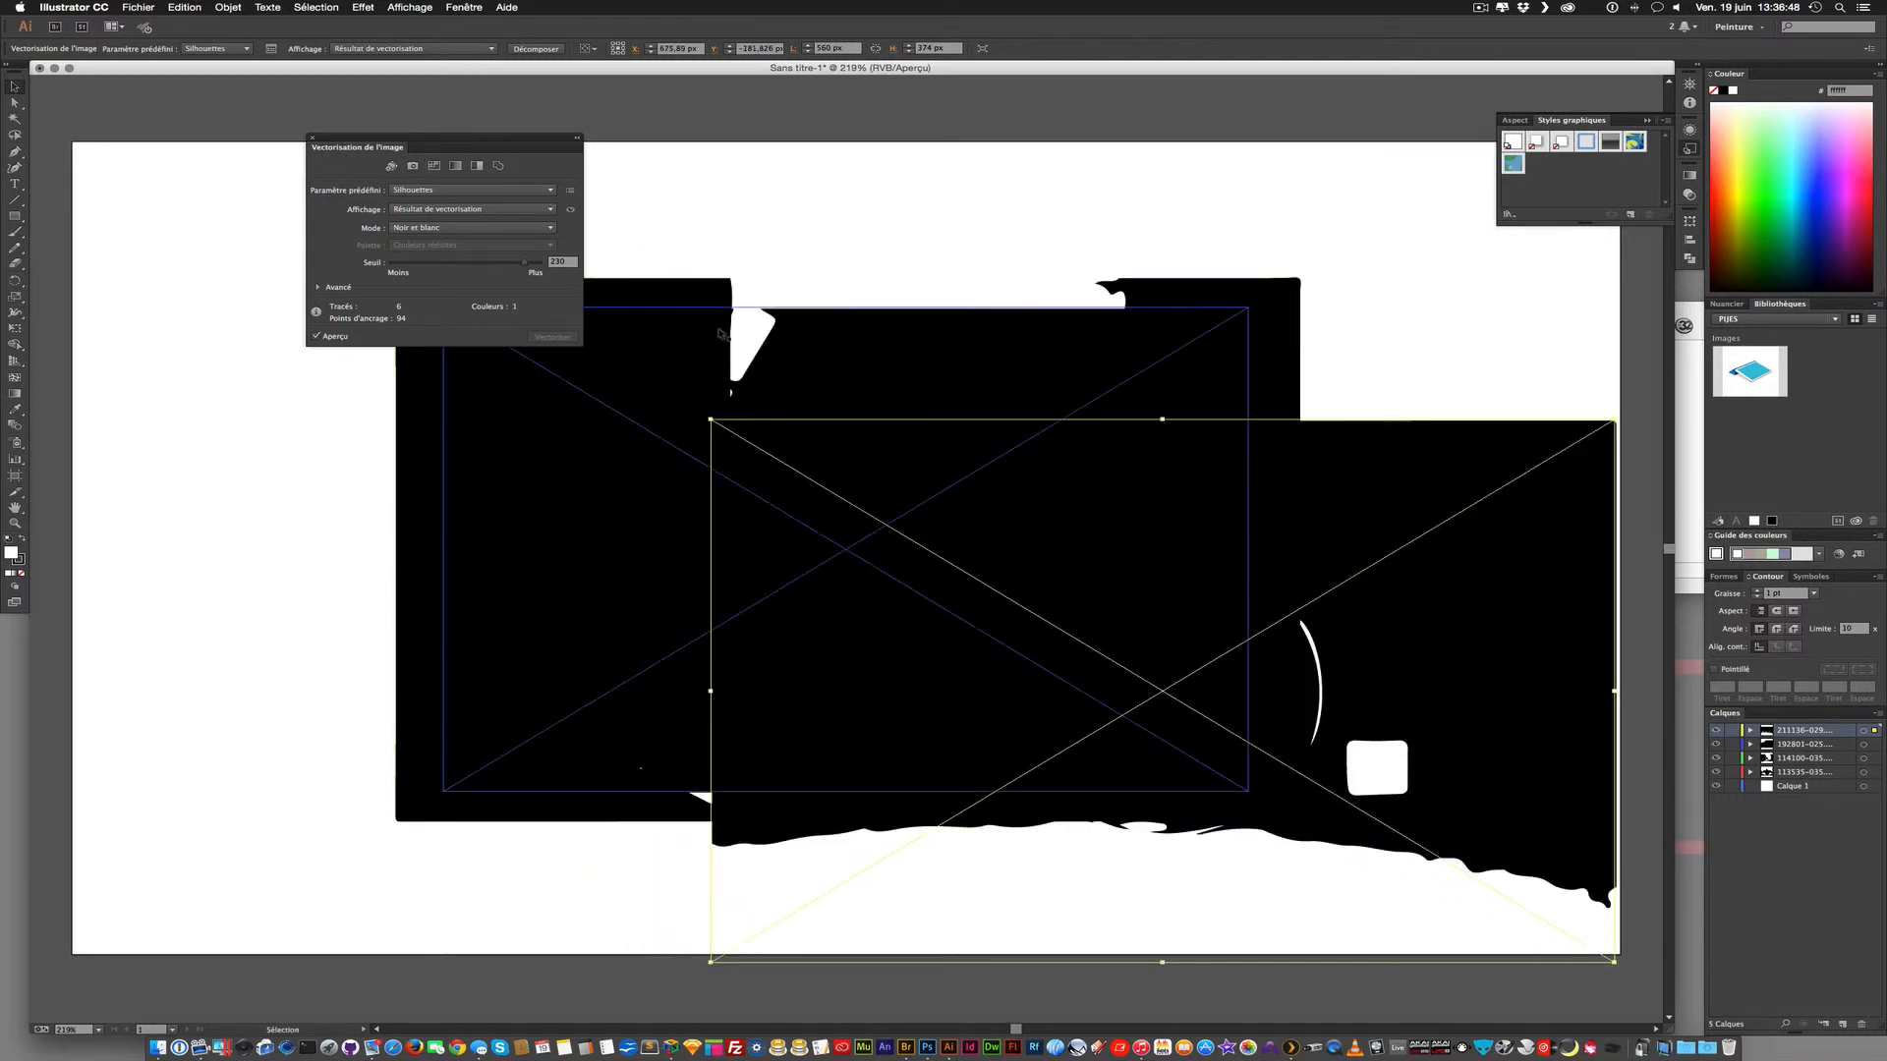
left_click_drag(464, 464, 375, 512)
left_click_drag(566, 410, 228, 393)
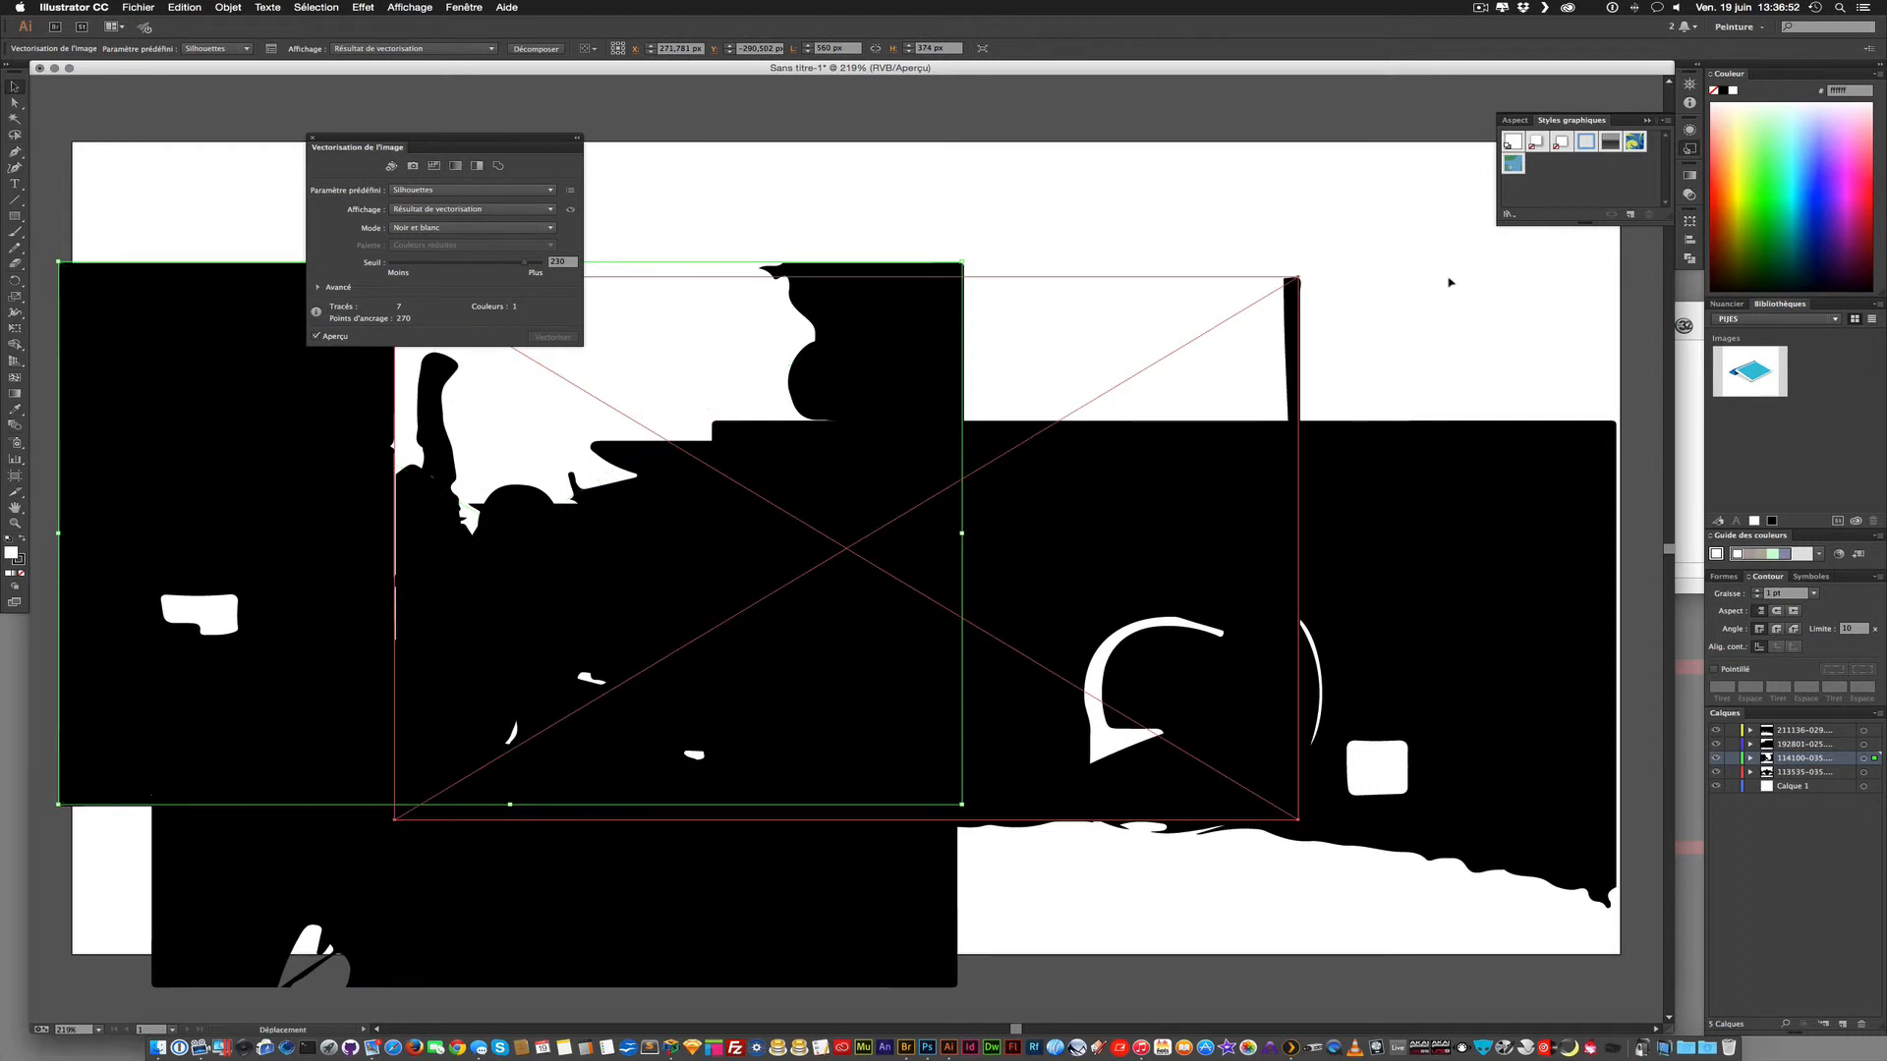
left_click(1412, 281)
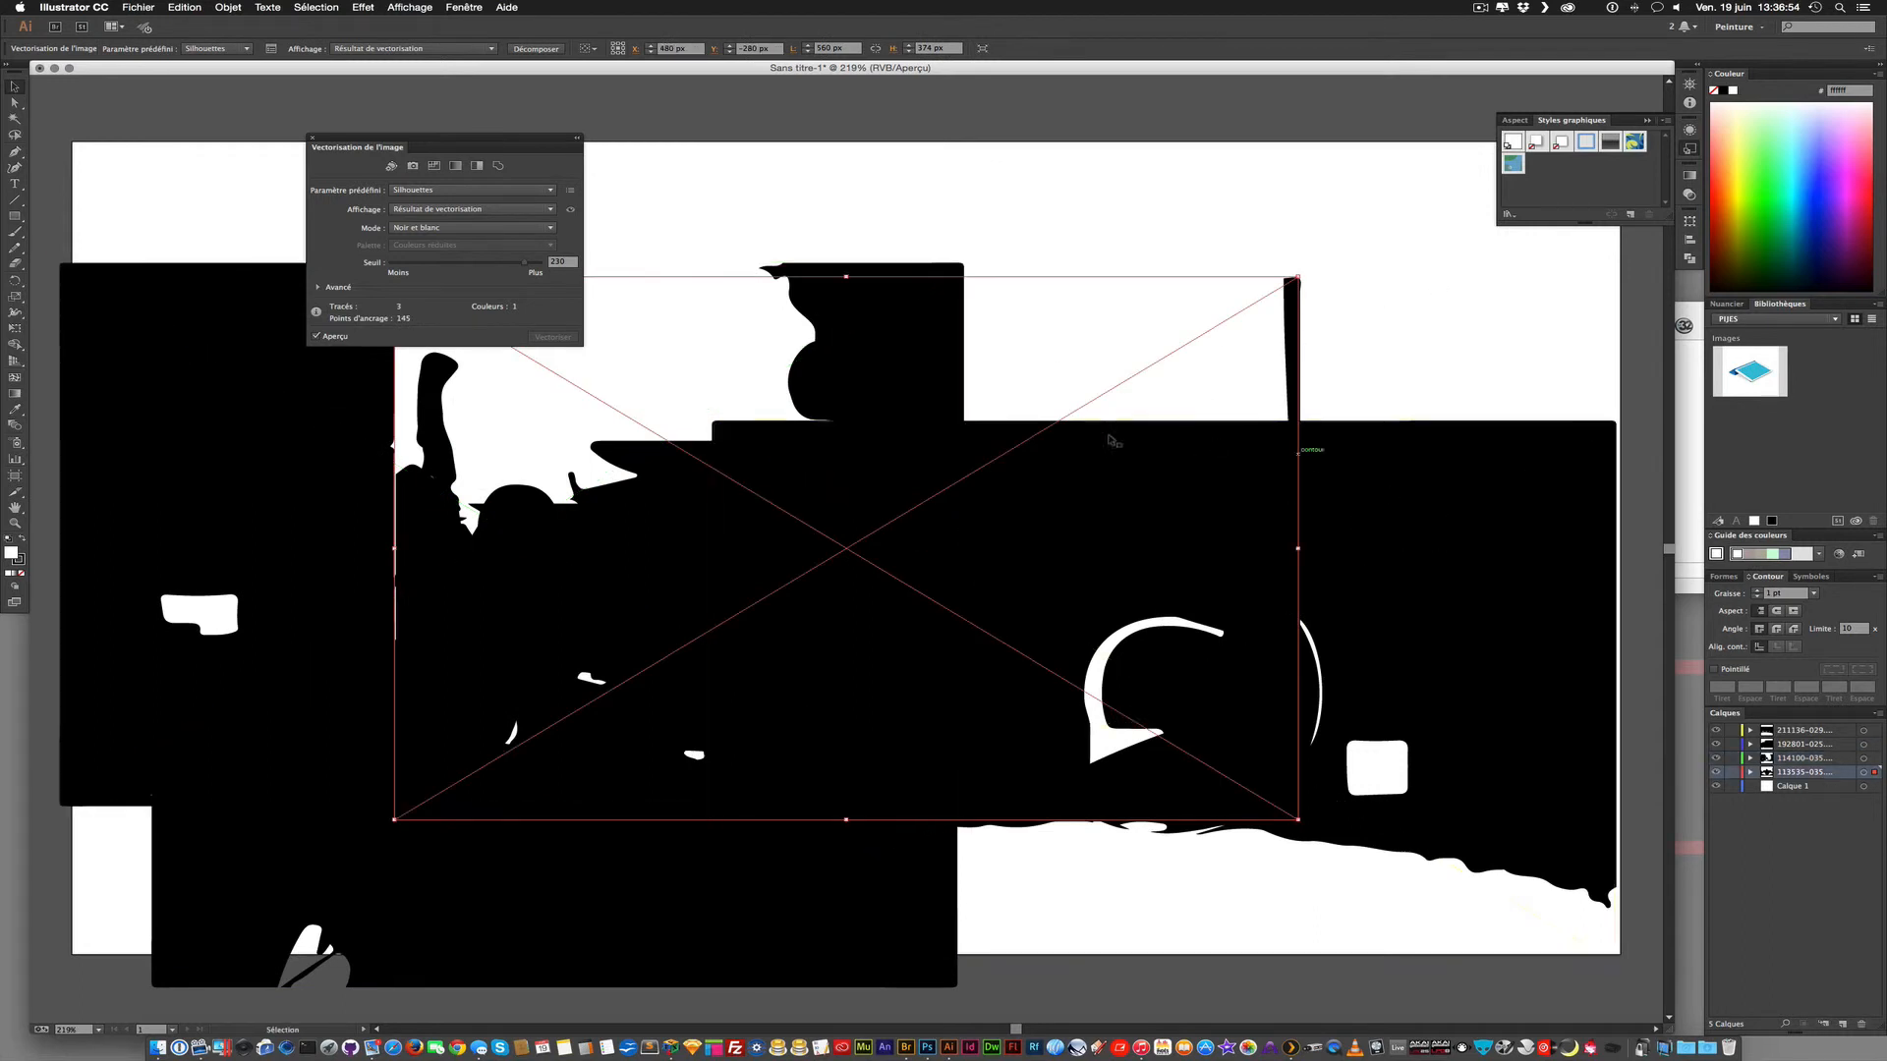
left_click(1001, 617)
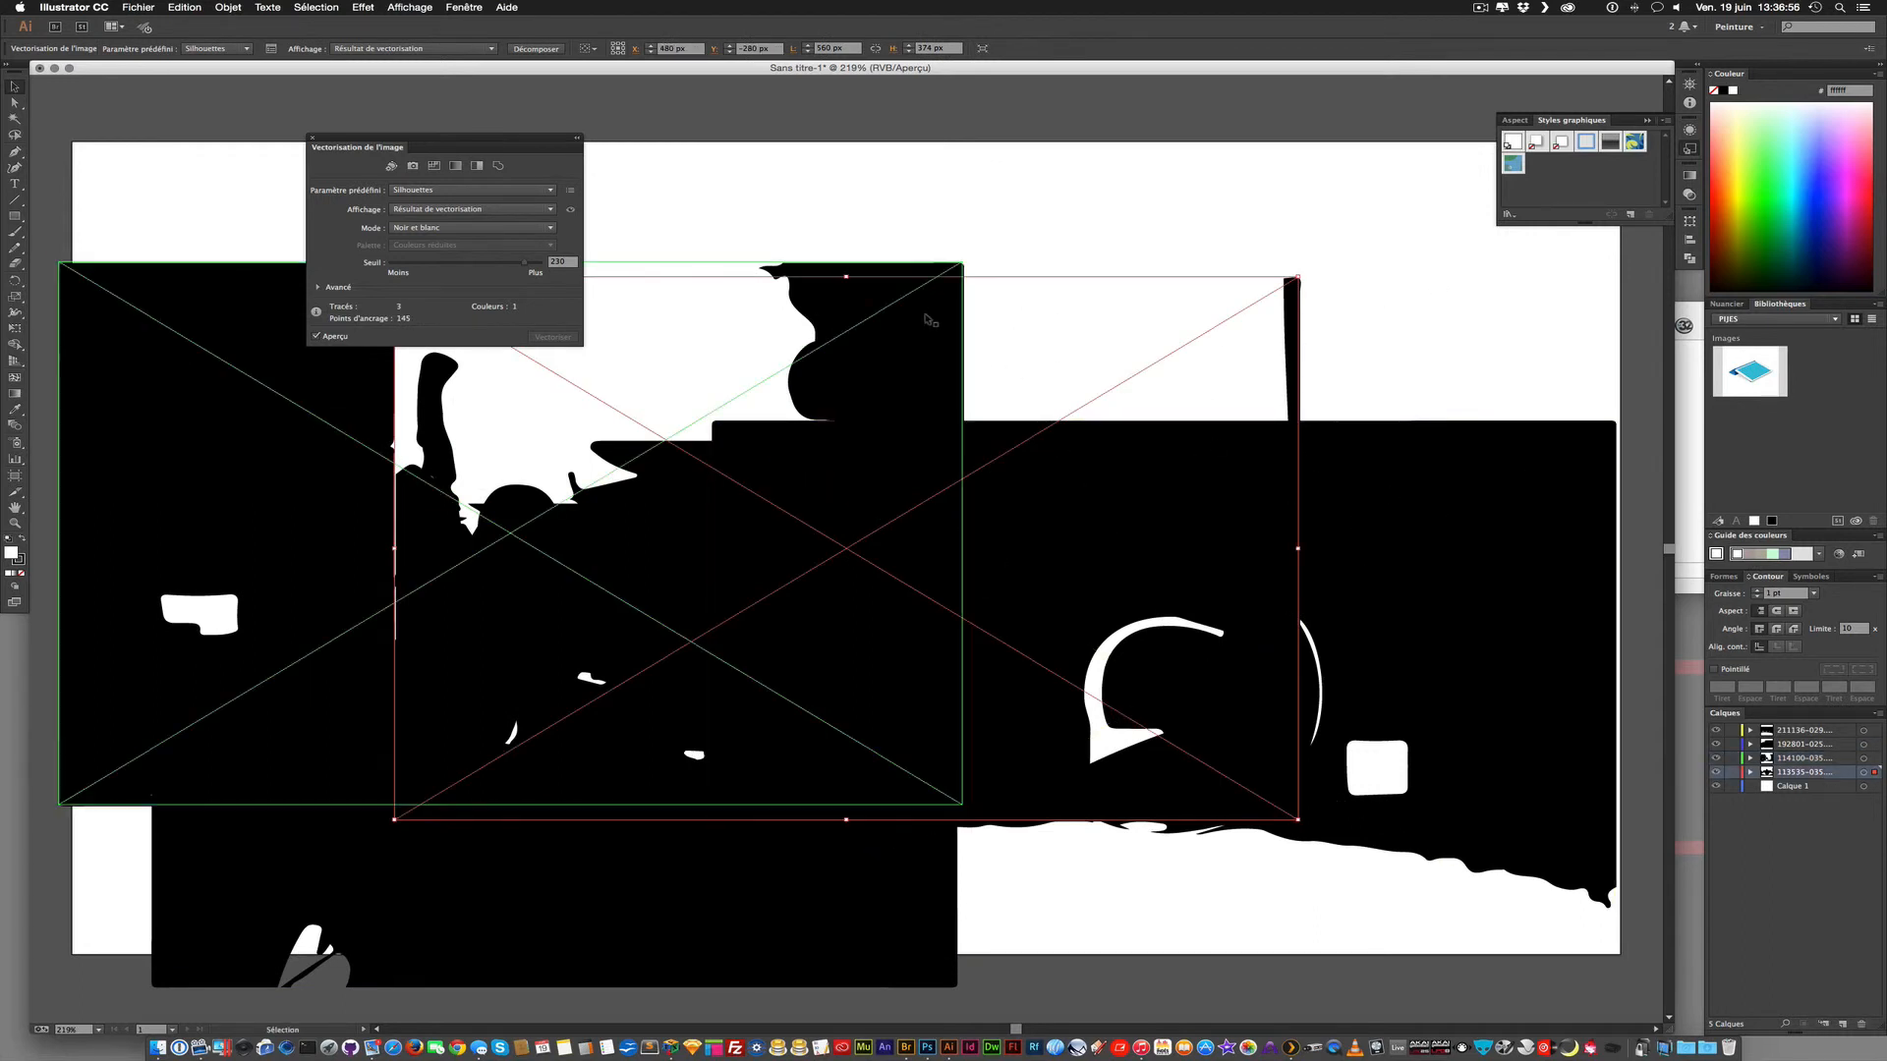
left_click_drag(936, 315, 1001, 288)
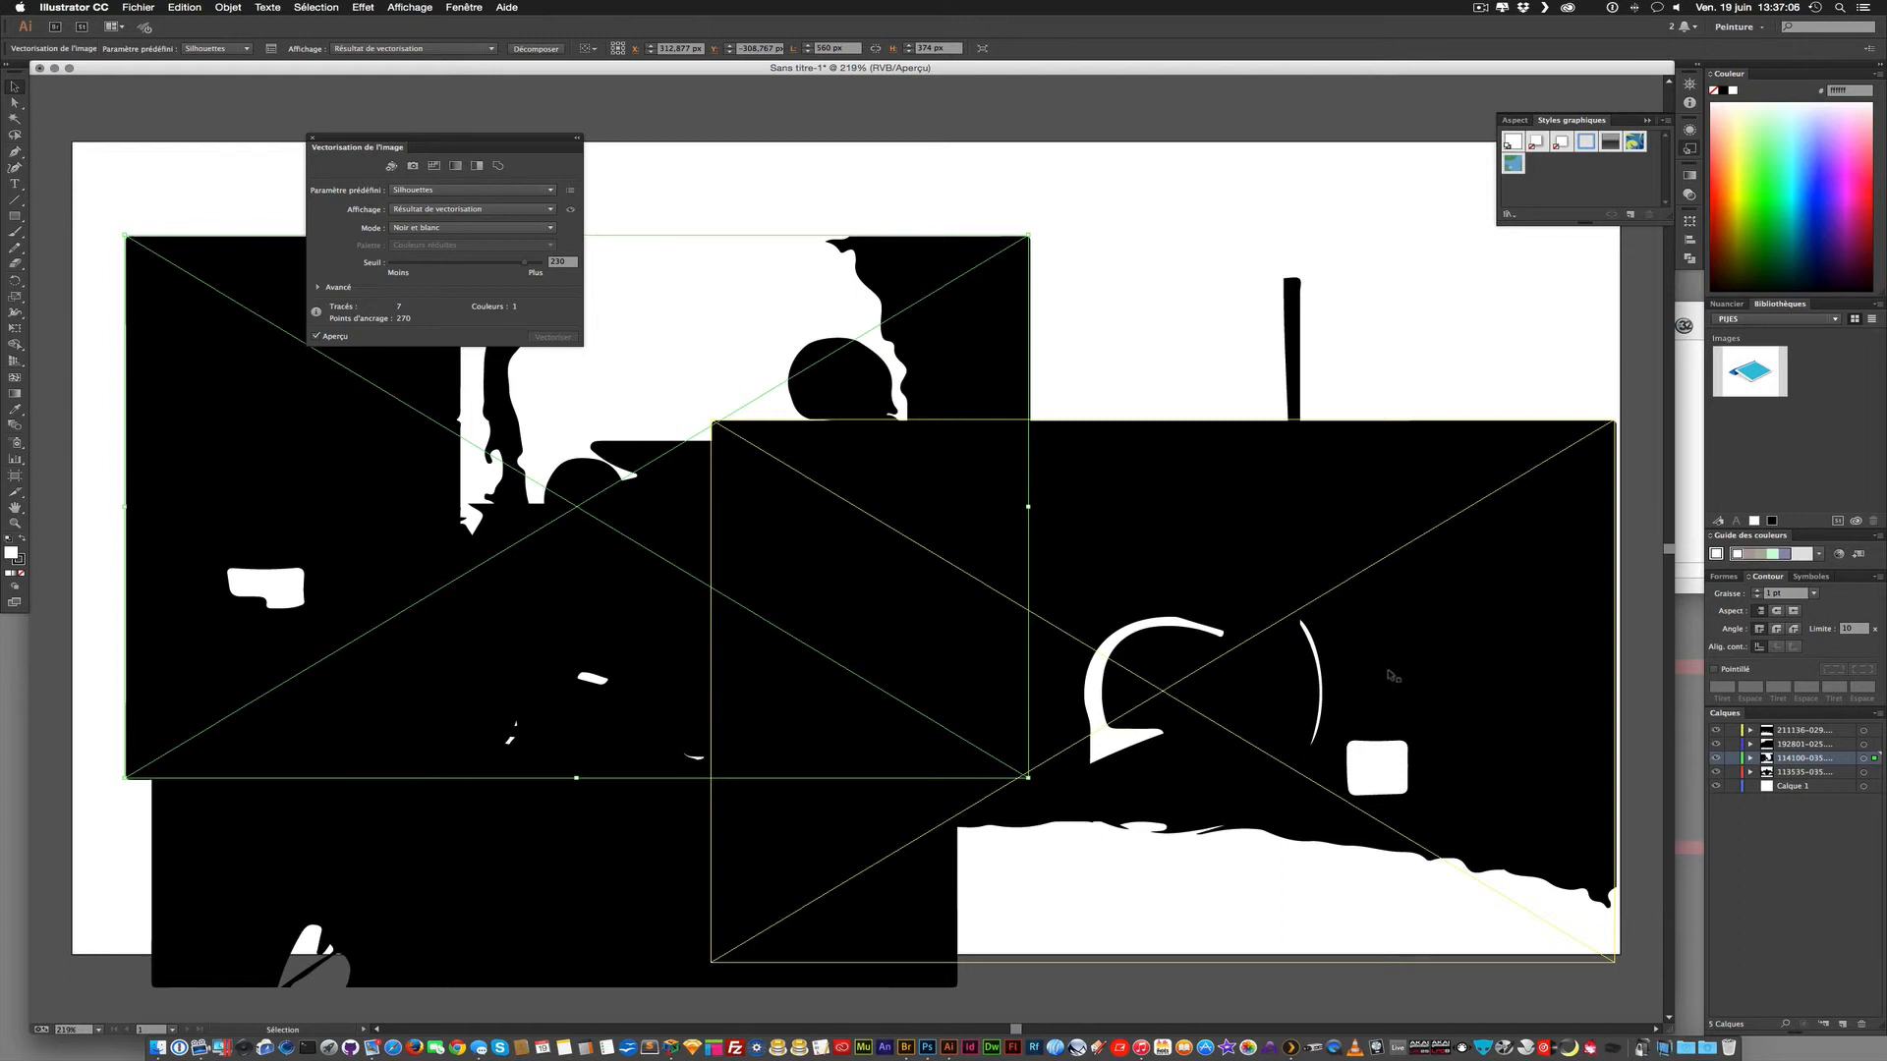
Close the layered silhouette document without saving it and switch back to Bridge.
key("super+w")
left_click(945, 557)
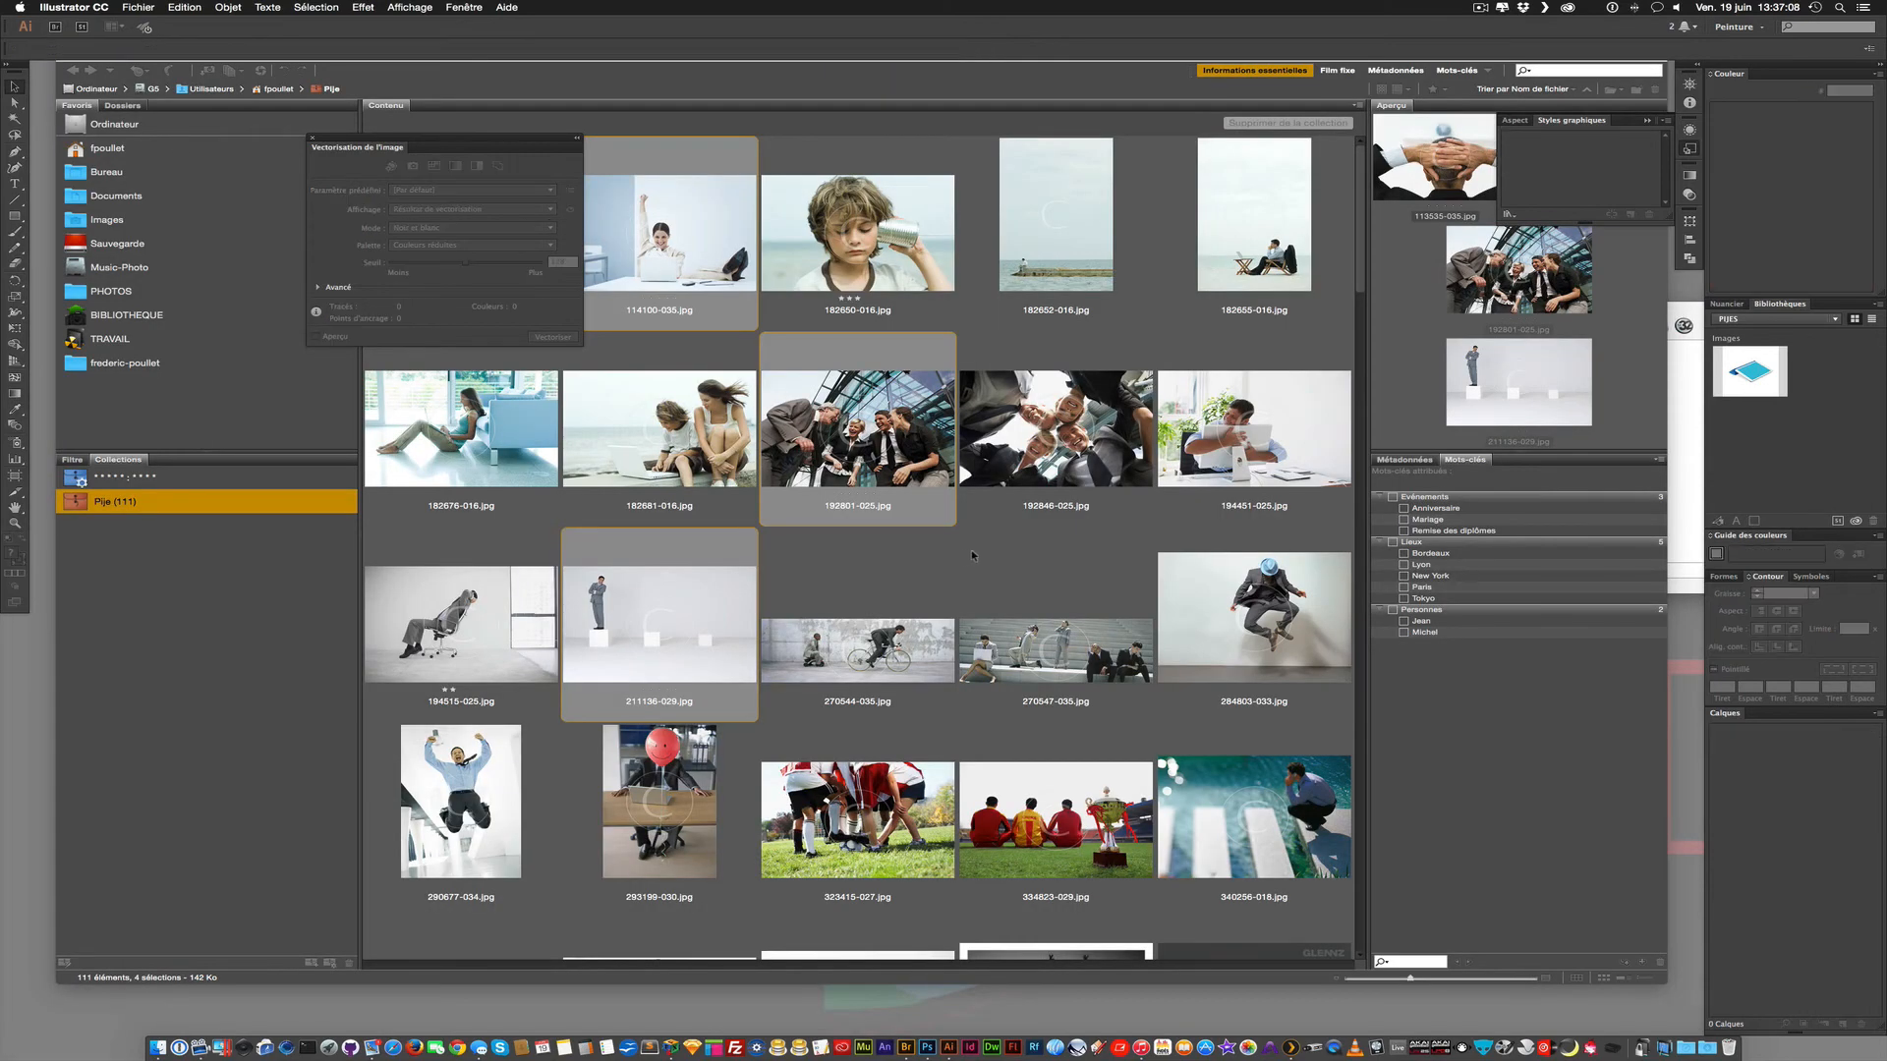
left_click(643, 117)
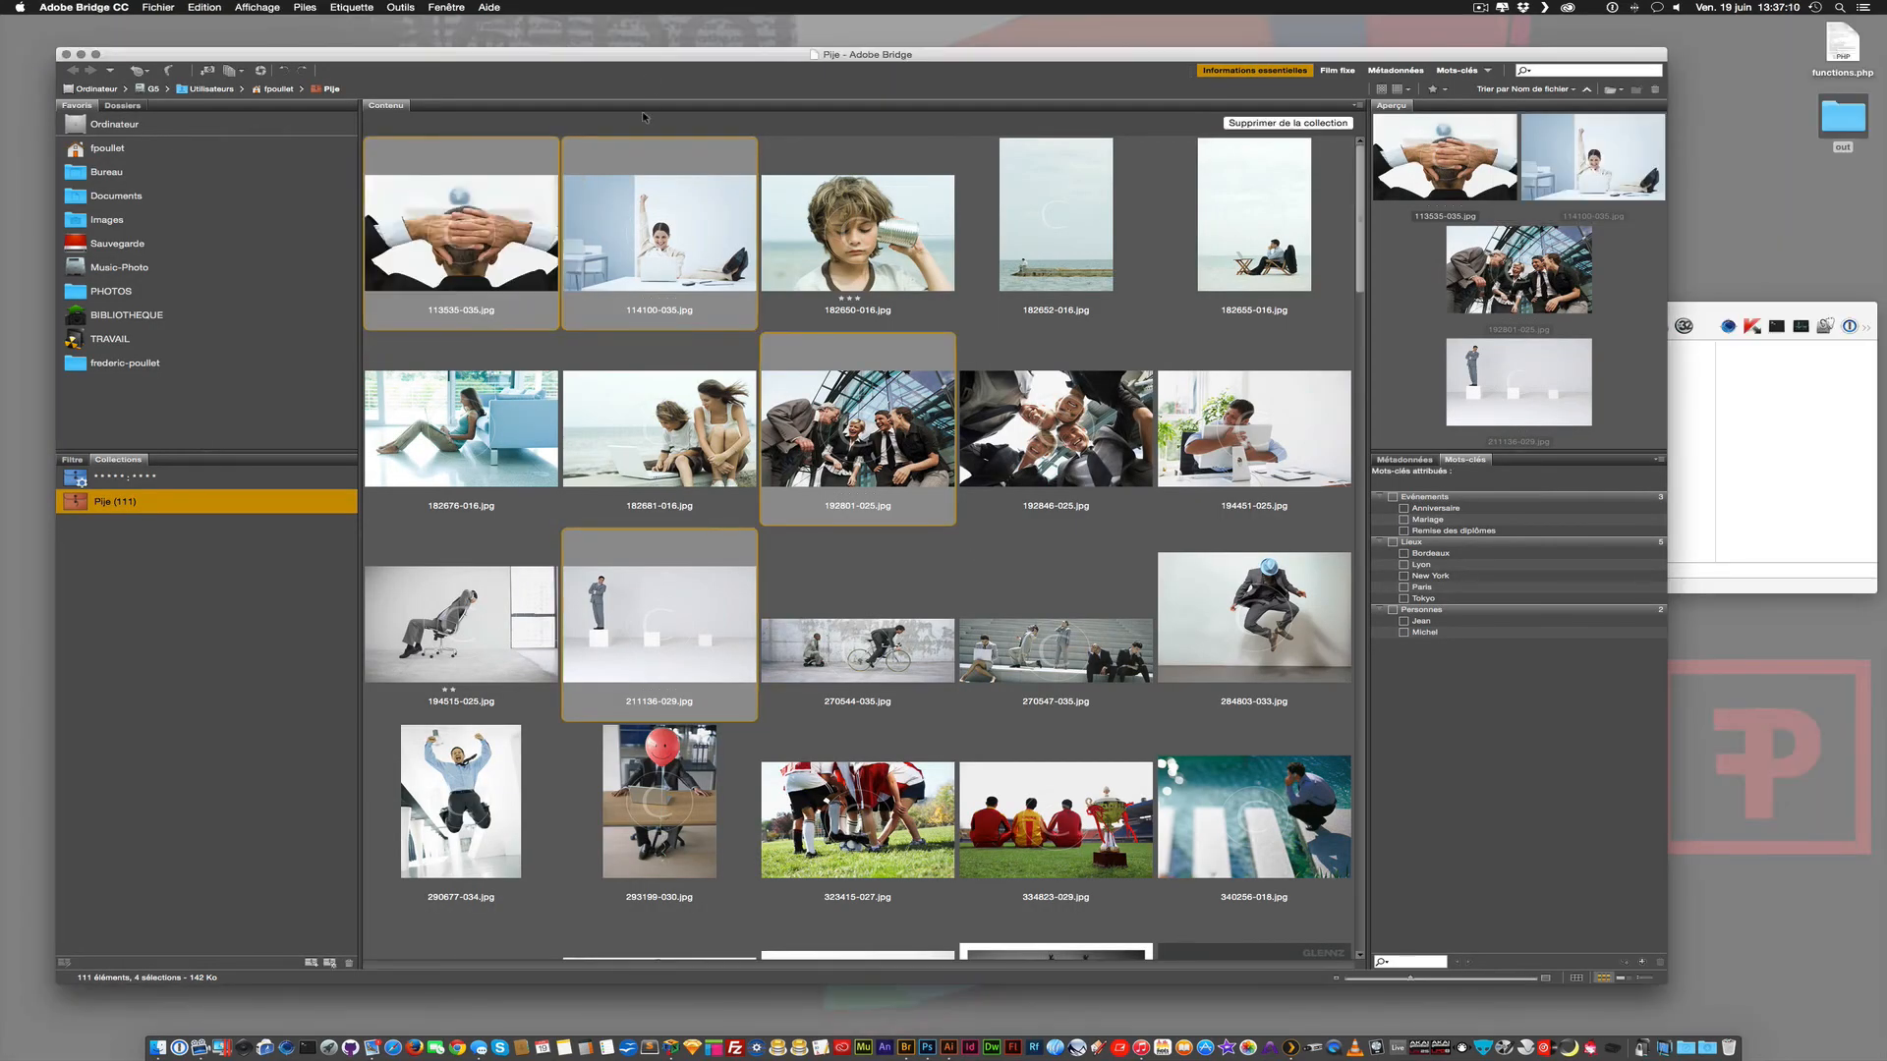